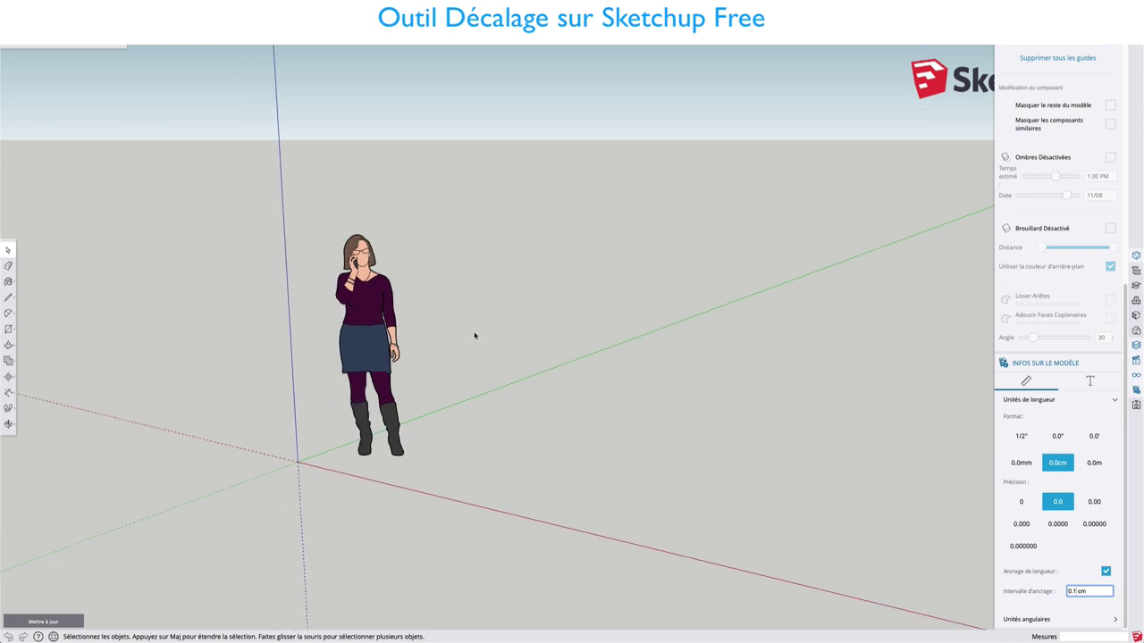
Step: Delete the person figure, draw a large rectangle on the ground, and view it from above
click(377, 332)
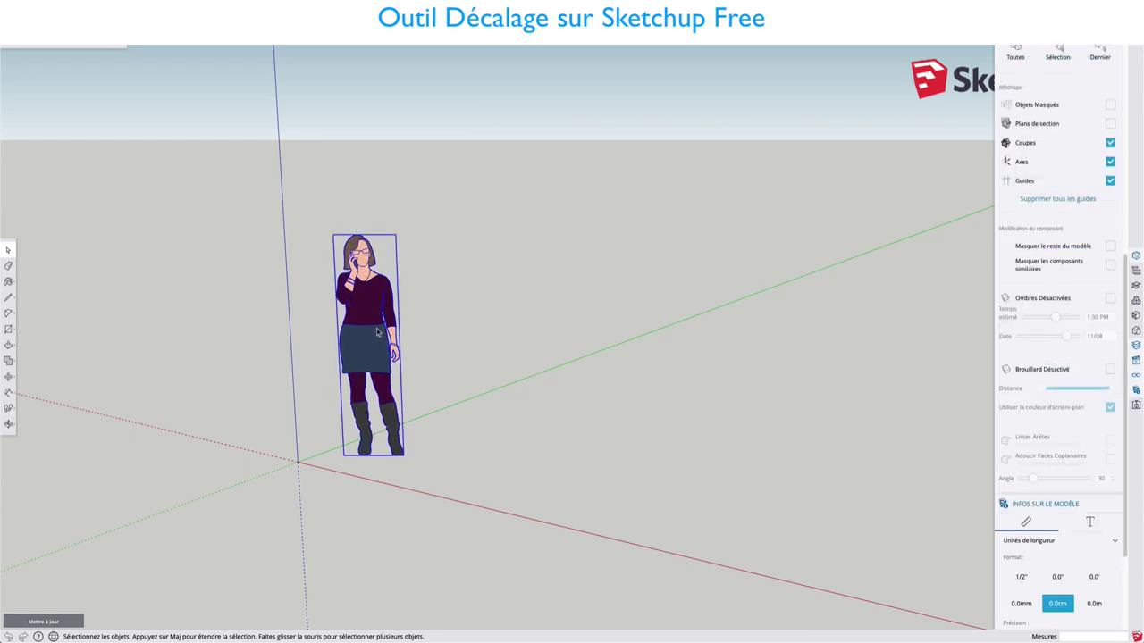
key(Delete)
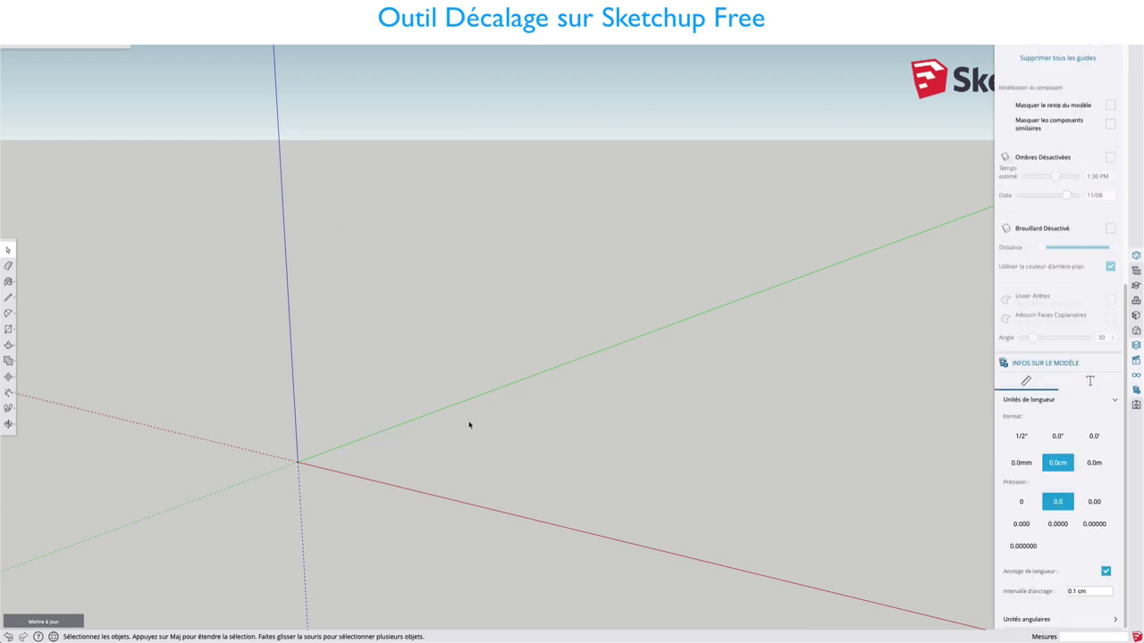
key(r)
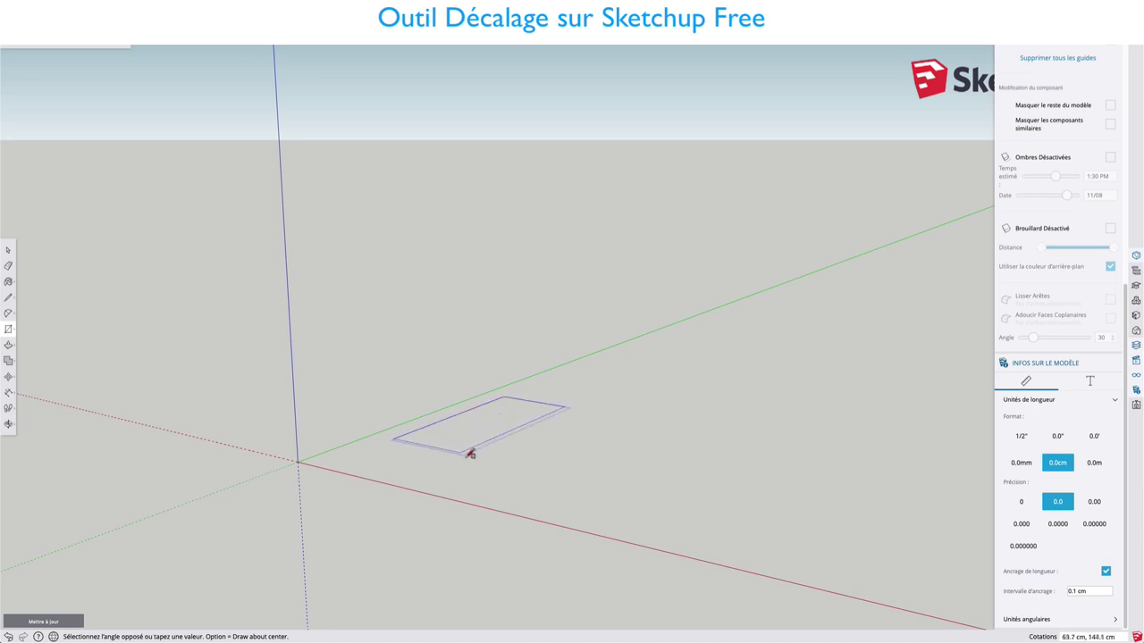
click(563, 510)
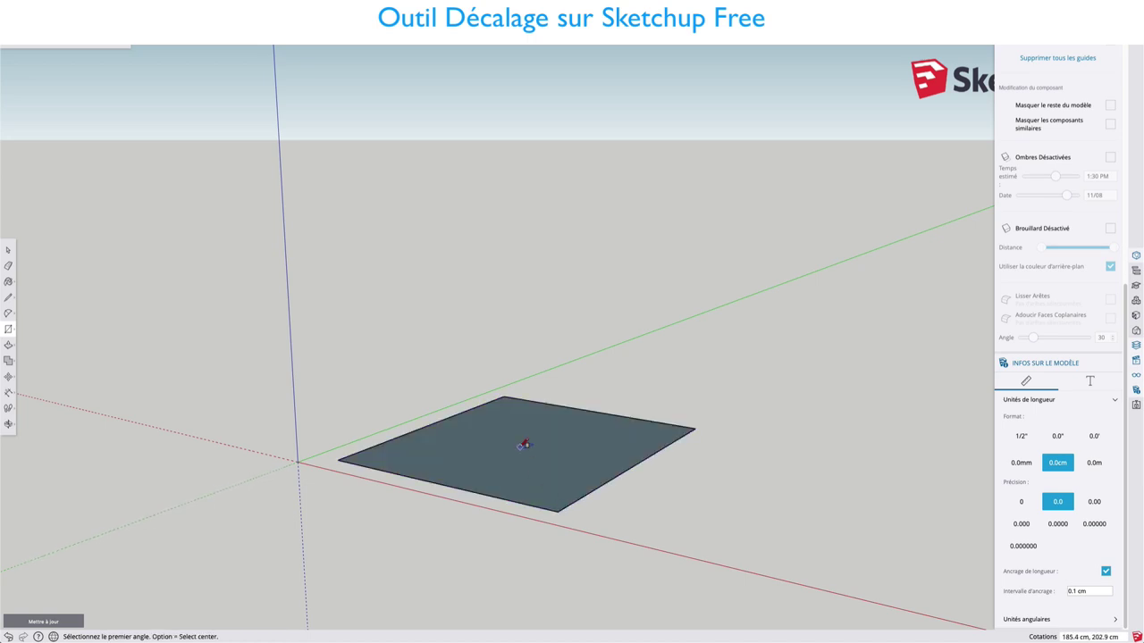
key(space)
middle_drag(475, 406, 613, 524)
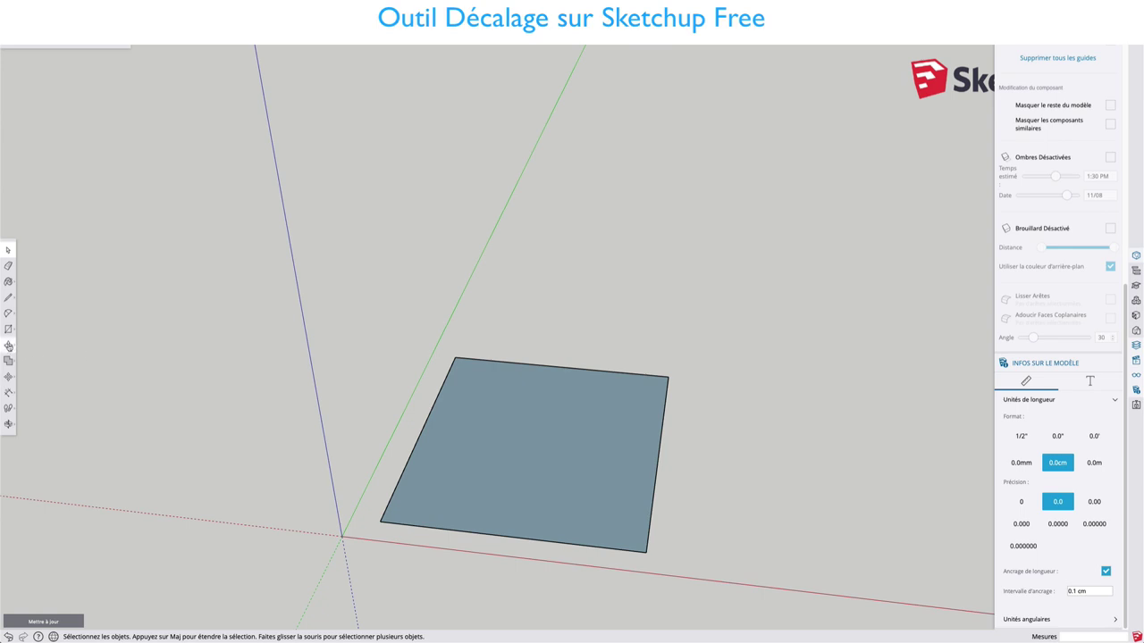
Step: Start an Offset from the face's left edge, then cancel the unfinished offset
click(8, 346)
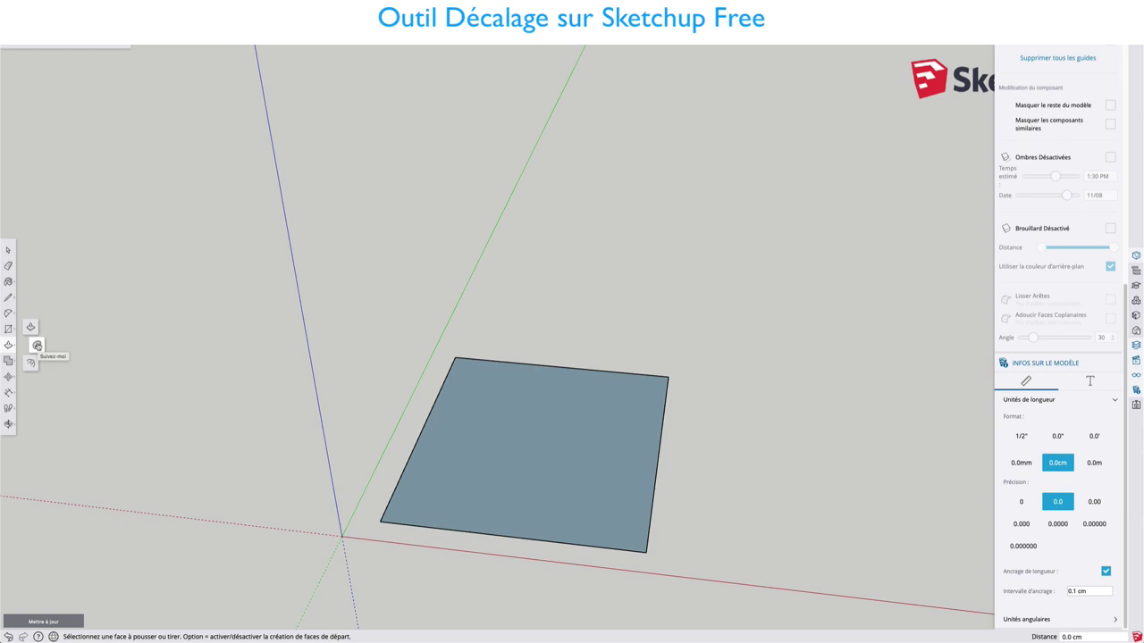
click(31, 365)
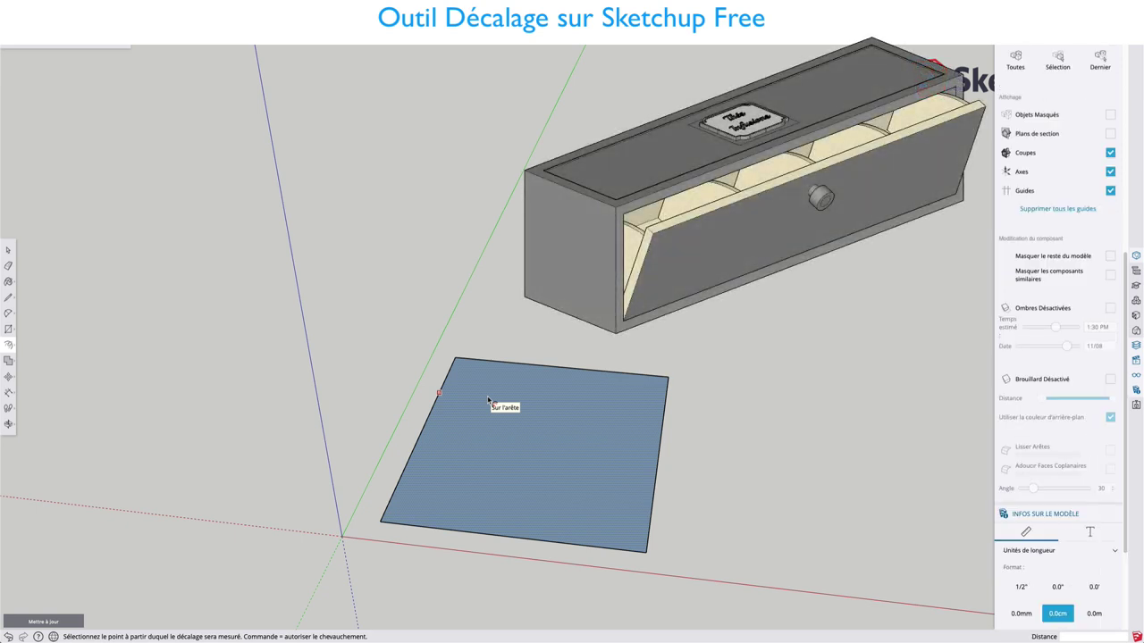
click(468, 437)
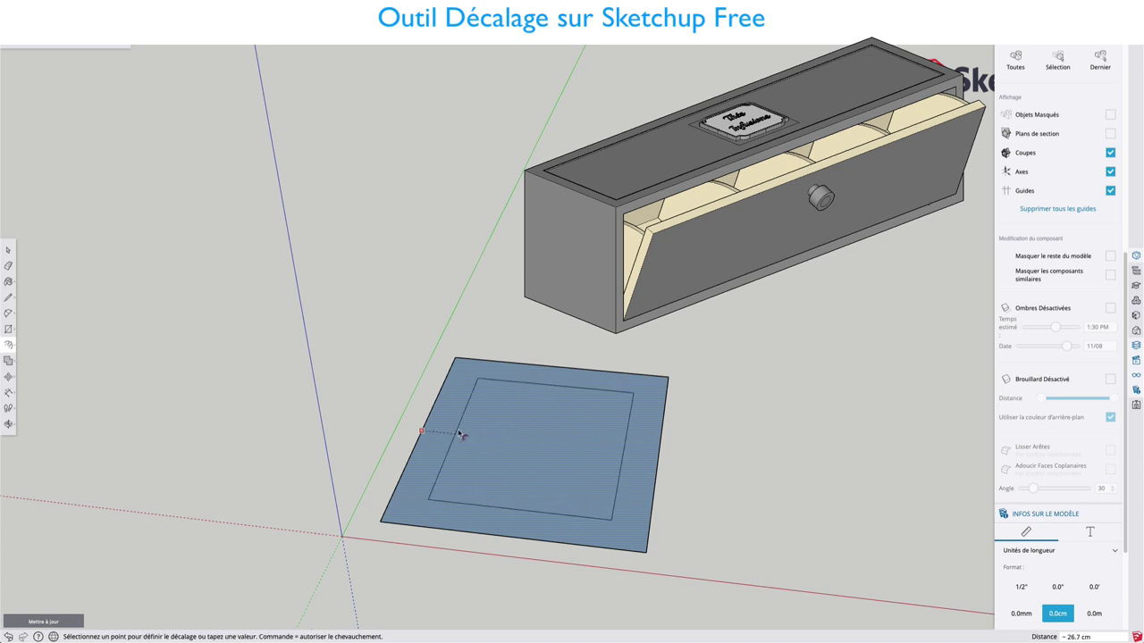
key(Escape)
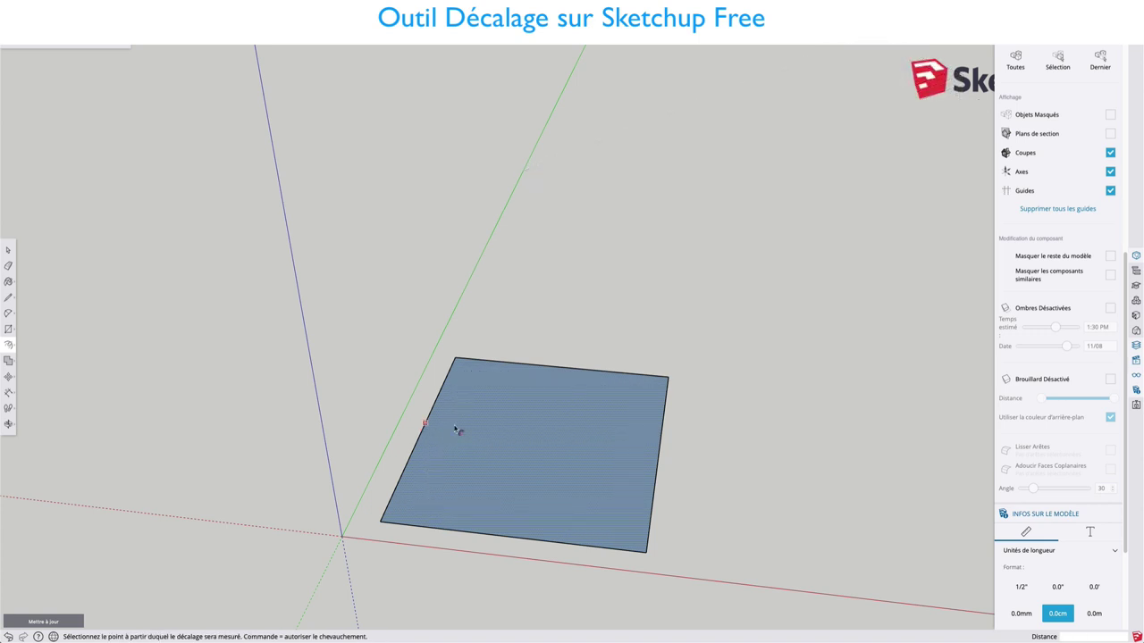
key(space)
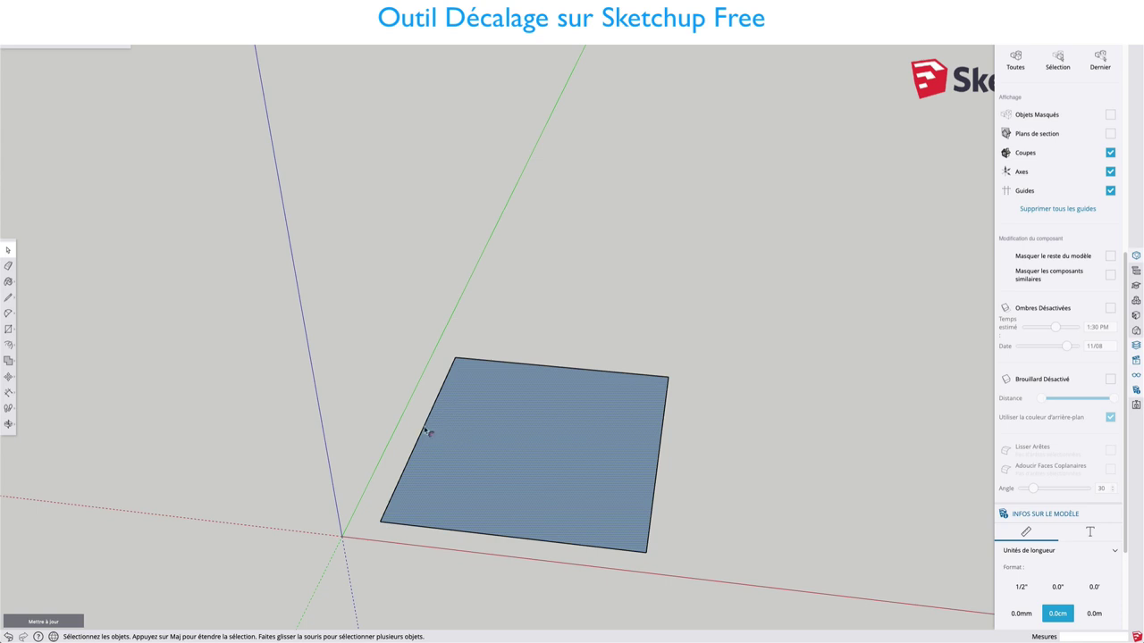
Step: Offset the face's edge inward twice, creating two narrow inset borders
click(8, 345)
key(f)
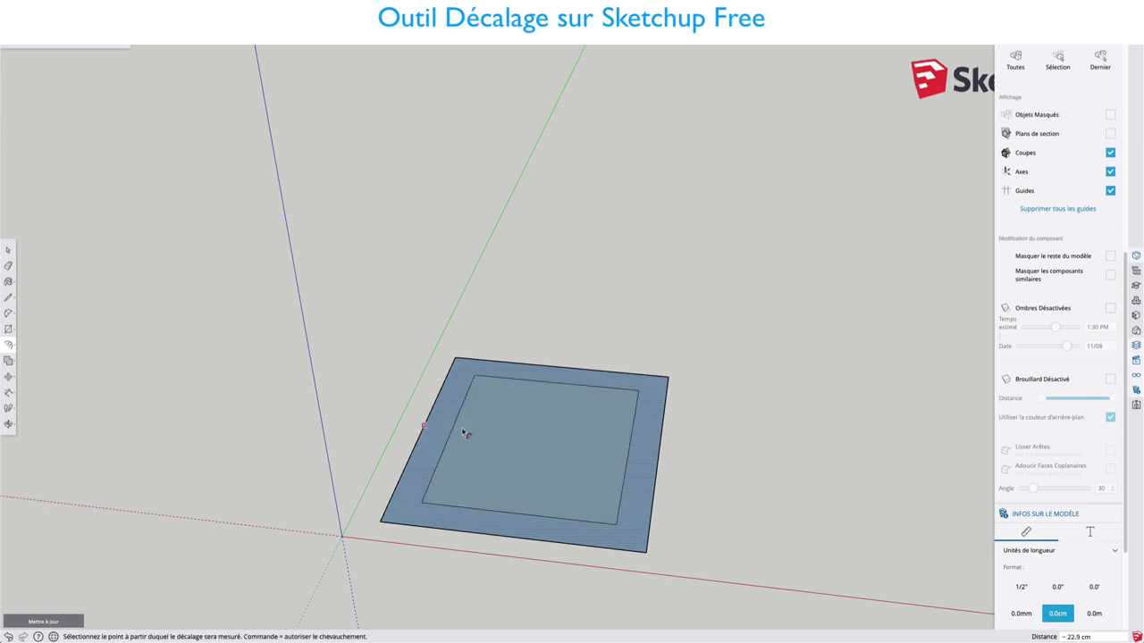
click(442, 427)
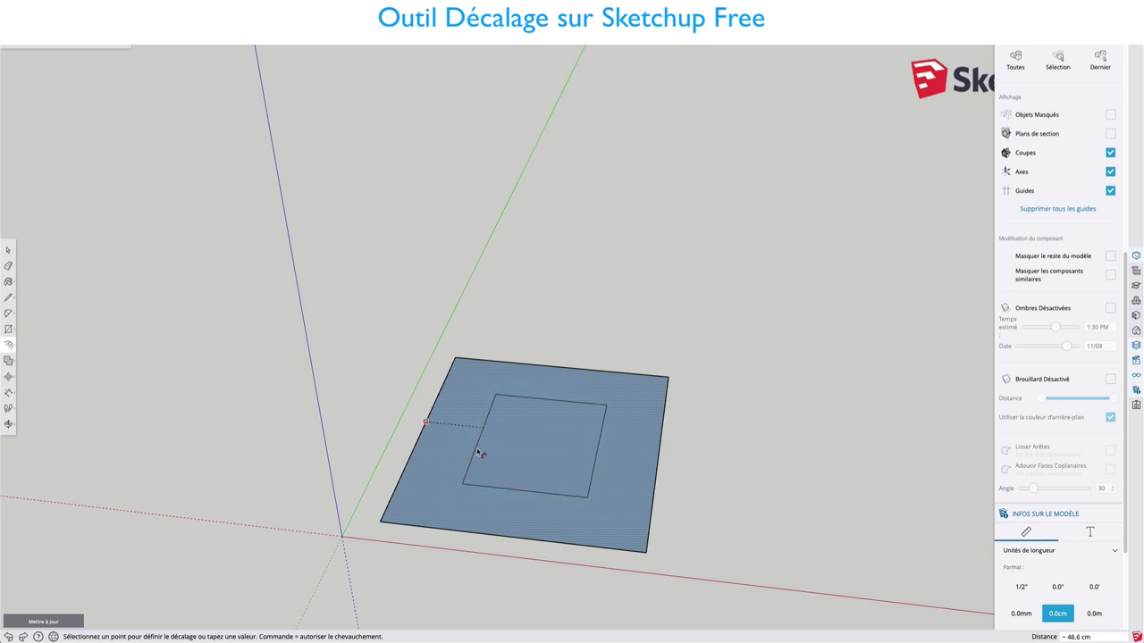
click(441, 421)
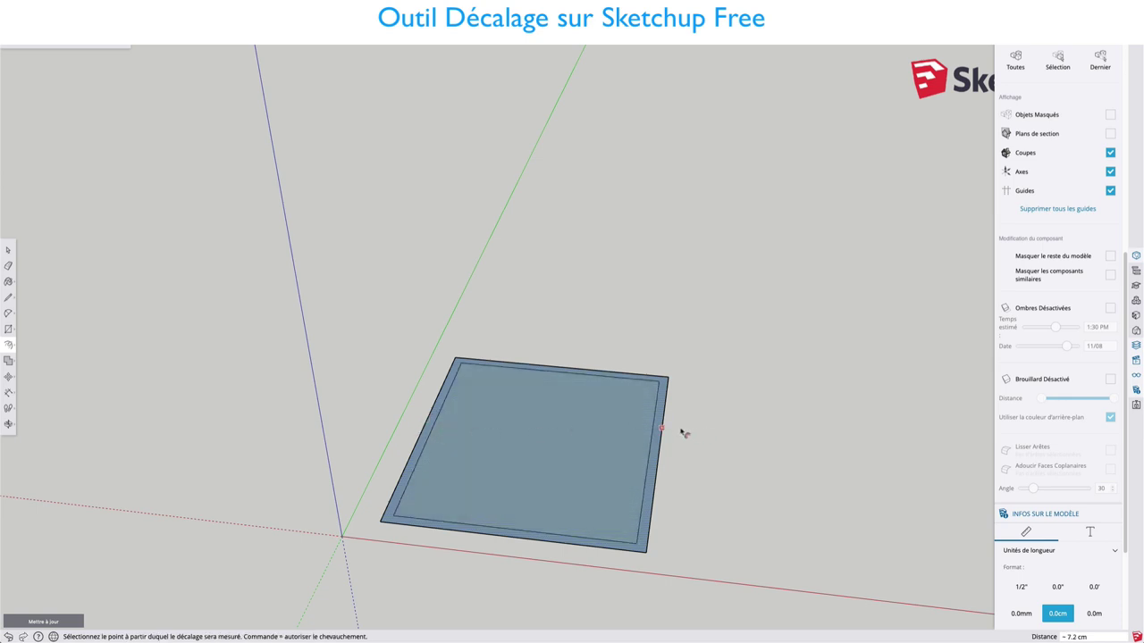
double_click(465, 427)
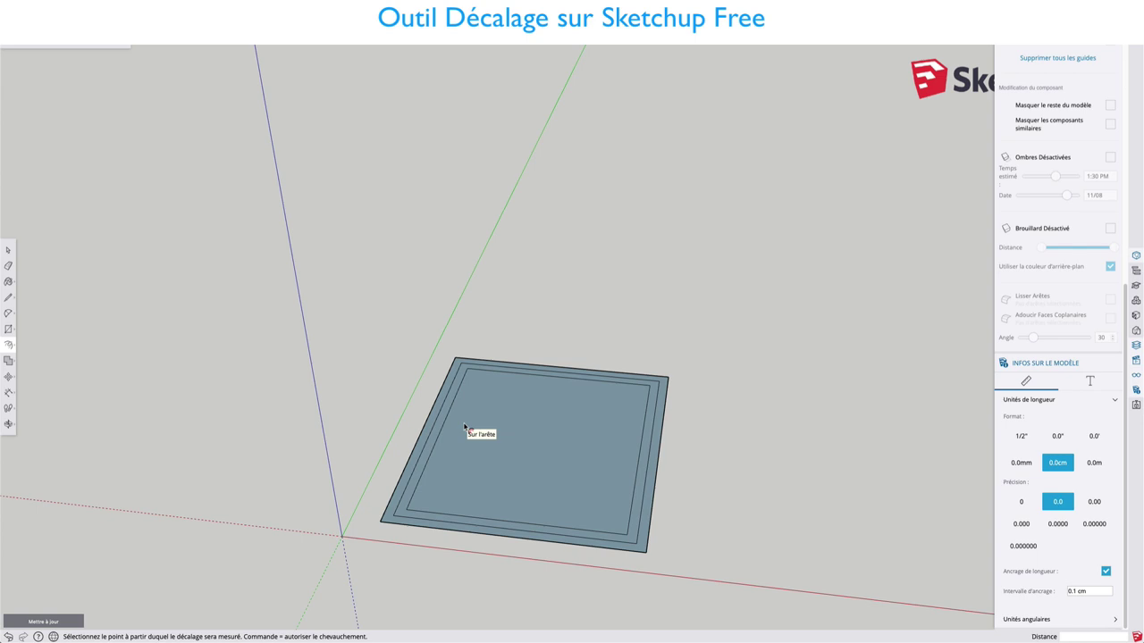
Step: Offset the selected inner edges to draw a smaller rectangle and an even smaller corner rectangle
key(space)
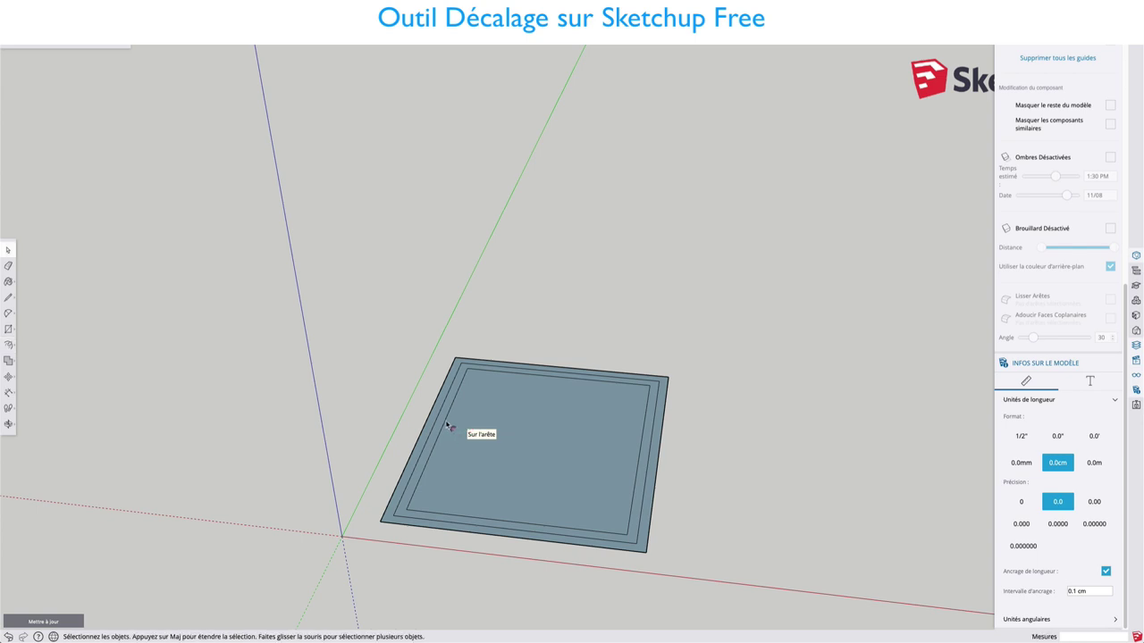
click(448, 425)
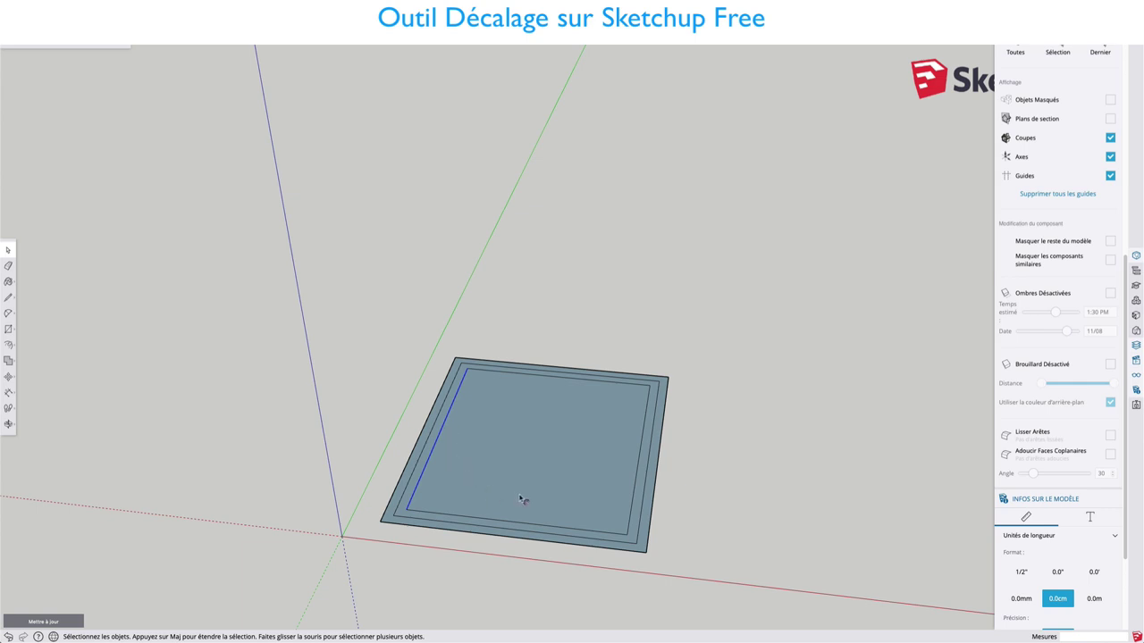
shift+click(477, 518)
key(f)
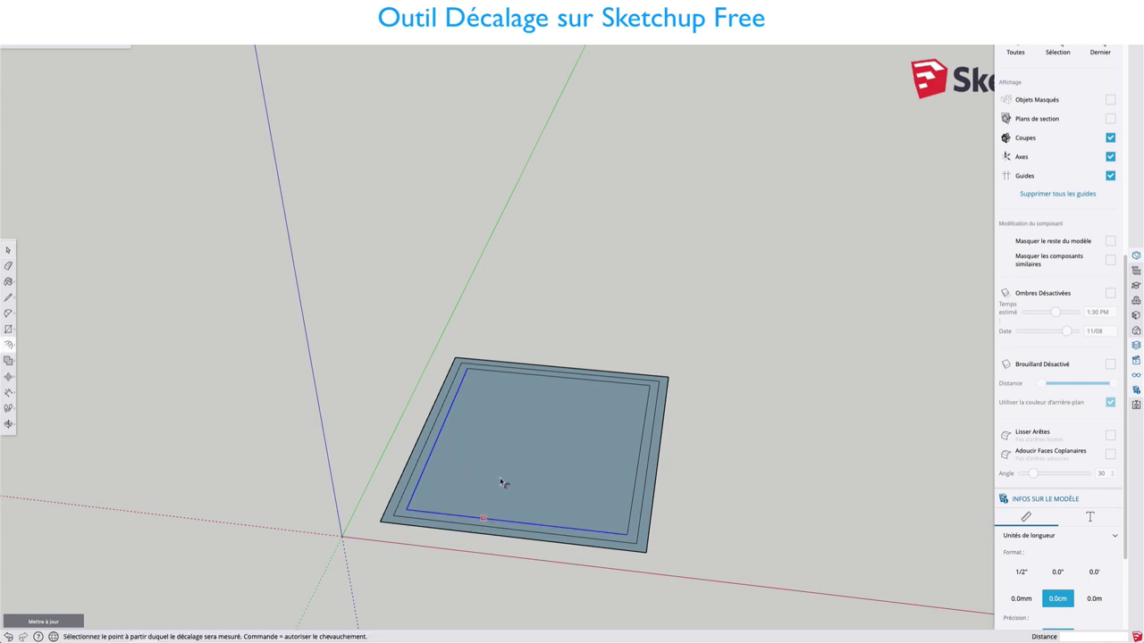
click(507, 481)
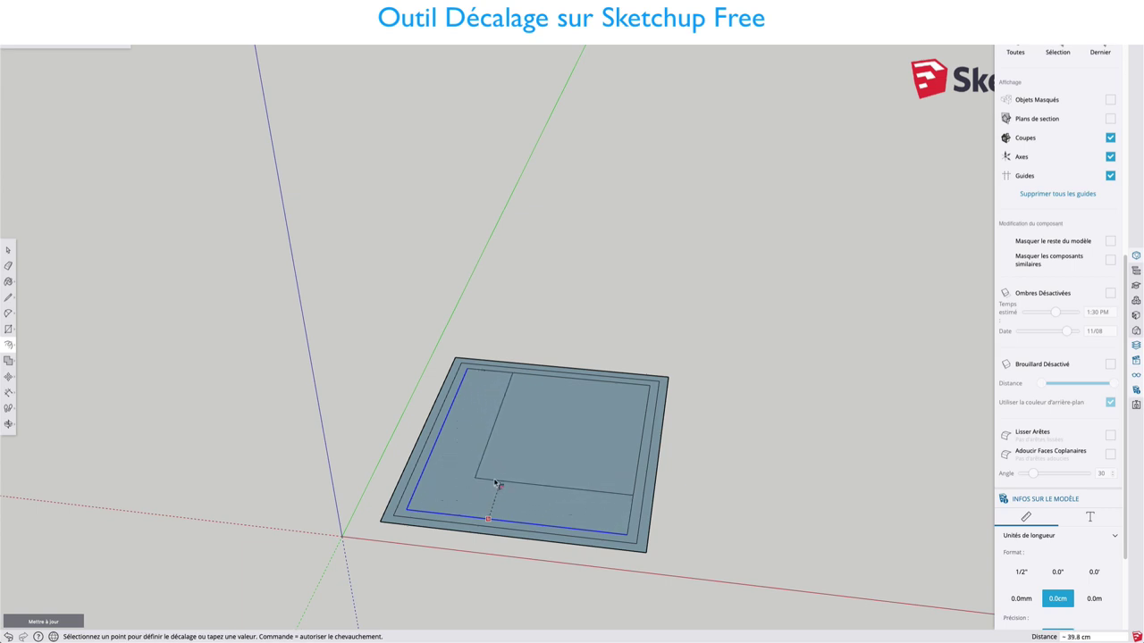
click(497, 483)
double_click(577, 439)
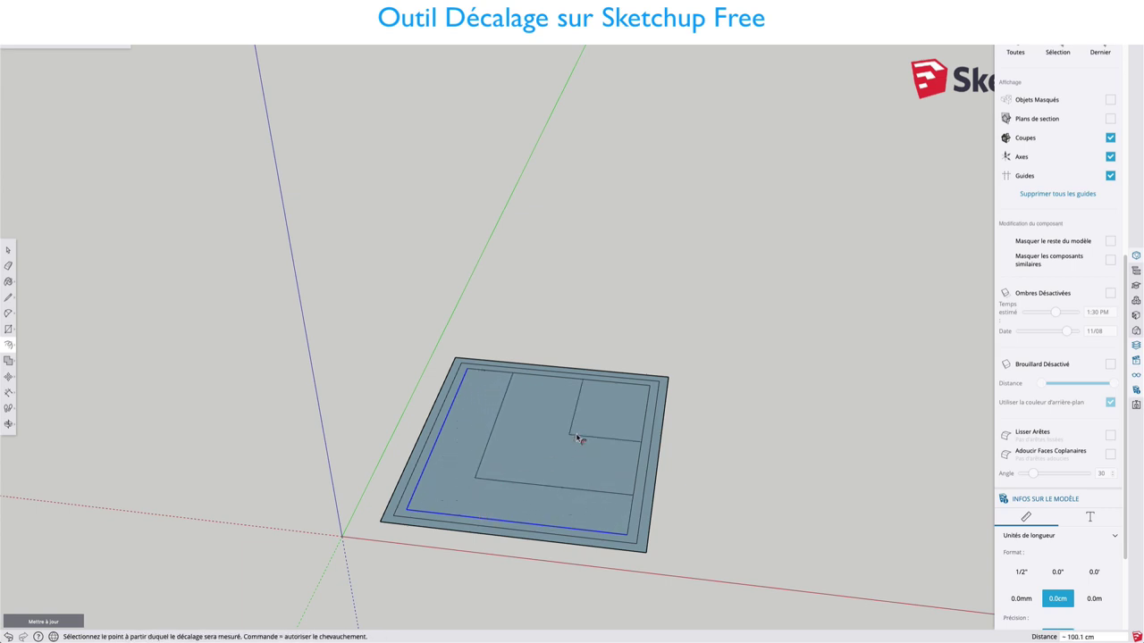
Step: Push/Pull the small box, the wide box, the inner base and the 4.2 cm outer base ring upward
key(p)
click(591, 427)
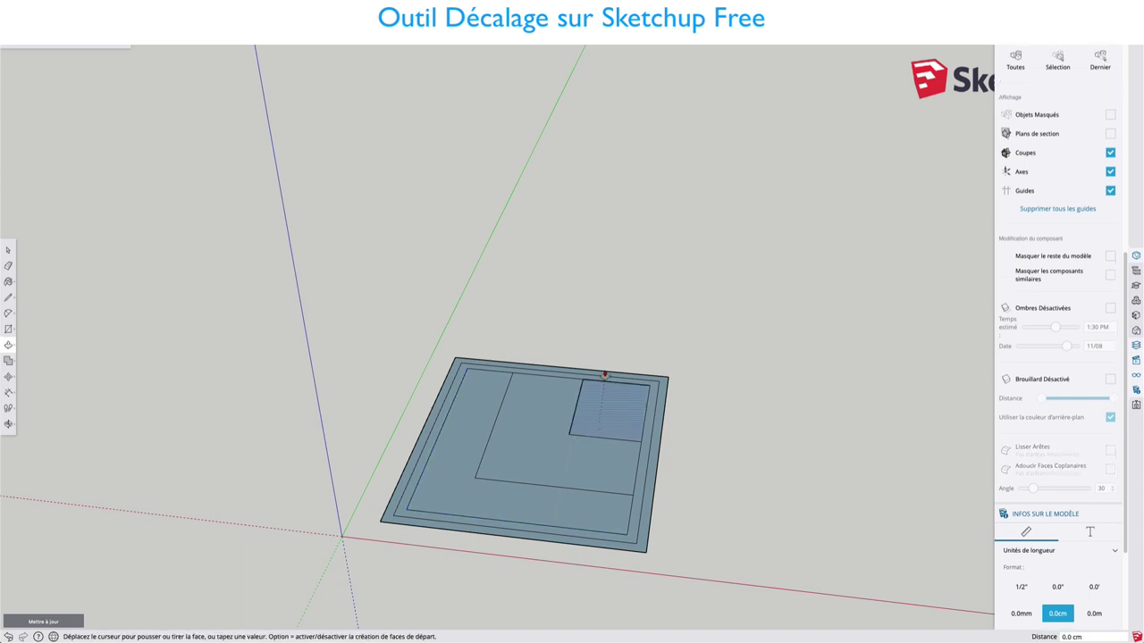
click(606, 349)
click(539, 458)
click(542, 414)
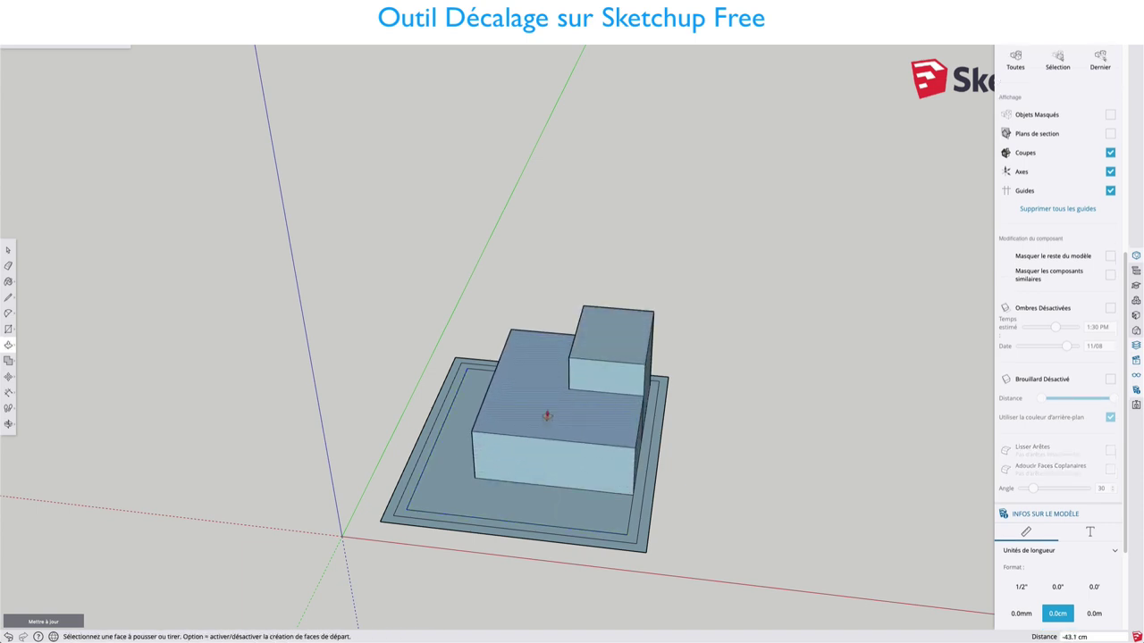
click(519, 501)
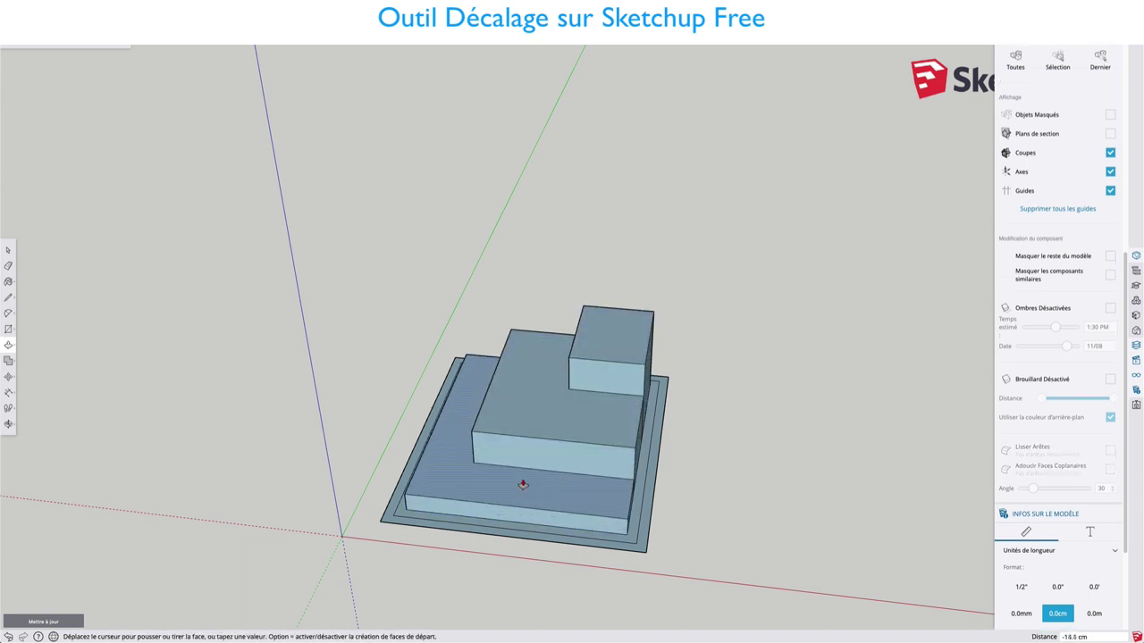
click(485, 520)
click(473, 531)
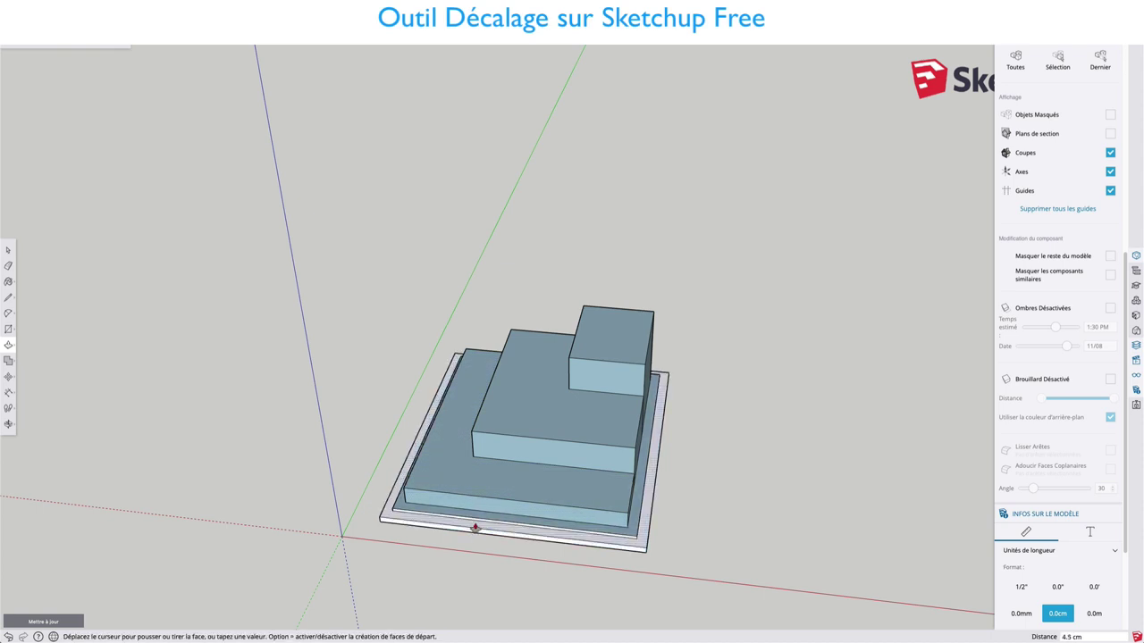
click(473, 527)
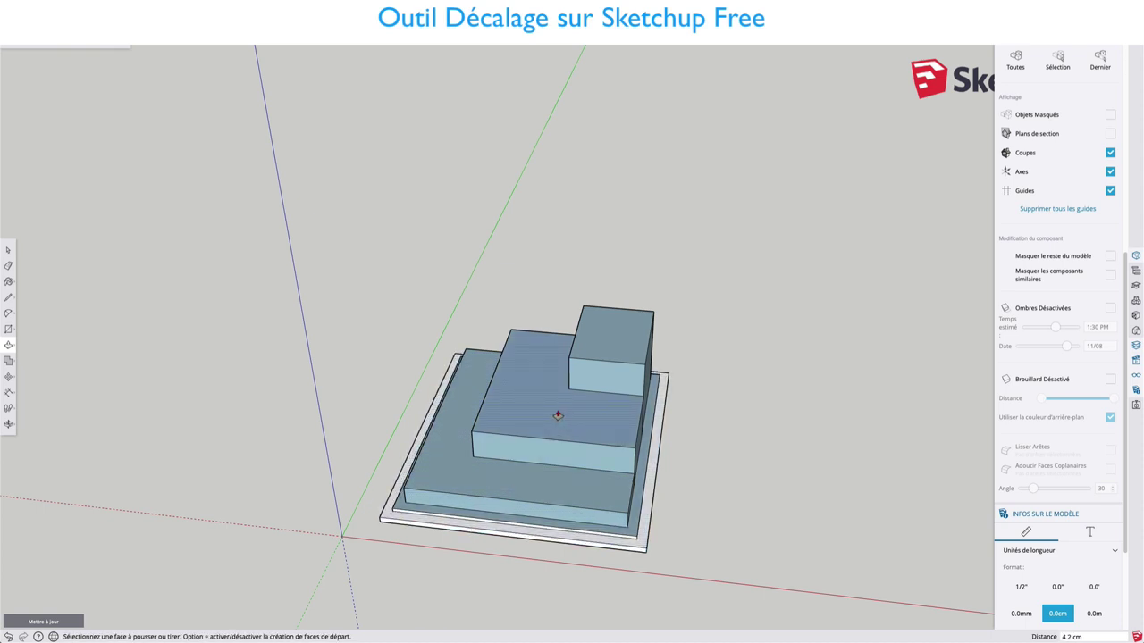
key(space)
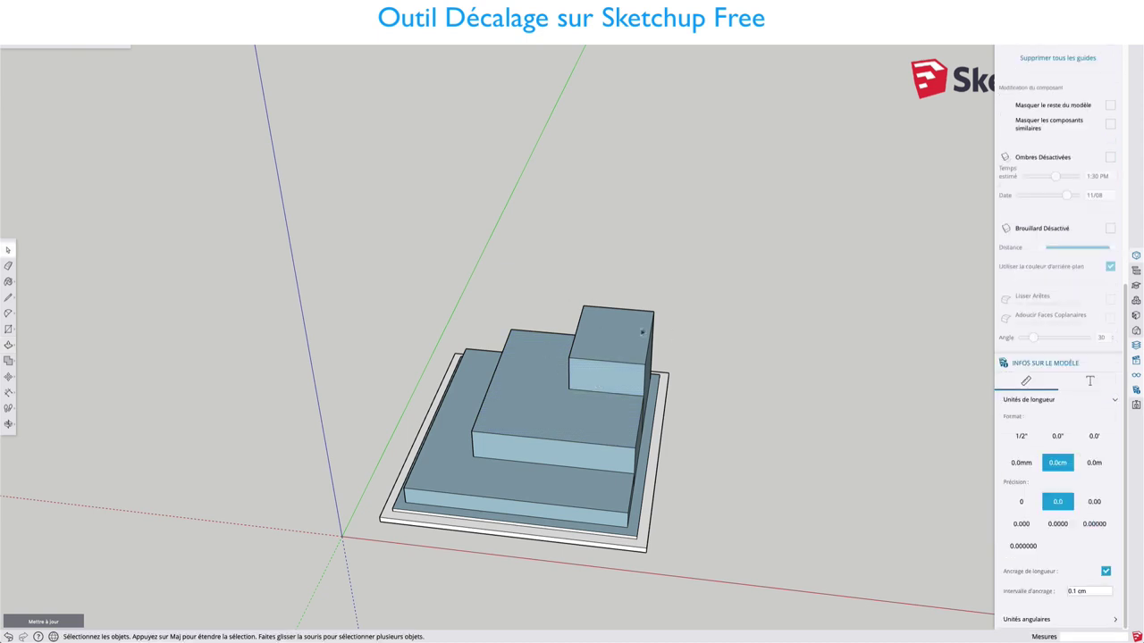
Step: Select the whole stepped model and delete it
scroll(689, 338, down, 3)
scroll(689, 339, down, 1)
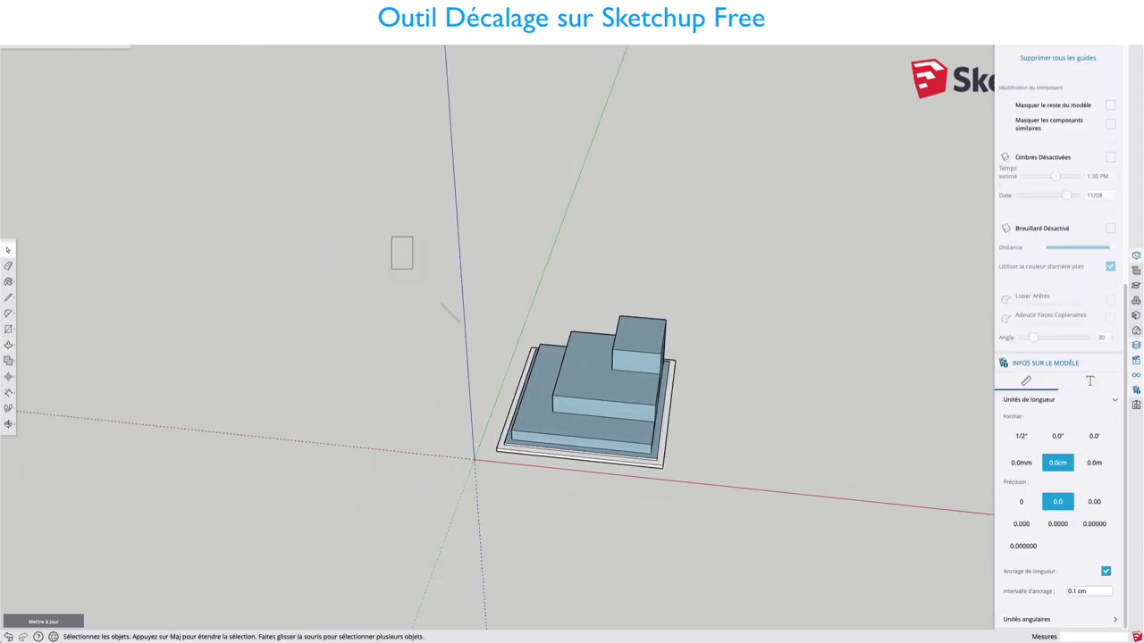
drag(391, 237, 727, 482)
key(Delete)
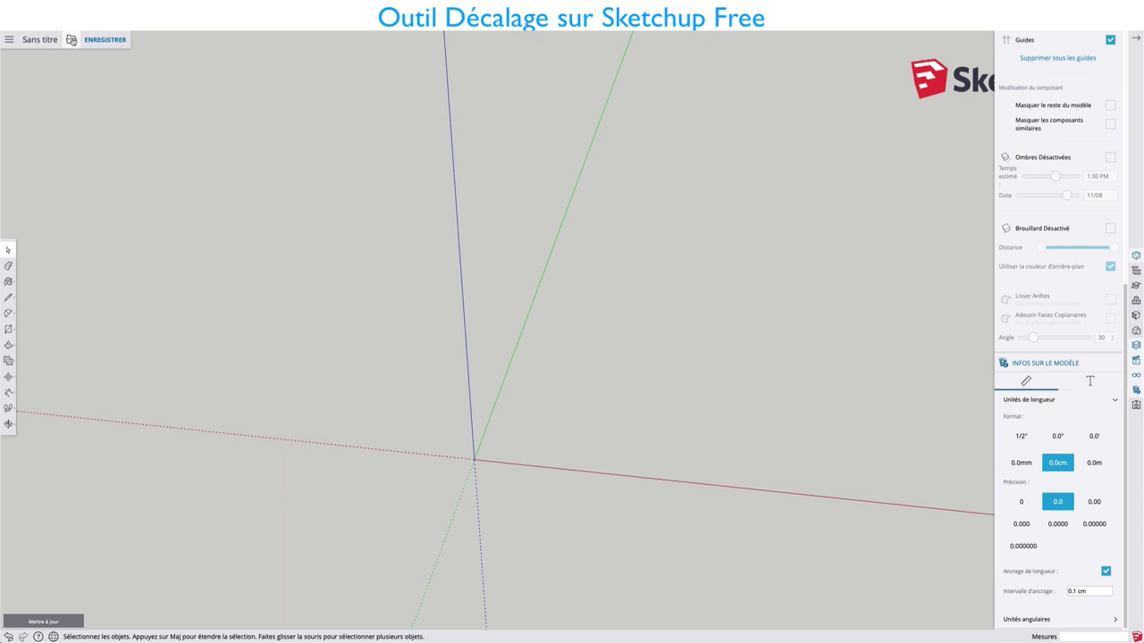
Step: Open Bibliothèque03.skp from Trimble Connect, discarding changes to the untitled model
click(71, 40)
click(79, 72)
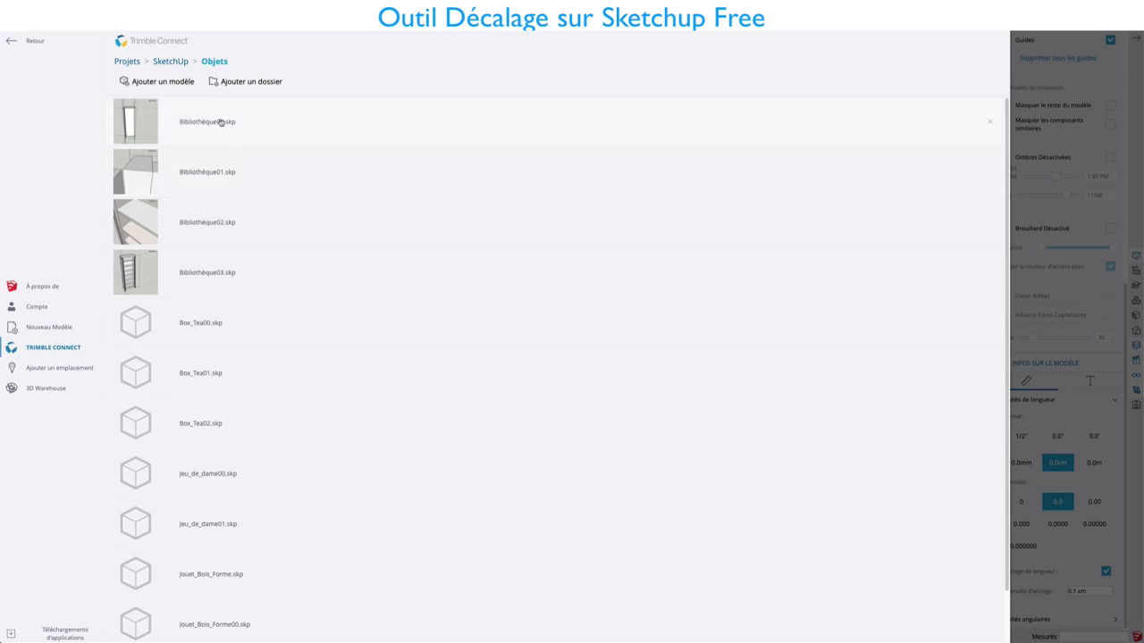
click(208, 271)
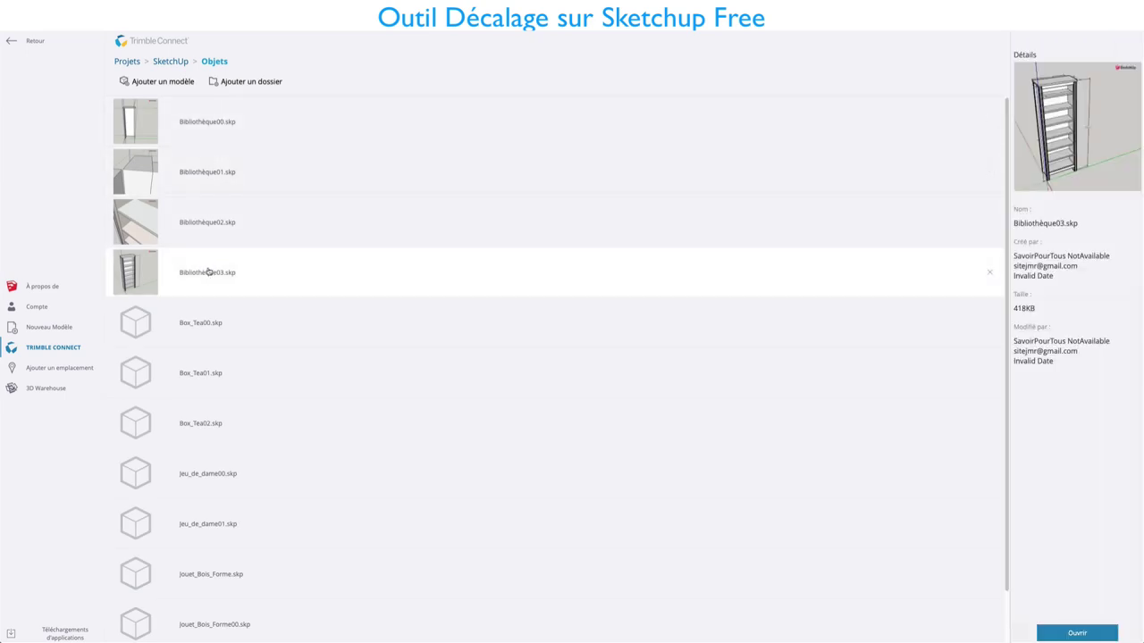
click(1076, 633)
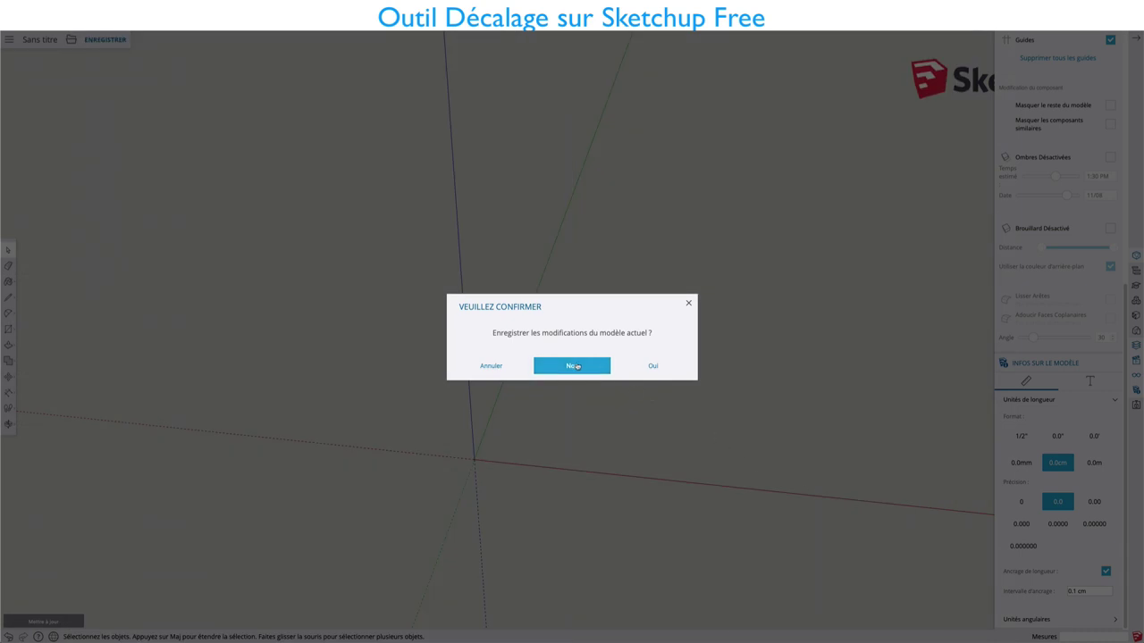
click(581, 366)
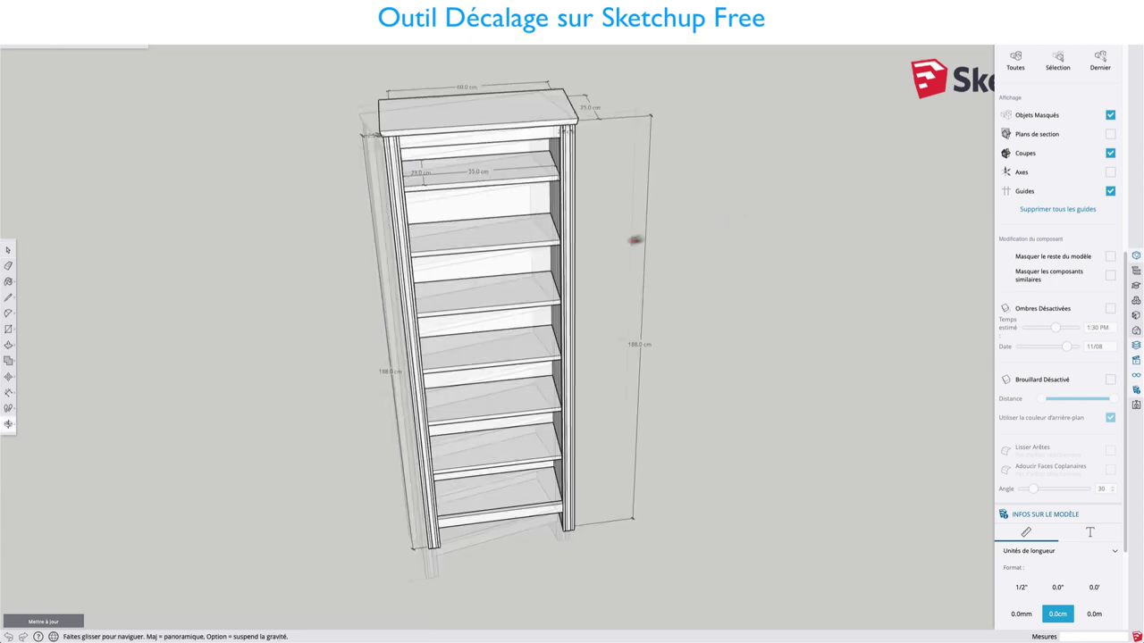
Step: Hide the Etagères, Support, Poutre Bibliothèque and Plafond Bibliothèque layers
mouse_move(634, 240)
mouse_down()
mouse_move(549, 248)
mouse_move(676, 276)
mouse_move(733, 248)
mouse_up()
key(space)
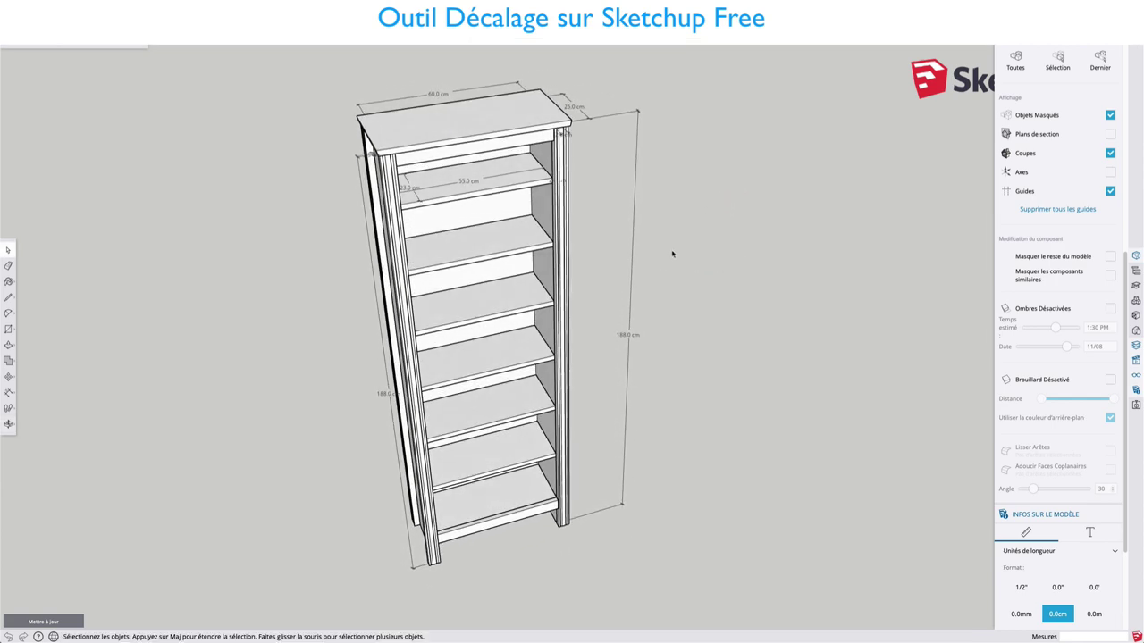
shift+middle_drag(673, 255, 706, 278)
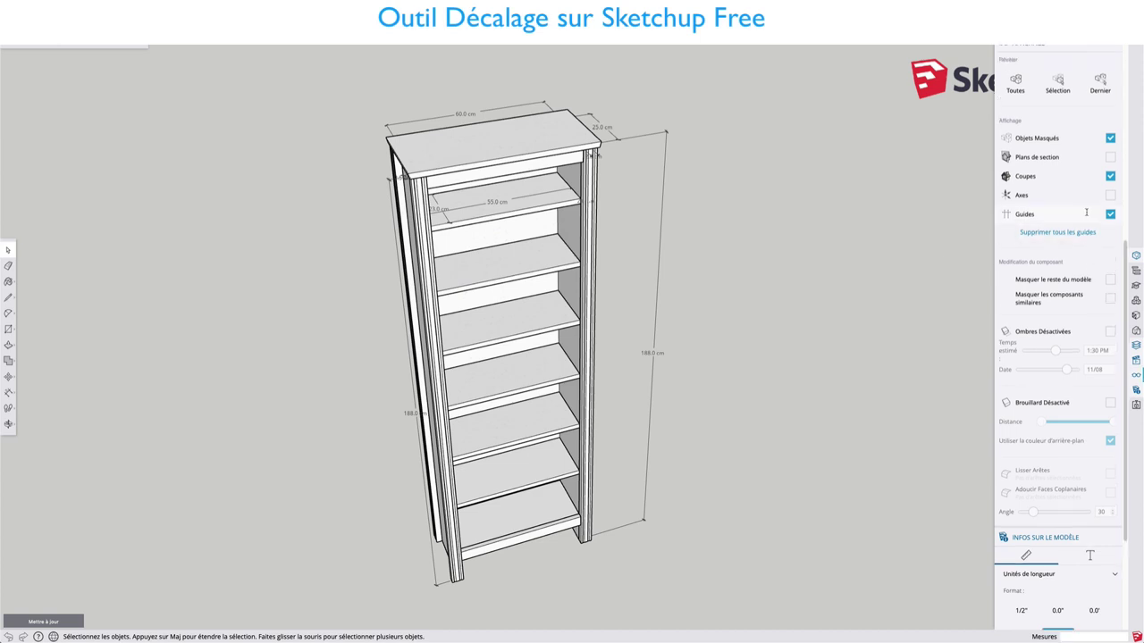
scroll(1081, 229, up, 10)
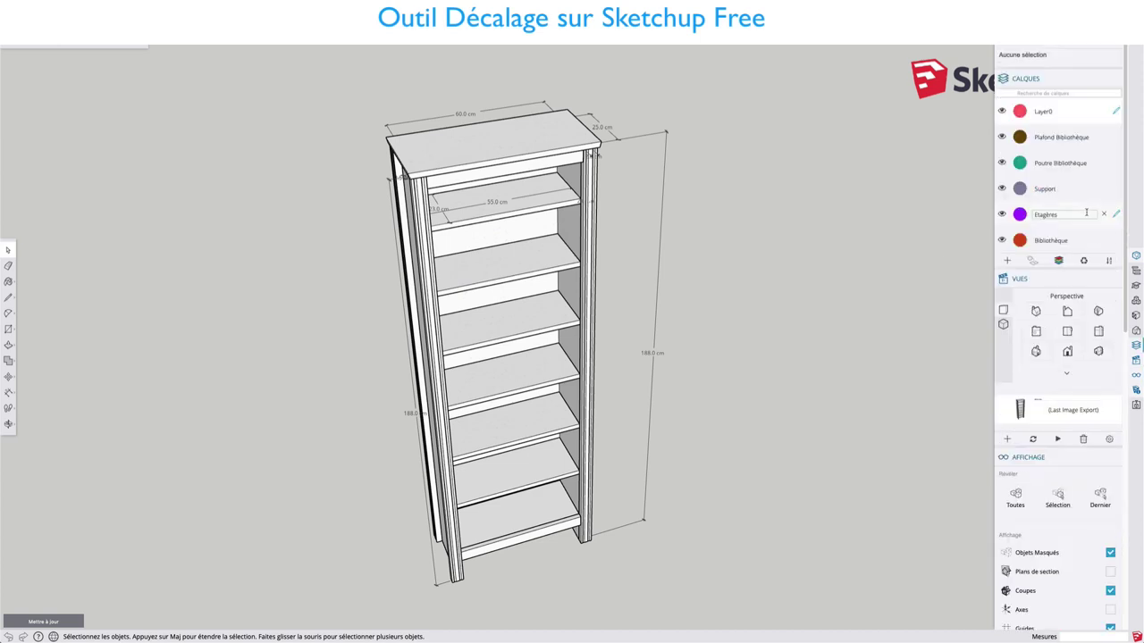
click(1002, 215)
click(1002, 189)
click(1001, 163)
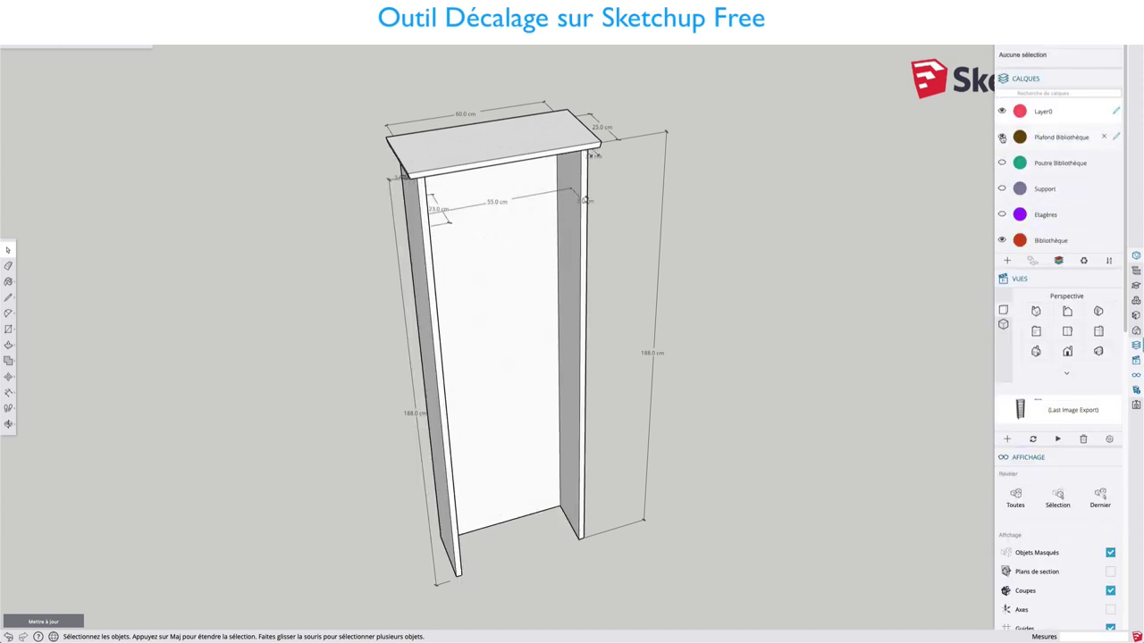
click(1002, 136)
Step: Orbit and zoom to look into the open bookcase from several angles
mouse_move(789, 253)
middle_down()
mouse_move(669, 278)
mouse_move(848, 296)
mouse_move(625, 288)
middle_up()
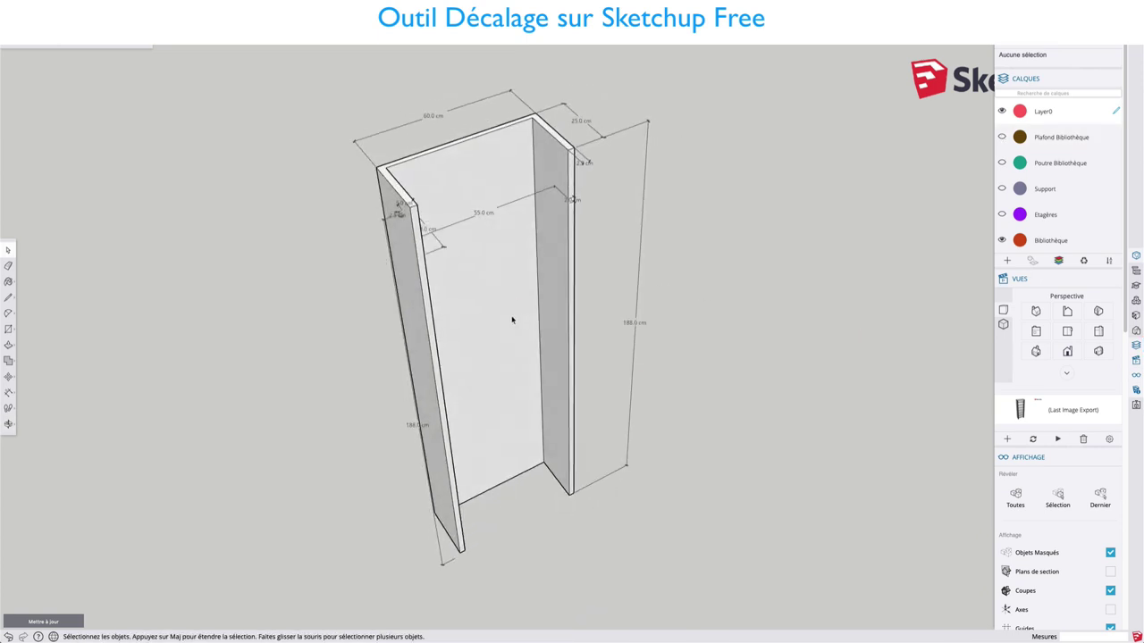
middle_drag(512, 319, 543, 304)
scroll(611, 295, up, 3)
scroll(611, 295, down, 1)
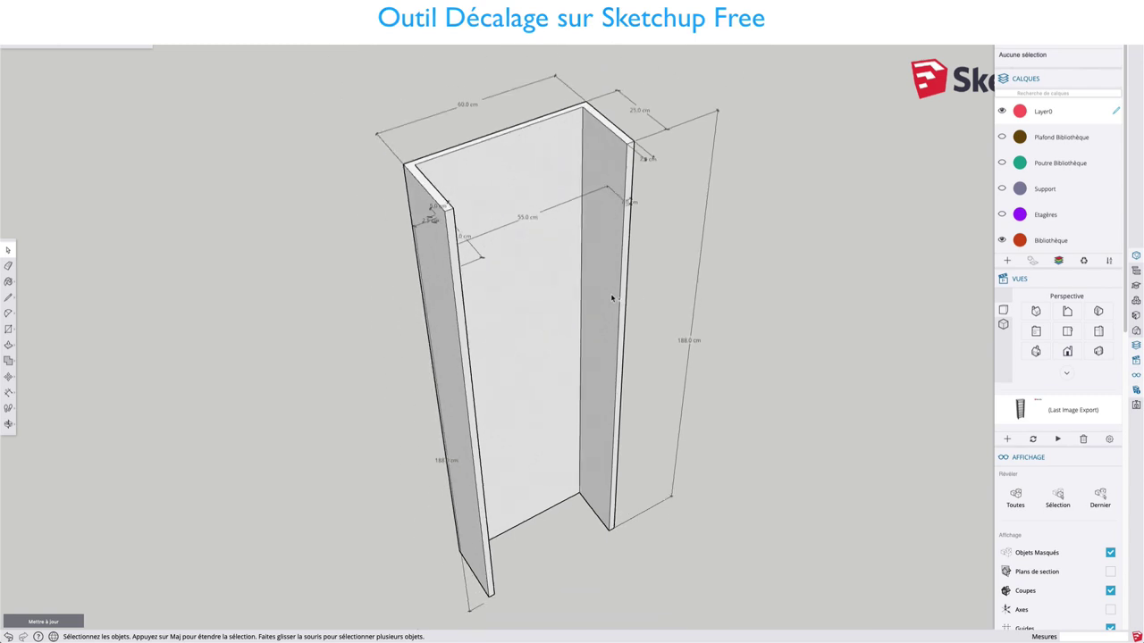
mouse_move(612, 298)
middle_down()
mouse_move(637, 295)
mouse_move(669, 348)
middle_up()
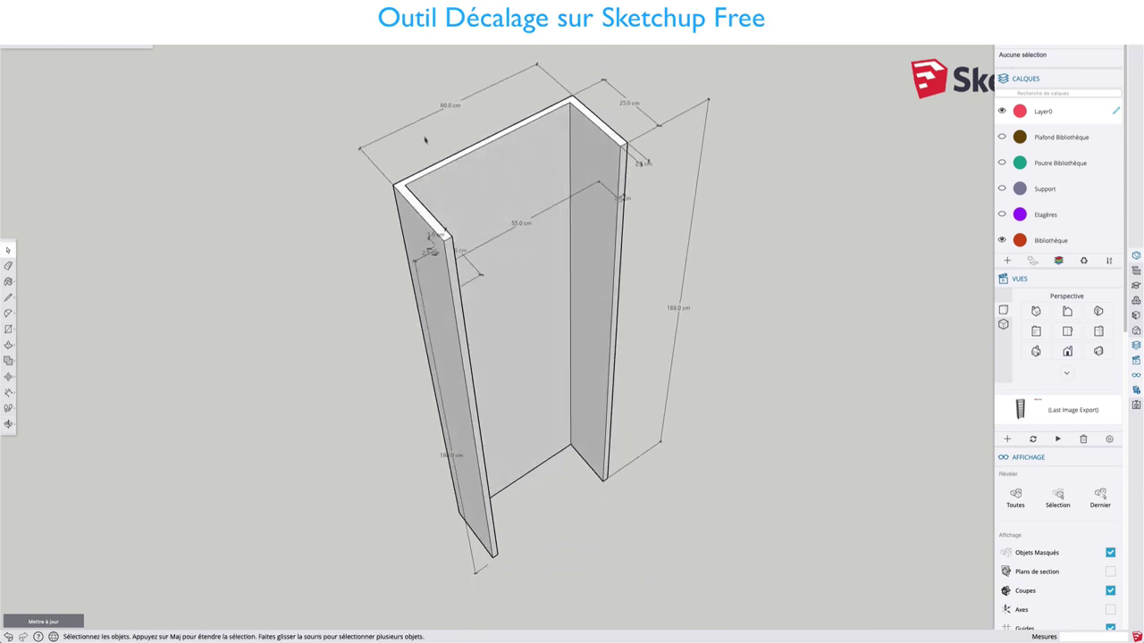
mouse_move(510, 179)
middle_down()
mouse_move(472, 438)
mouse_move(323, 405)
middle_up()
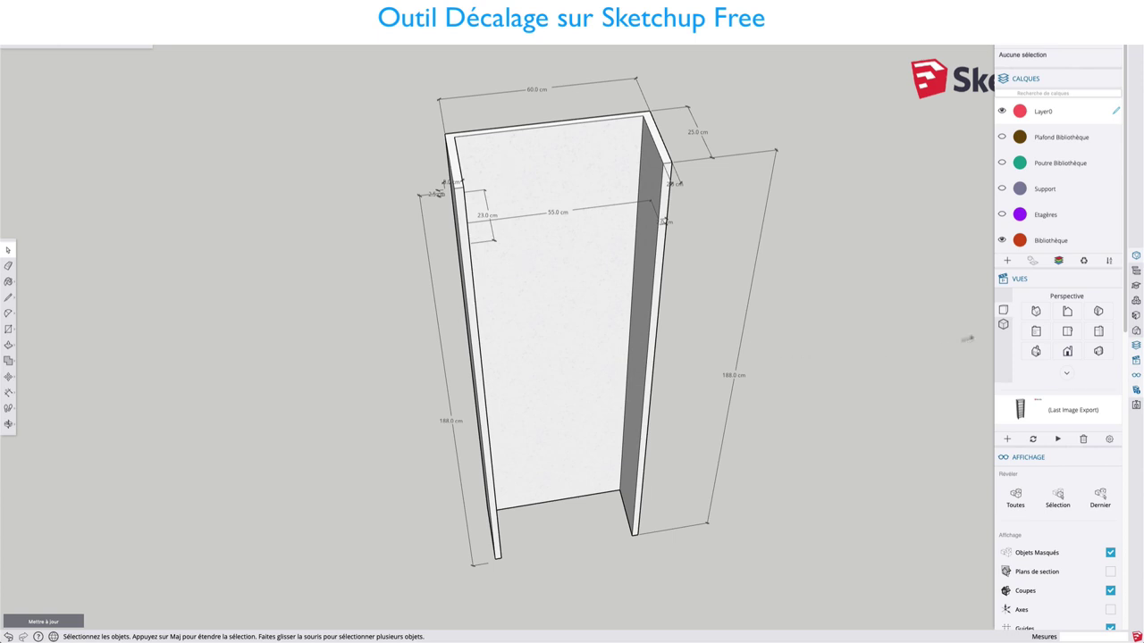
scroll(1066, 324, down, 2)
scroll(1065, 325, down, 10)
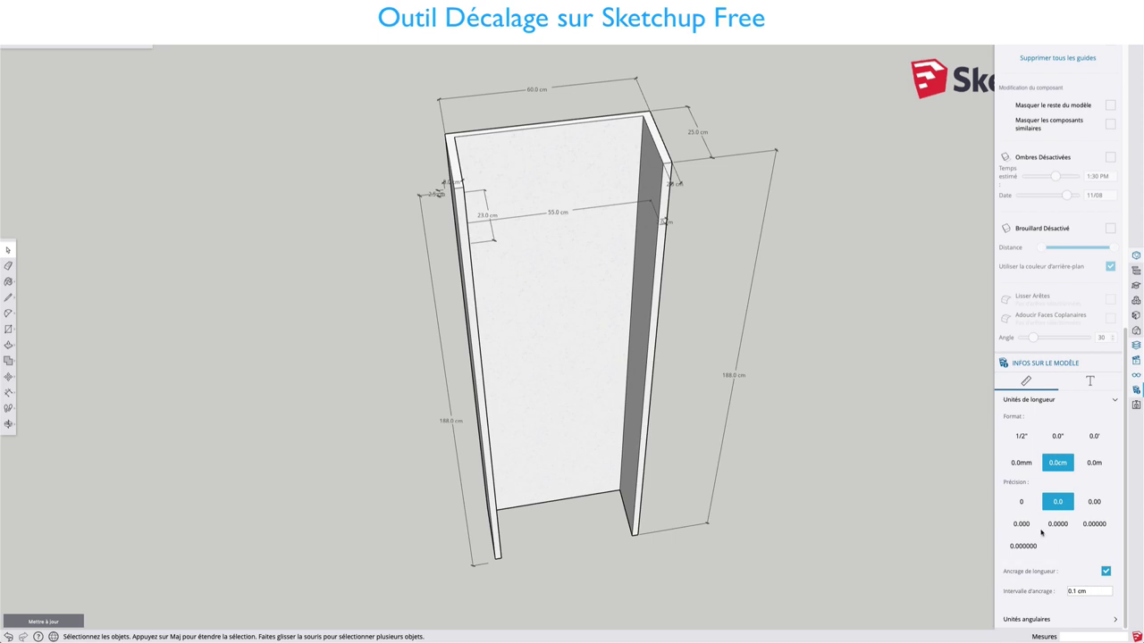
Step: Orbit to a higher angle and adjust the zoom on the bookcase
key(o)
mouse_move(488, 270)
mouse_down()
mouse_move(590, 355)
mouse_move(409, 286)
mouse_up()
key(space)
scroll(473, 166, up, 3)
scroll(469, 193, up, 3)
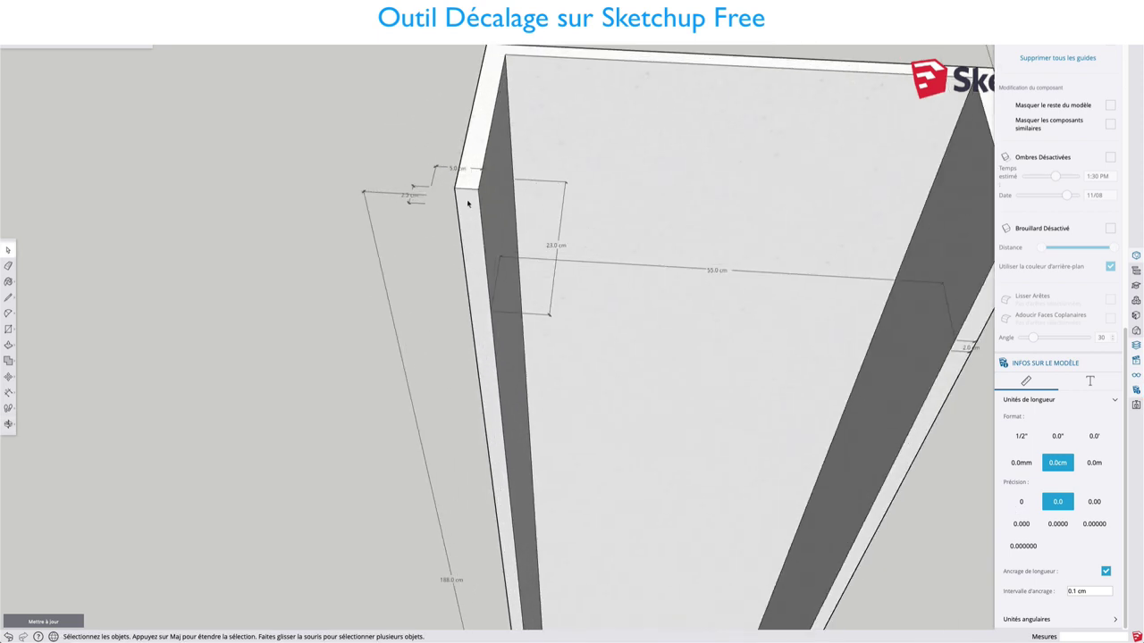
scroll(469, 198, down, 5)
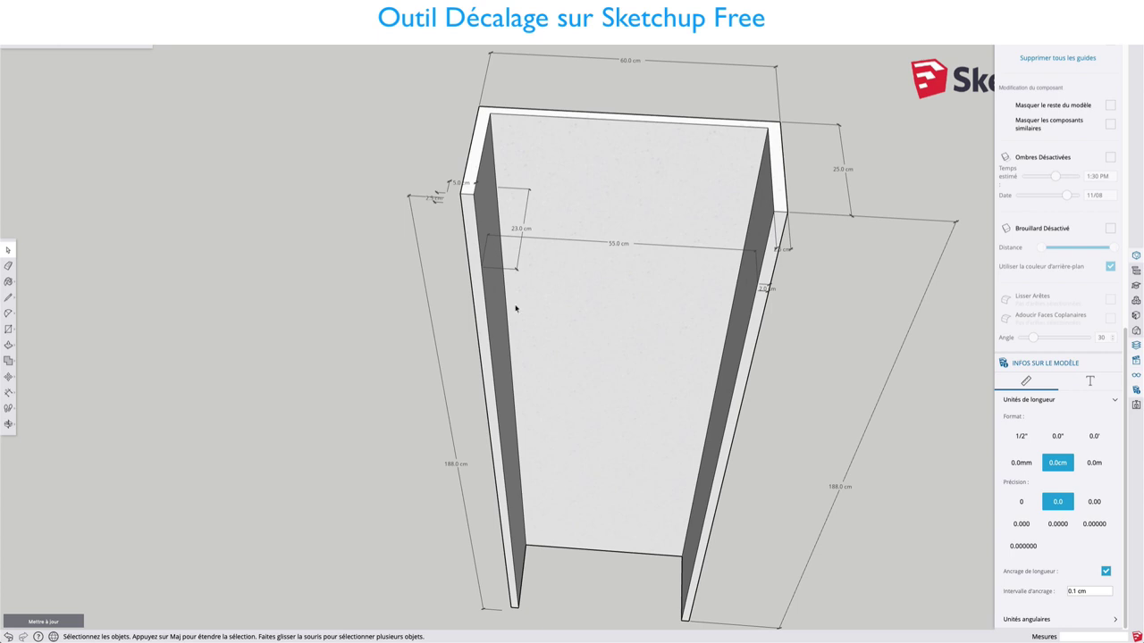
scroll(515, 308, down, 2)
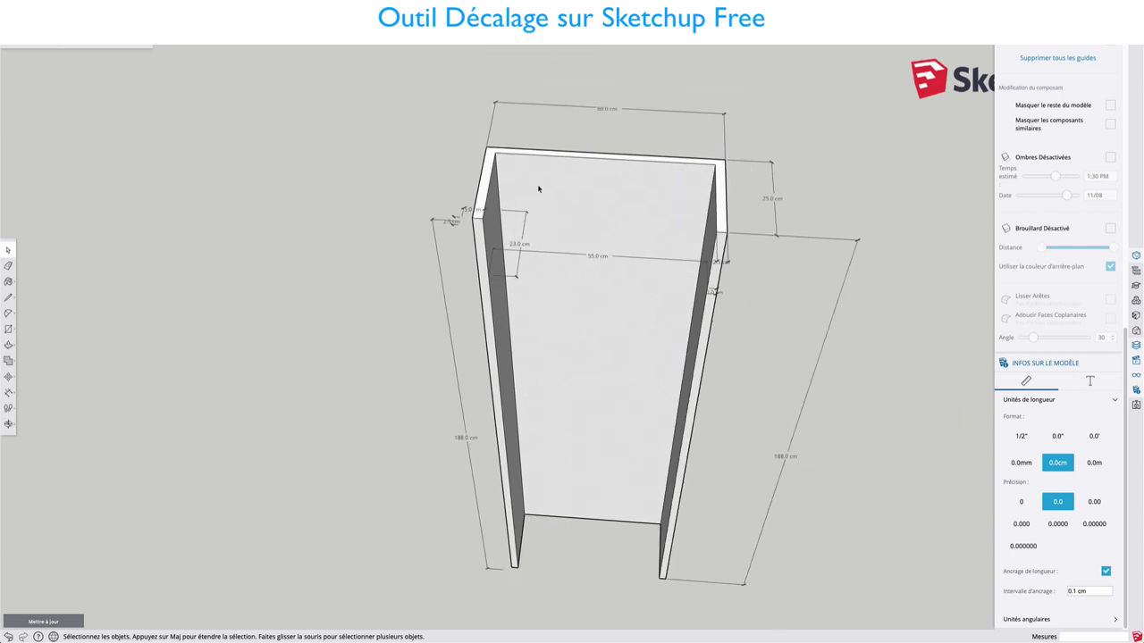
Step: Draw a rectangle left of the bookcase and pull it up into a tall box
key(r)
click(152, 228)
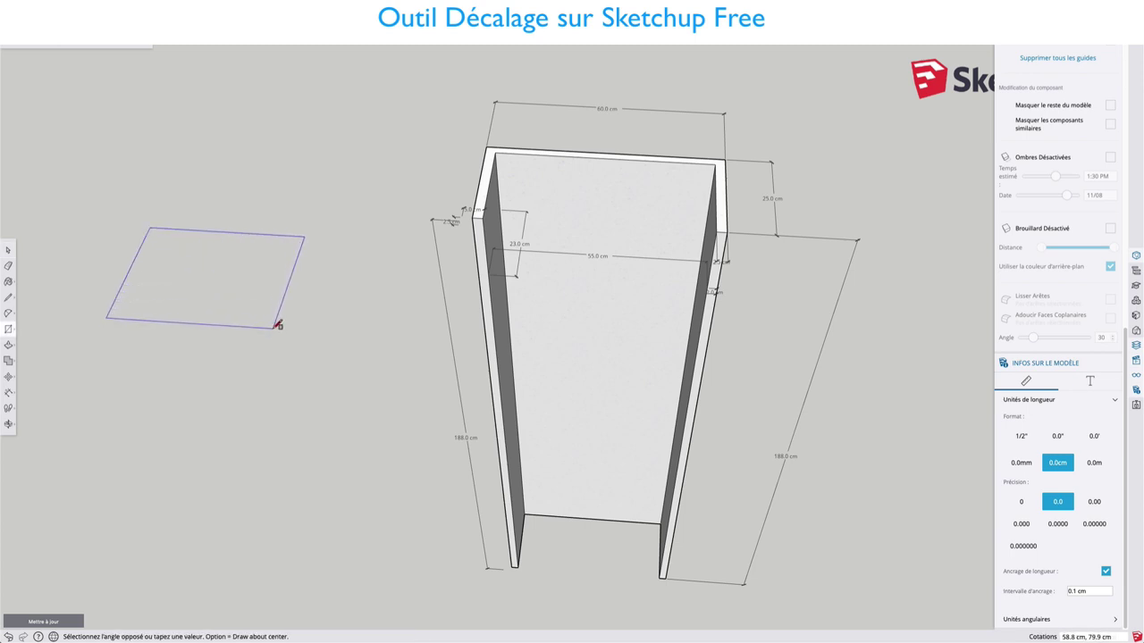
click(275, 327)
key(p)
click(243, 286)
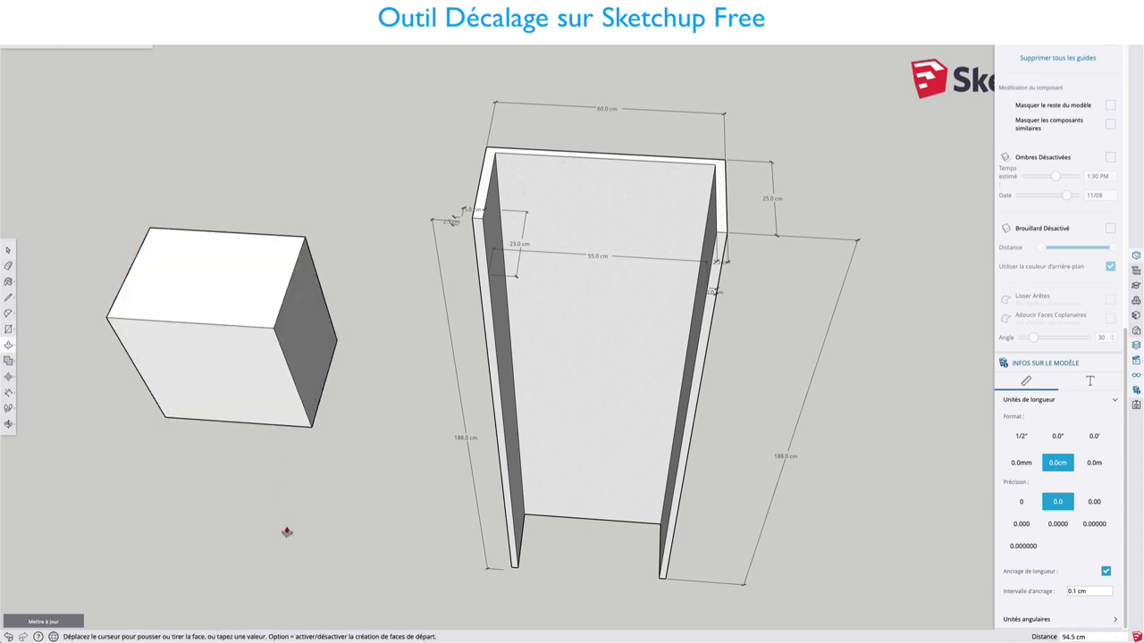
click(309, 521)
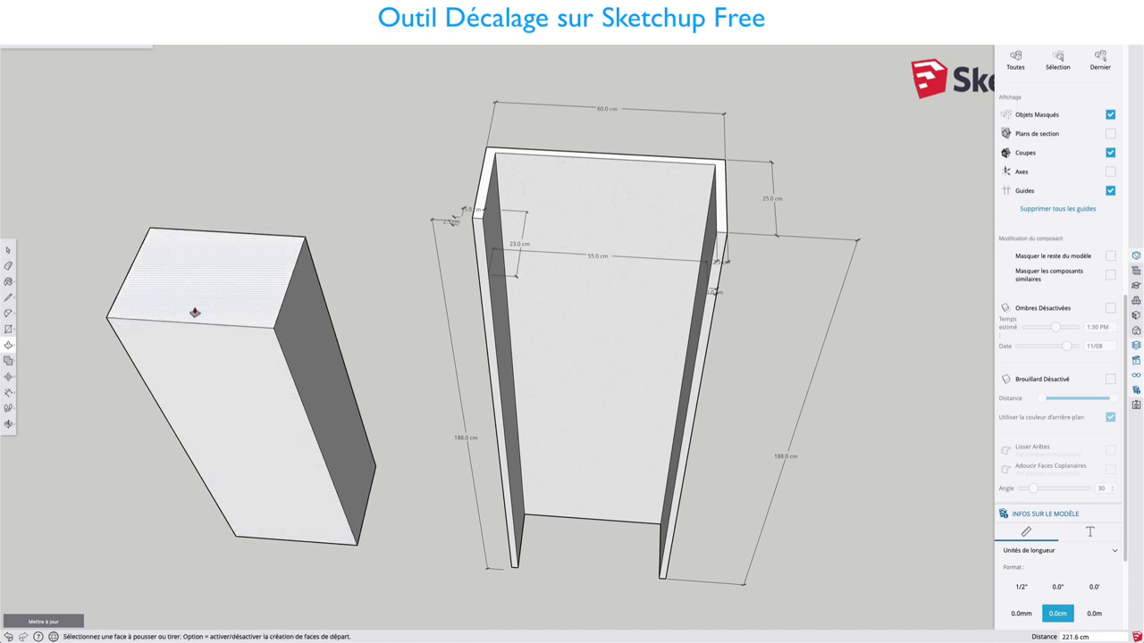
Step: Draw a rectangle on the box top and push its middle strip through, forming a U
key(r)
click(152, 229)
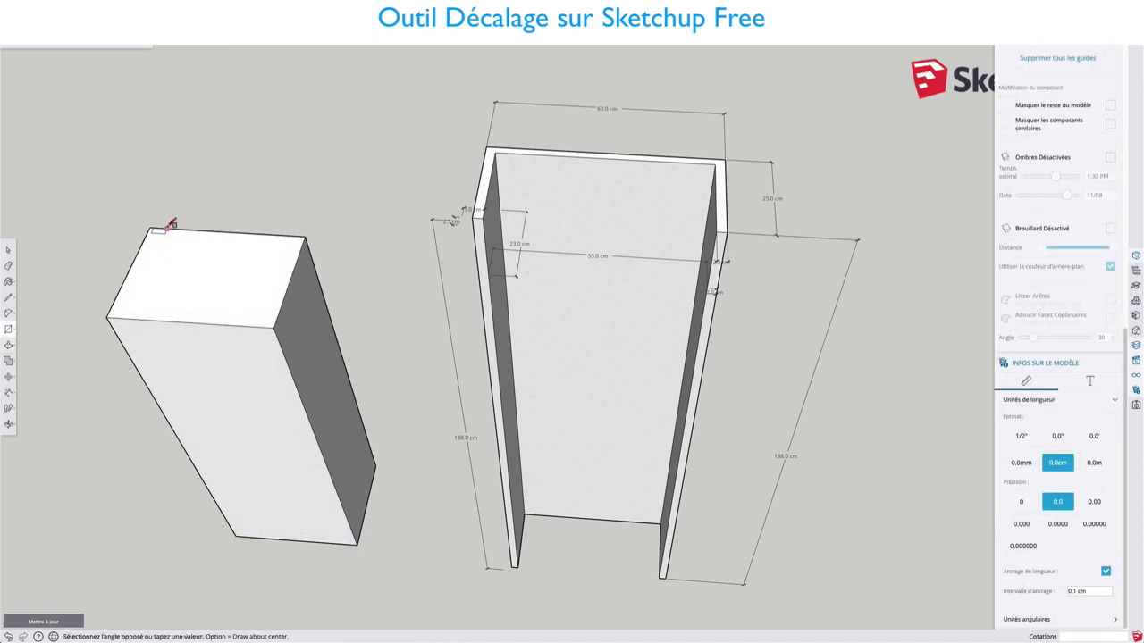
click(248, 322)
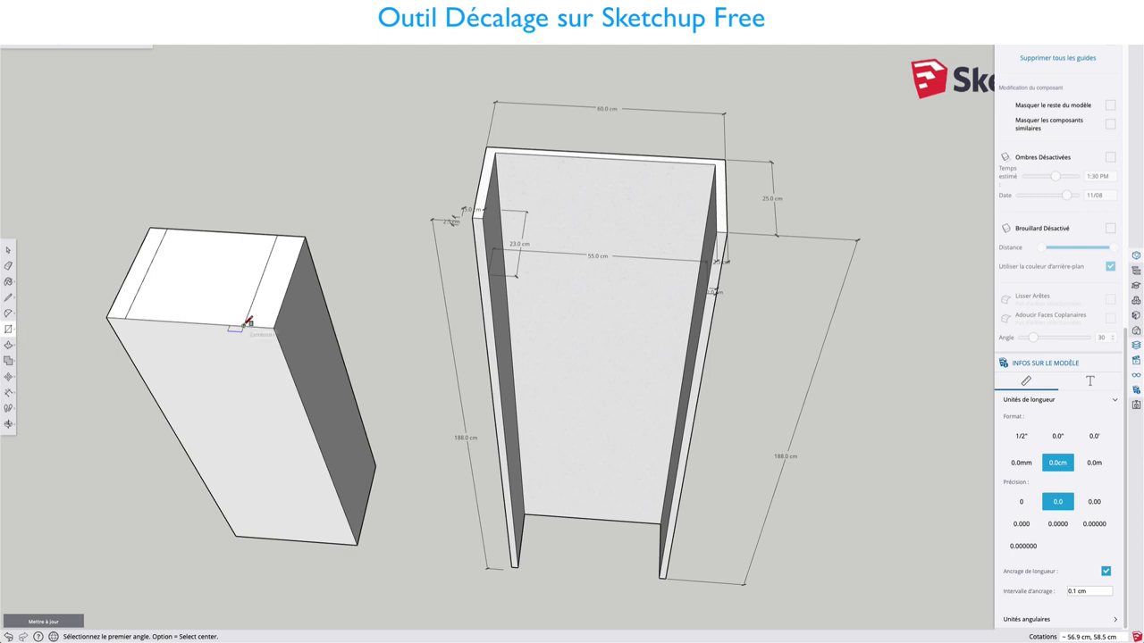
key(p)
click(219, 294)
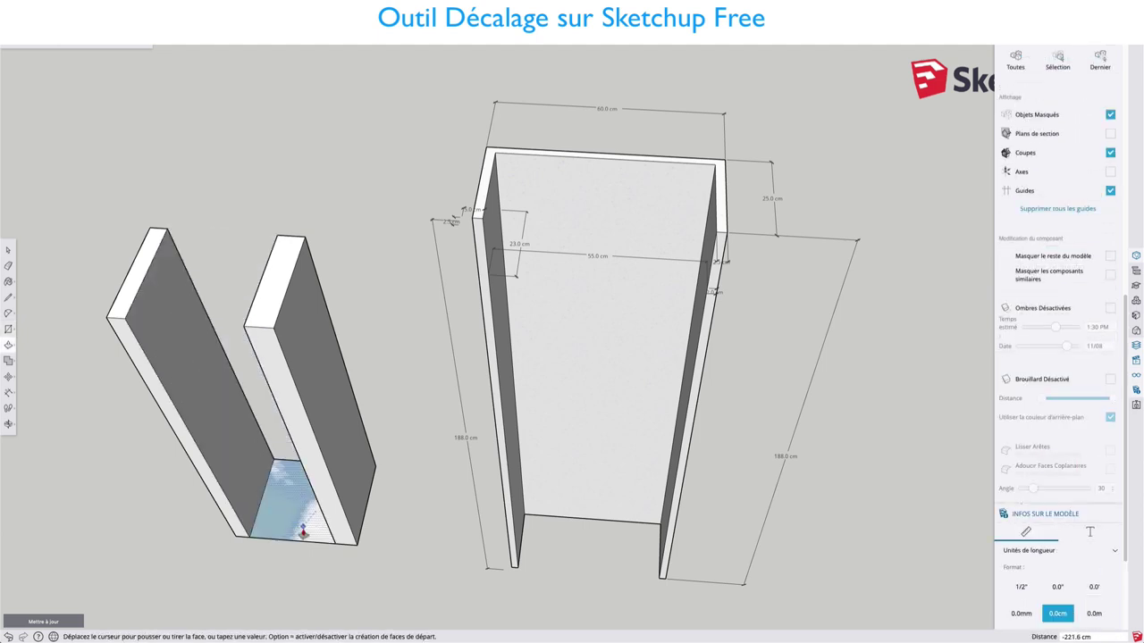
click(301, 539)
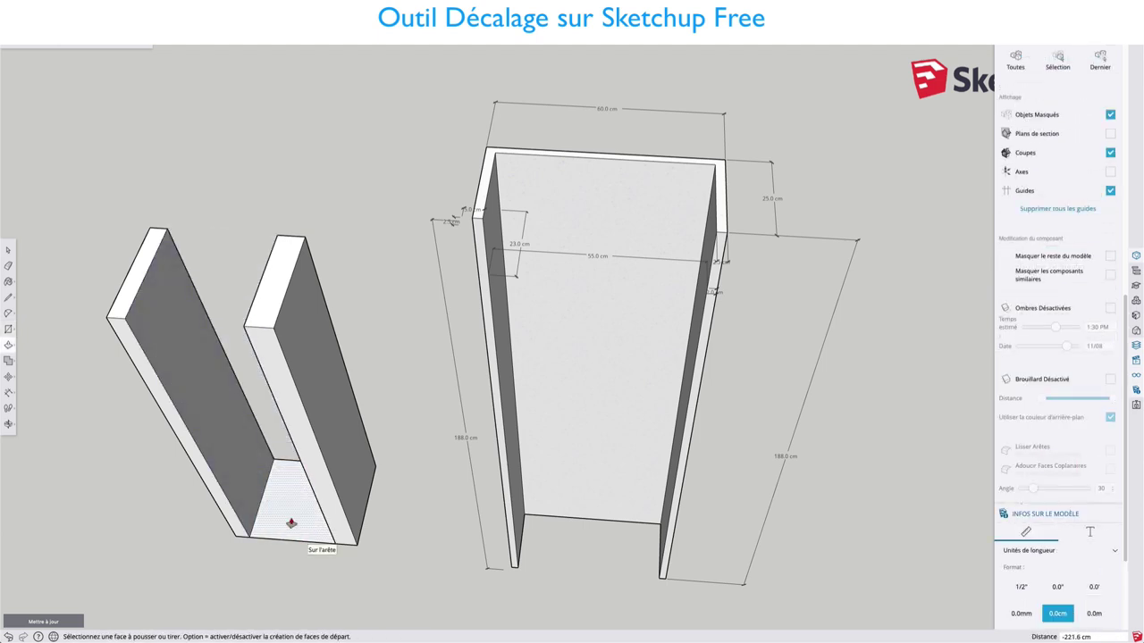
middle_drag(291, 523, 349, 416)
middle_drag(337, 375, 382, 179)
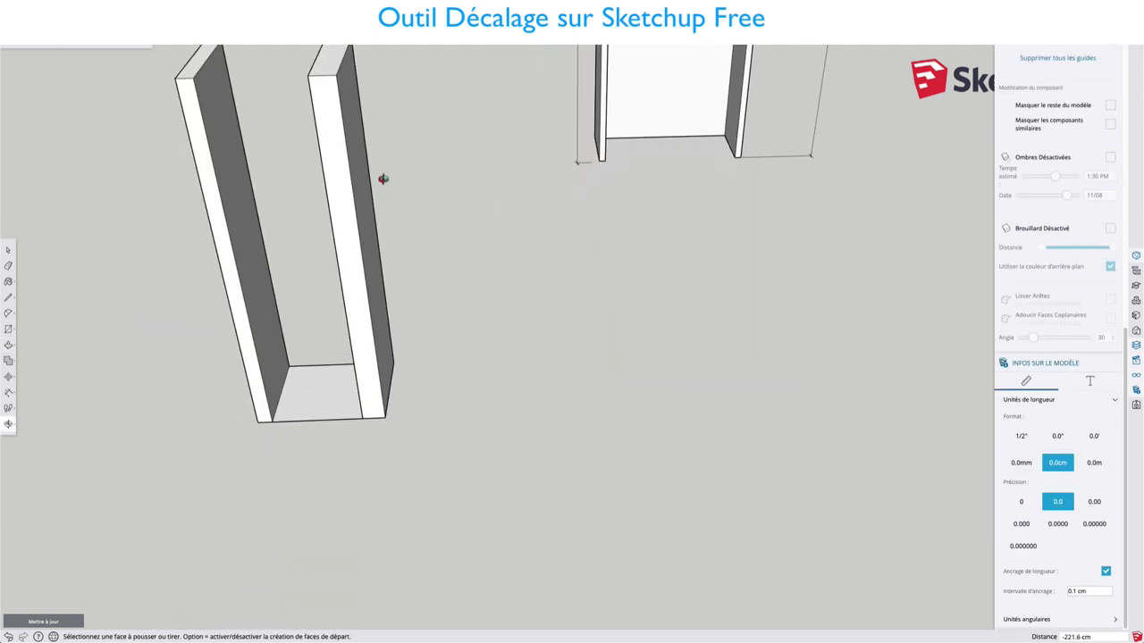
Step: Erase the U's bottom piece, then undo to restore the solid block
key(e)
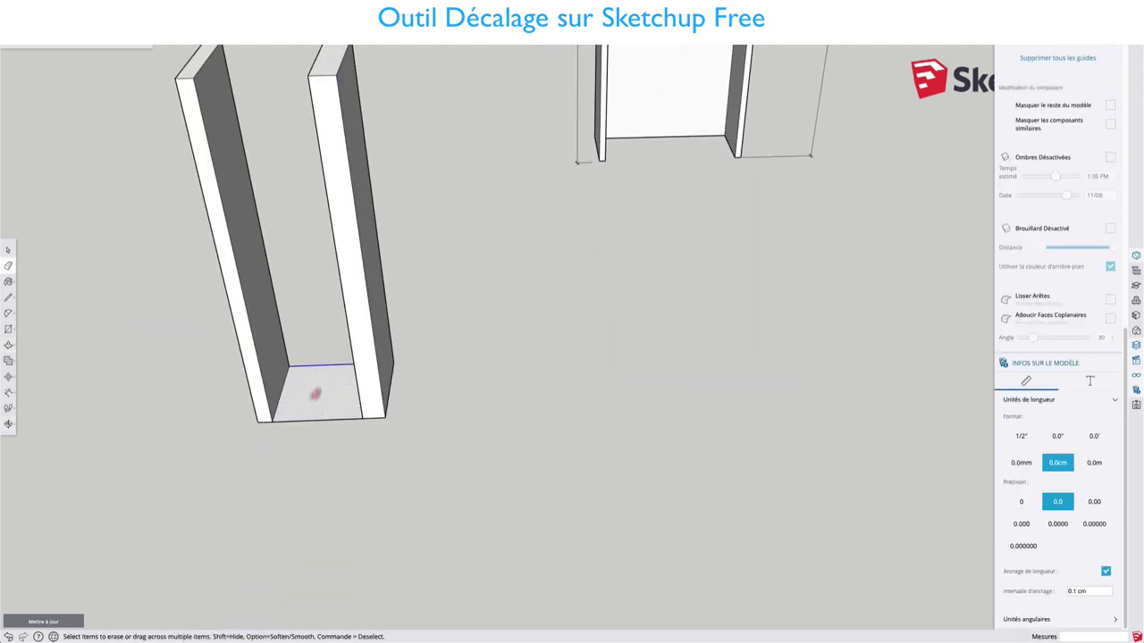
click(320, 419)
key(space)
scroll(317, 376, down, 2)
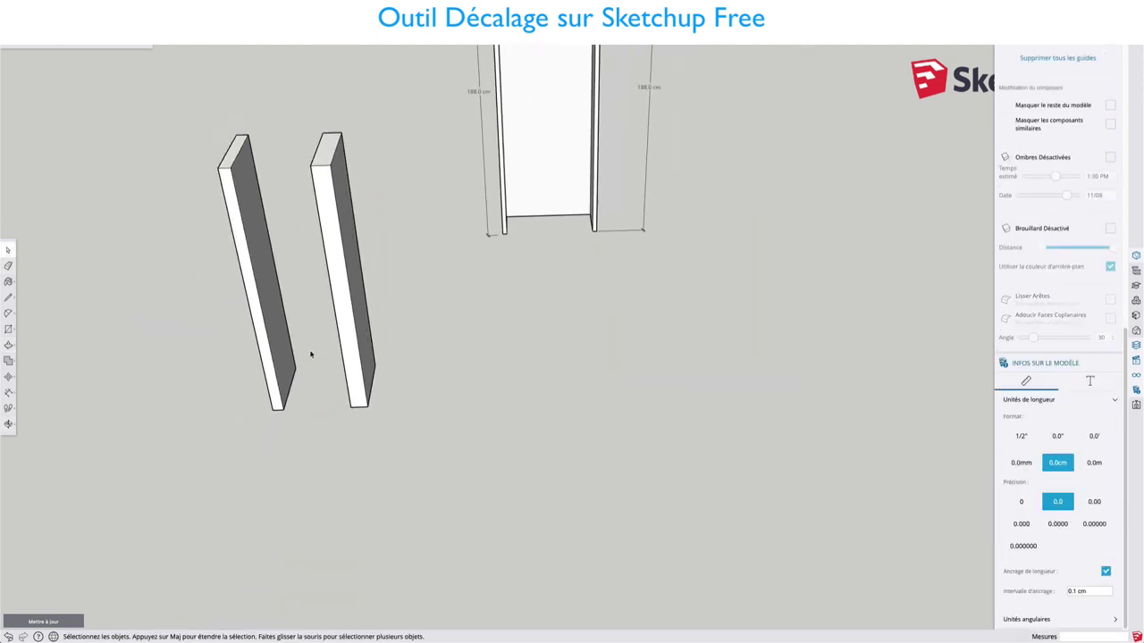
mouse_move(311, 354)
middle_down()
mouse_move(301, 277)
mouse_move(280, 257)
mouse_move(285, 309)
middle_up()
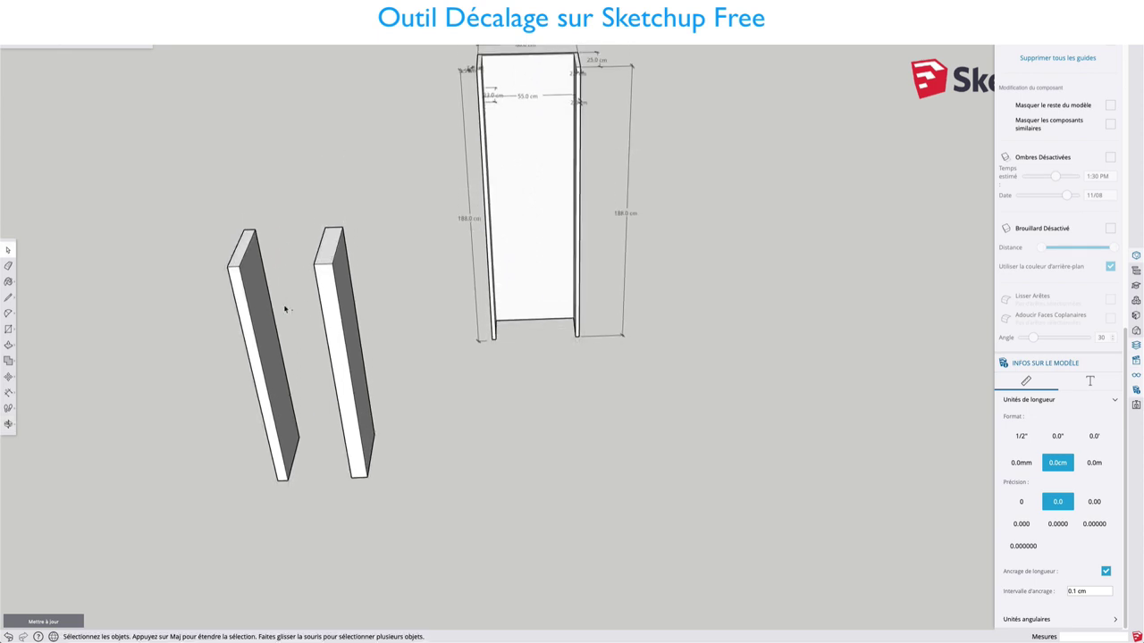
key(ctrl+z)
key(ctrl+z)
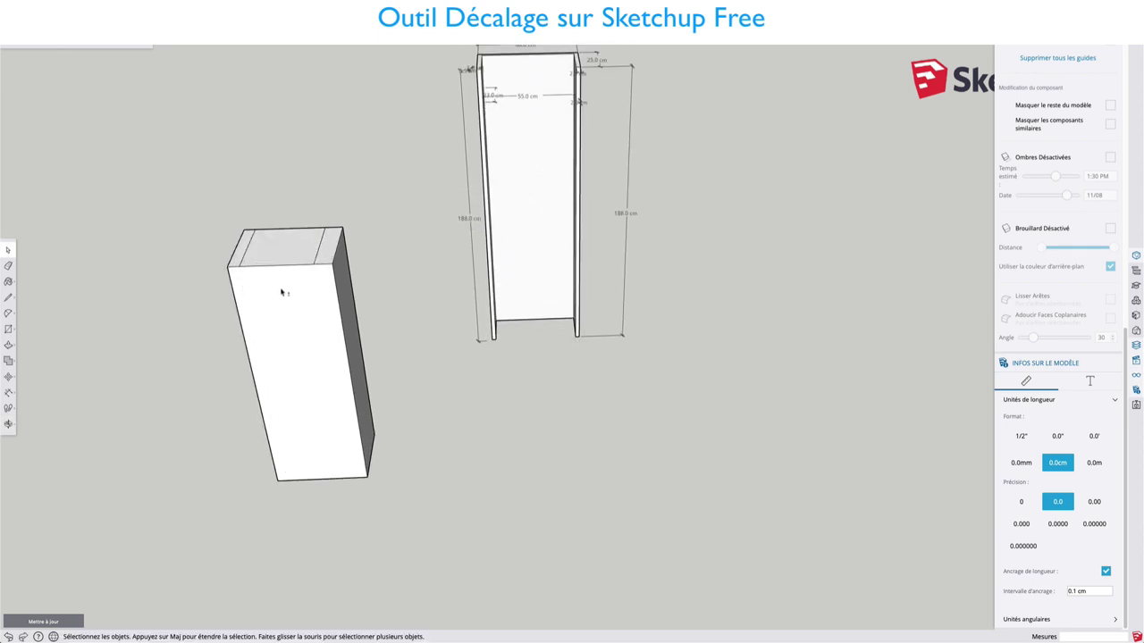
mouse_move(282, 214)
middle_down()
mouse_move(281, 438)
mouse_move(281, 188)
middle_up()
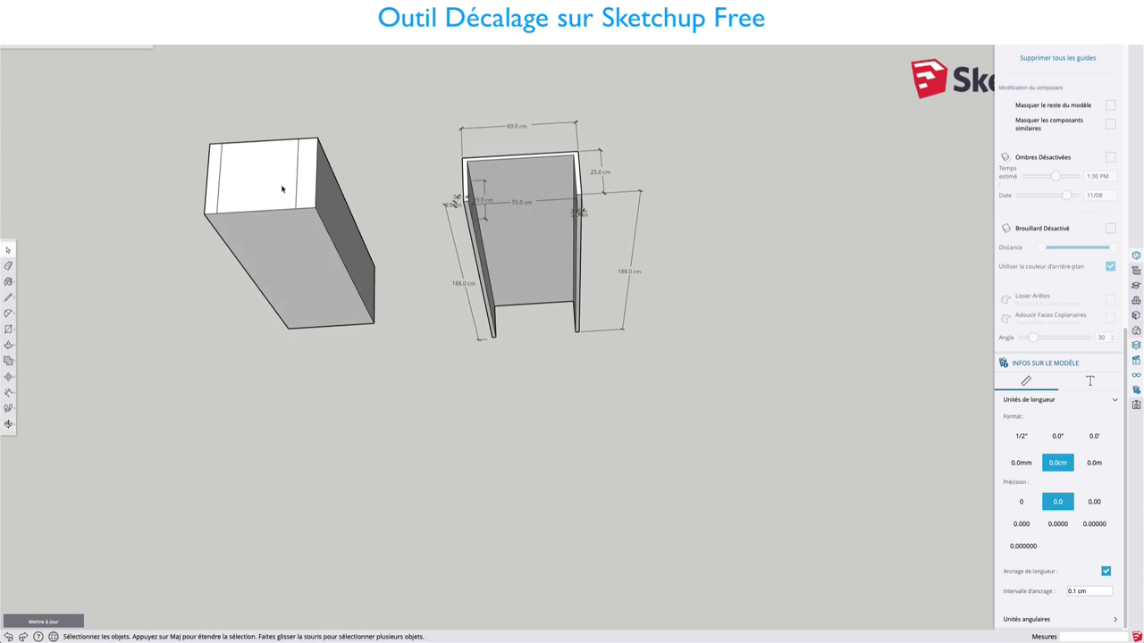
Step: Place a guide 5.3 cm from the box's top edge
key(t)
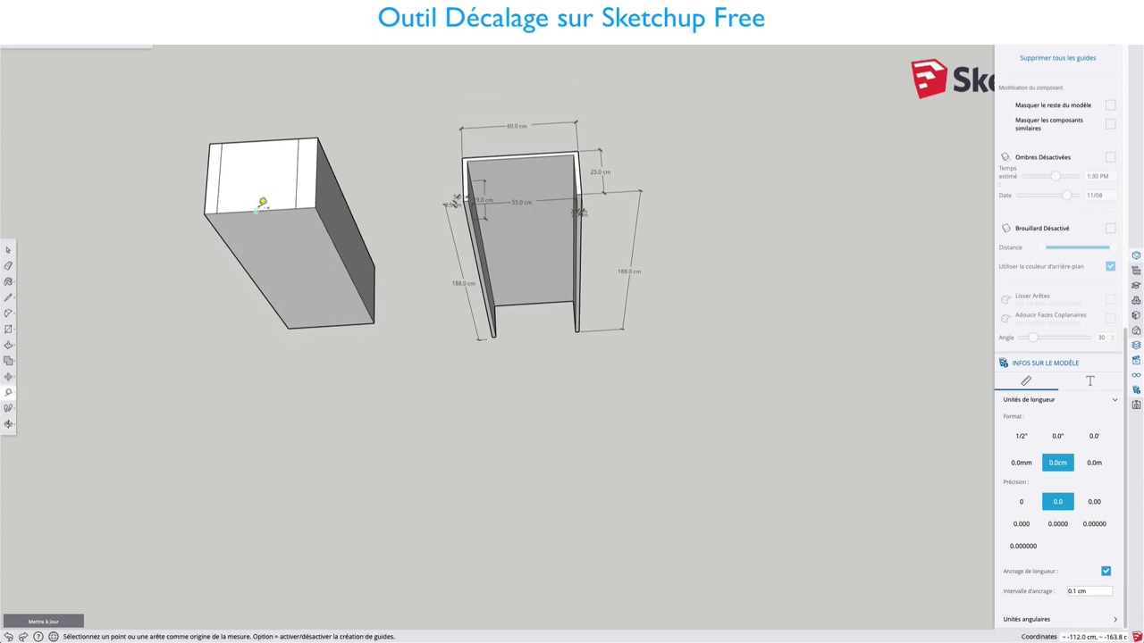
click(262, 206)
click(261, 196)
middle_drag(274, 95, 273, 258)
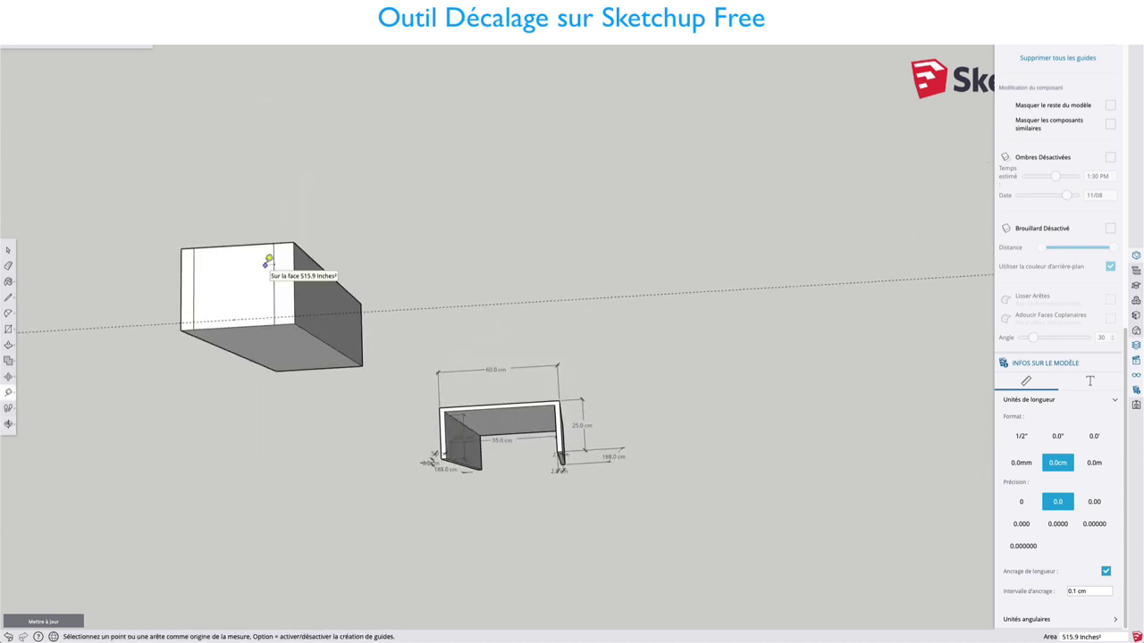
Step: Split the box's end face with a line and push the inner part through into a U
key(l)
click(199, 319)
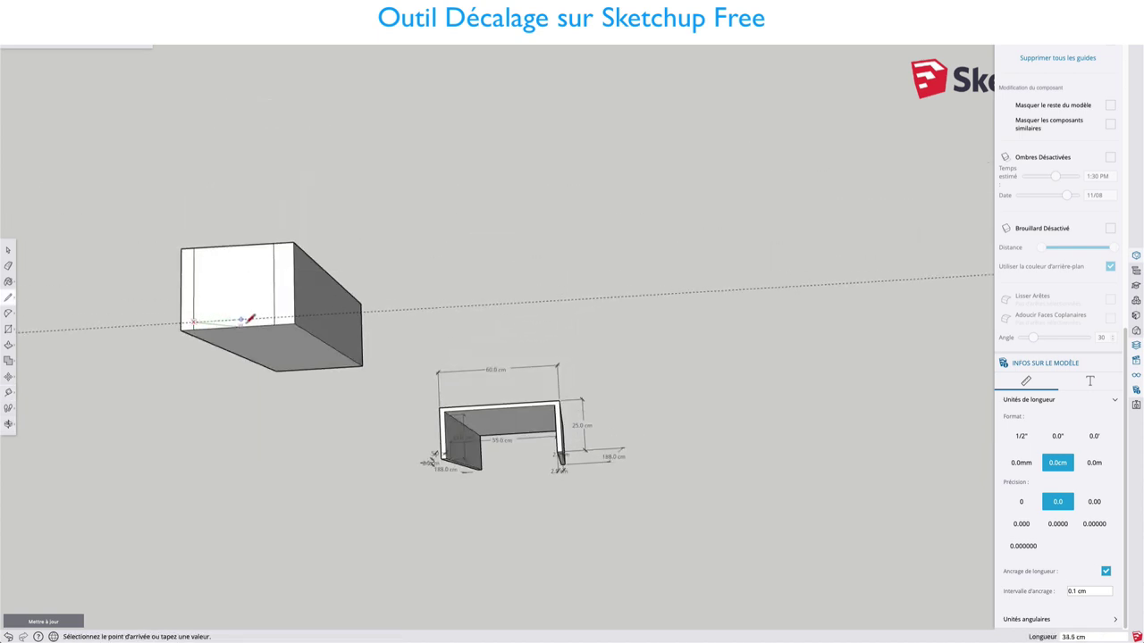
middle_drag(295, 329, 304, 319)
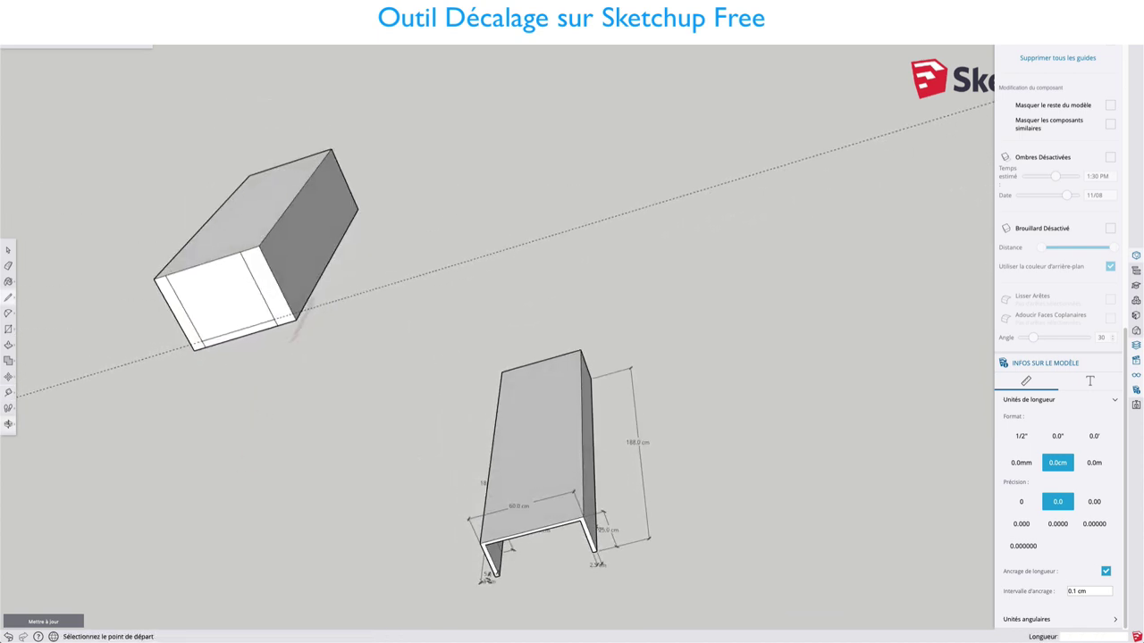
key(p)
click(205, 287)
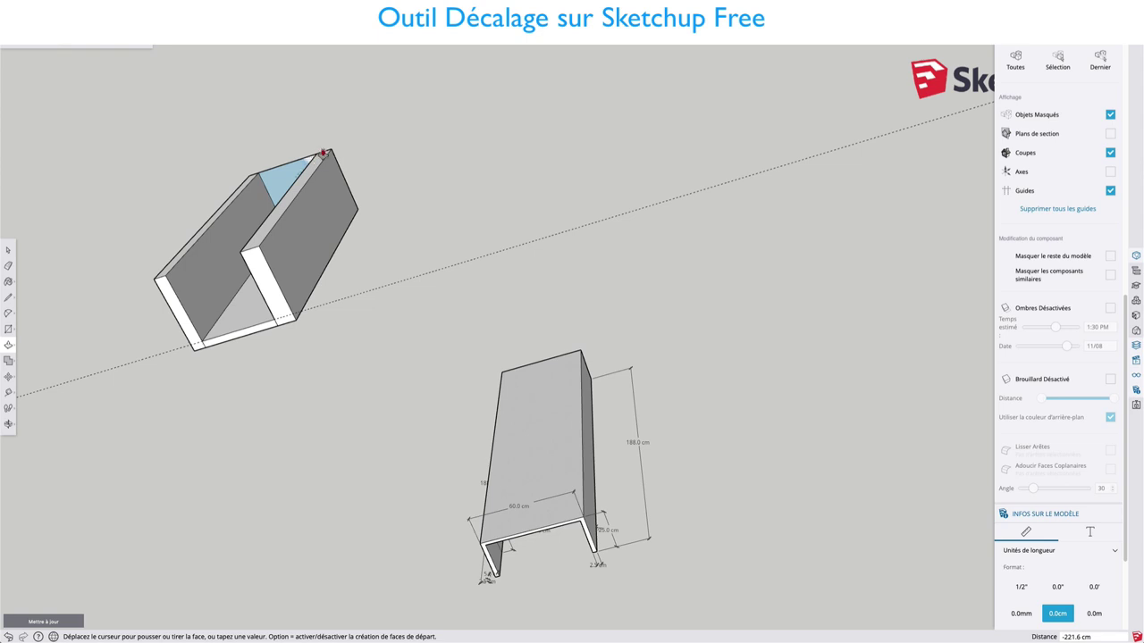
click(316, 154)
mouse_move(318, 155)
middle_down()
mouse_move(386, 204)
mouse_move(432, 263)
mouse_move(390, 271)
mouse_move(378, 242)
middle_up()
scroll(280, 239, up, 2)
scroll(281, 240, up, 3)
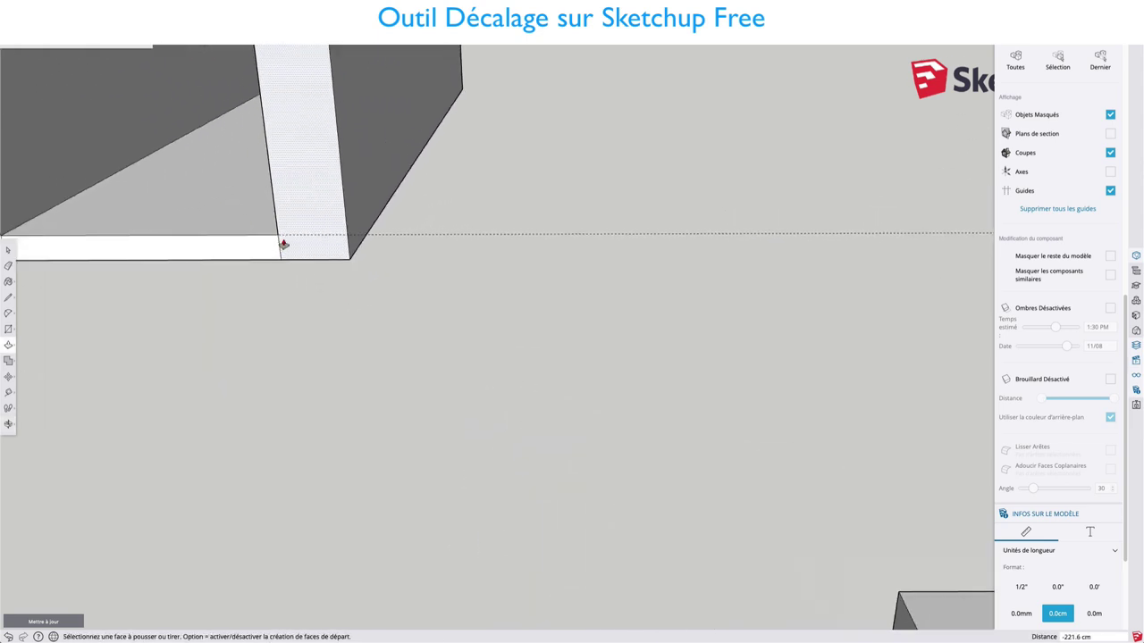
Step: Orbit and zoom to look down into the U-shaped channel with the Eraser ready
key(space)
key(e)
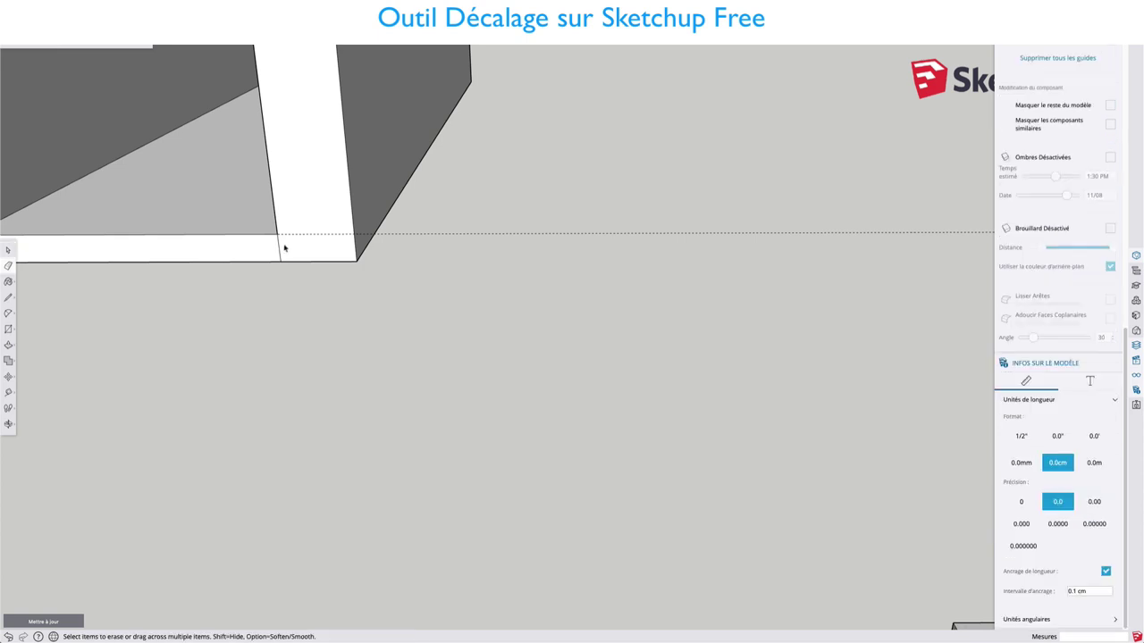
scroll(299, 244, down, 2)
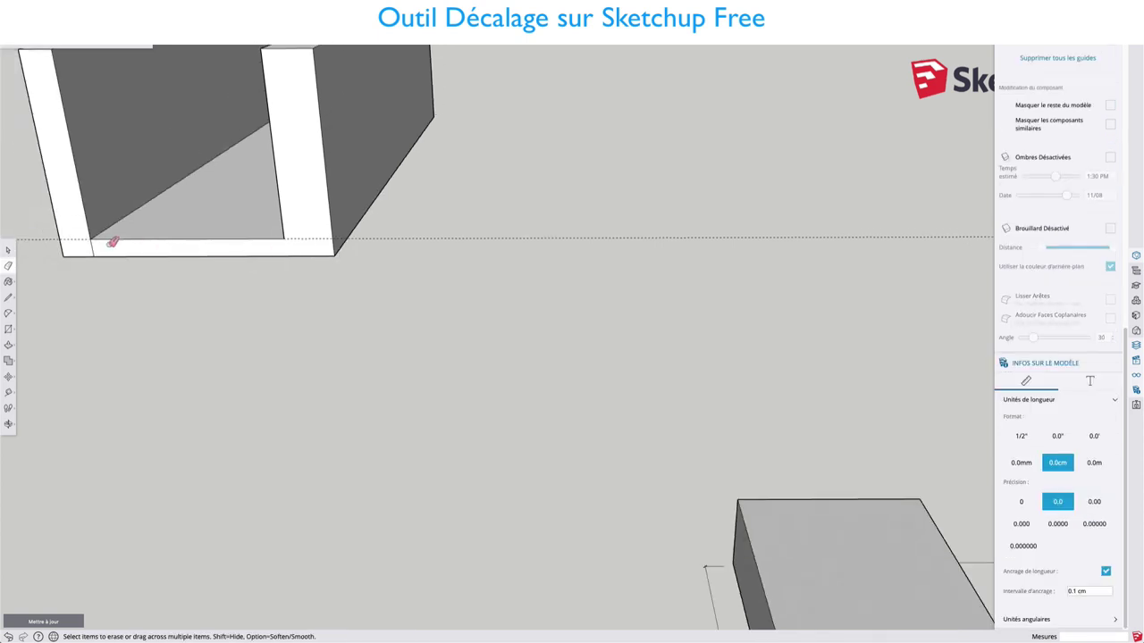
mouse_move(164, 161)
middle_down()
mouse_move(188, 434)
mouse_move(327, 309)
mouse_move(453, 393)
mouse_move(462, 375)
mouse_move(556, 388)
mouse_move(467, 205)
mouse_move(525, 418)
mouse_move(536, 255)
middle_up()
scroll(512, 331, up, 3)
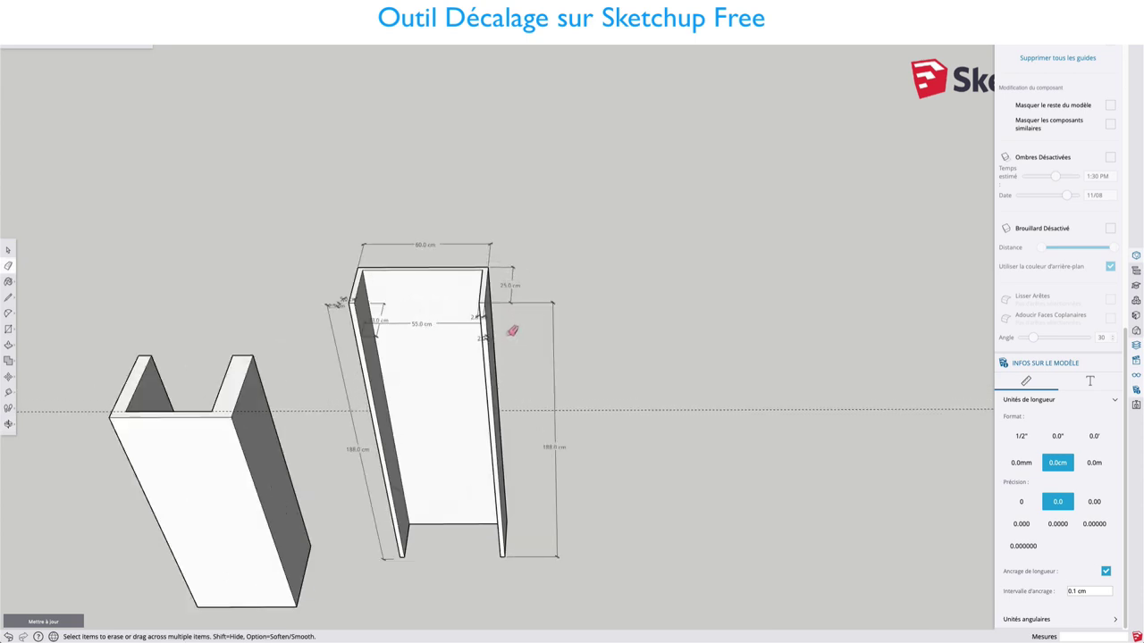
scroll(512, 331, up, 3)
mouse_move(528, 331)
middle_down()
mouse_move(441, 352)
mouse_move(439, 375)
mouse_move(435, 297)
middle_up()
Step: Orbit the bookcase to a lower angle and scroll the tray up to the Calques panel
key(space)
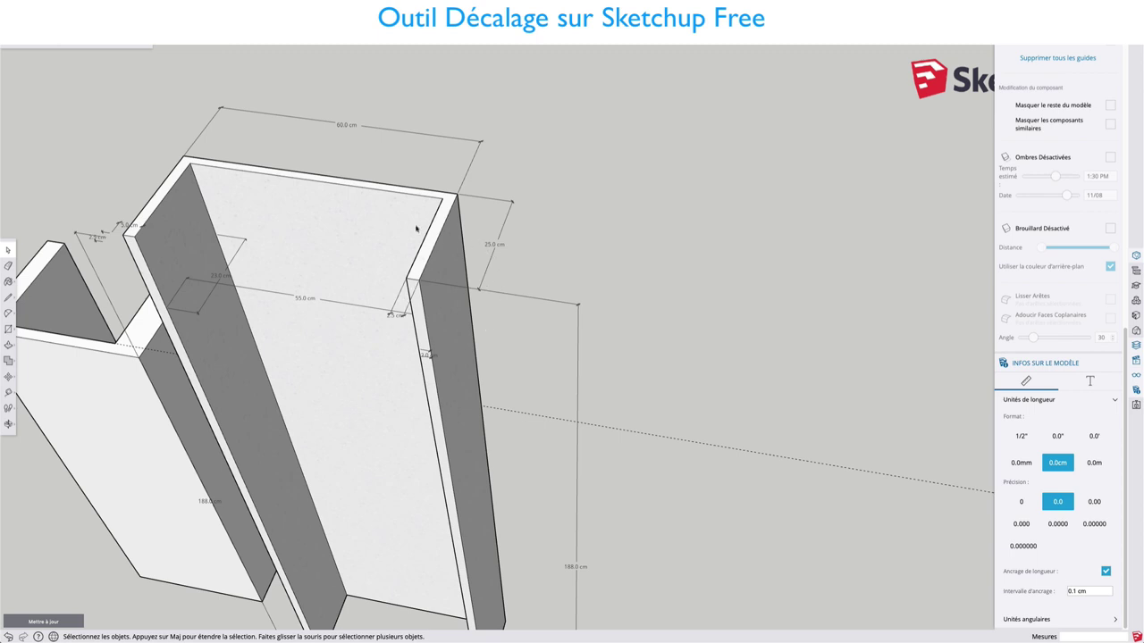
middle_drag(447, 261, 448, 299)
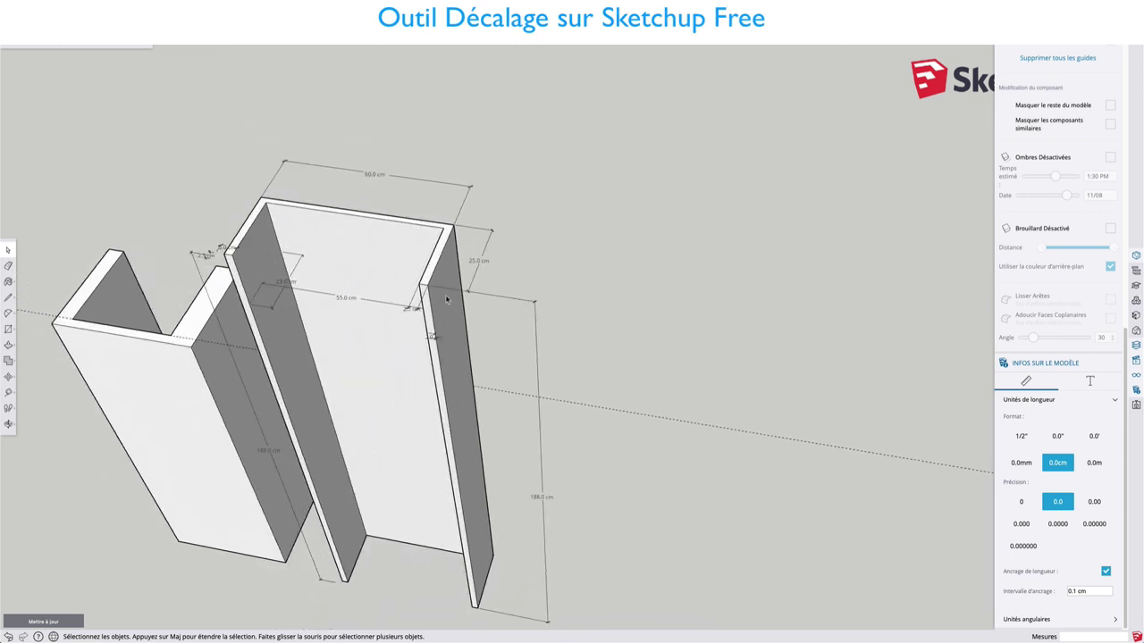
scroll(1073, 168, up, 2)
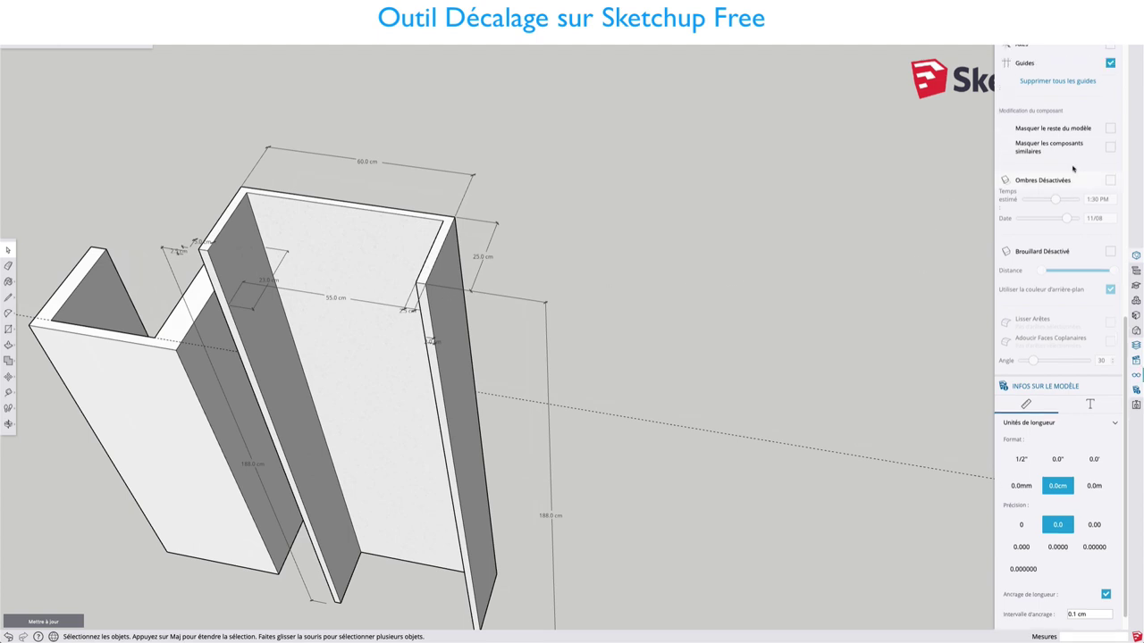
scroll(1072, 166, up, 10)
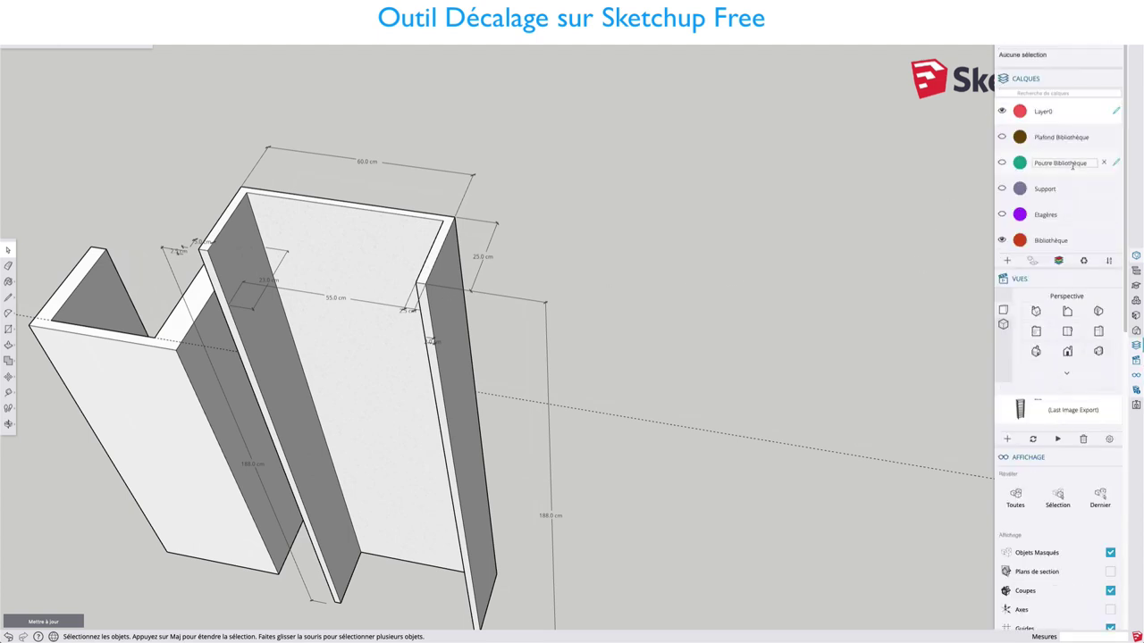
Step: Show Etagères and hide Bibliothèque to inspect the shelves, then hide Etagères and show Support
double_click(1041, 189)
click(1002, 215)
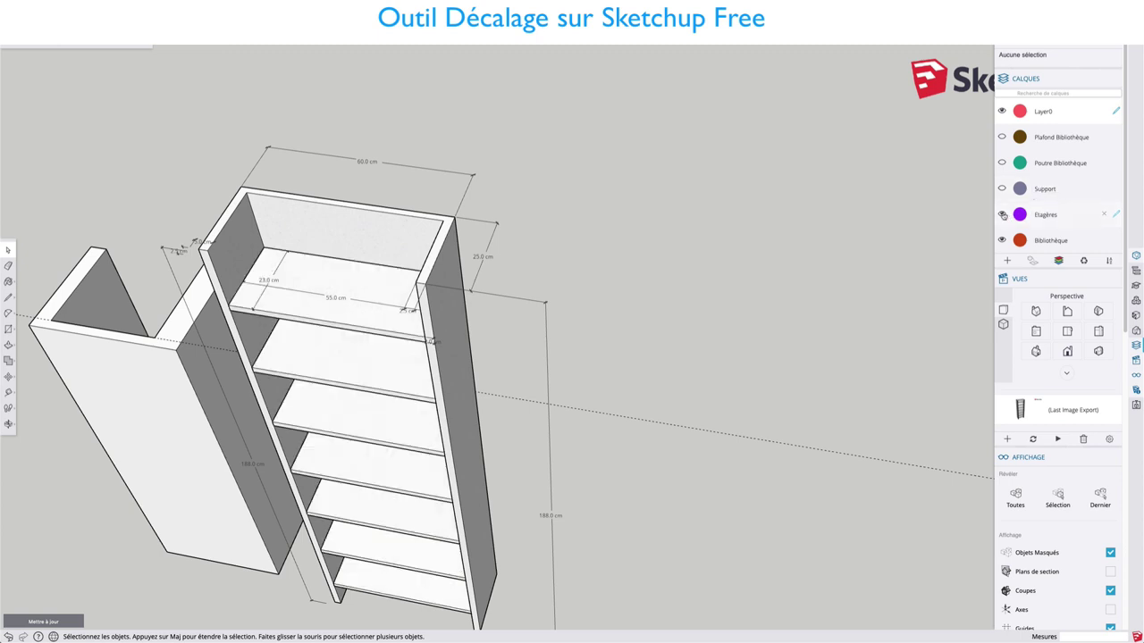
click(1002, 241)
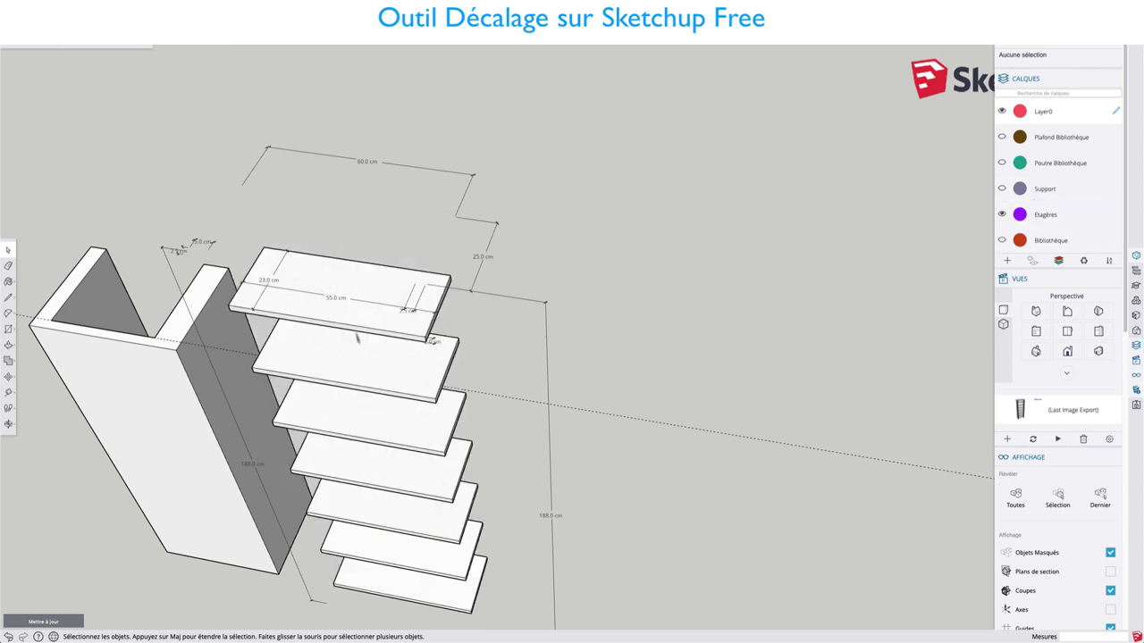
scroll(348, 296, up, 3)
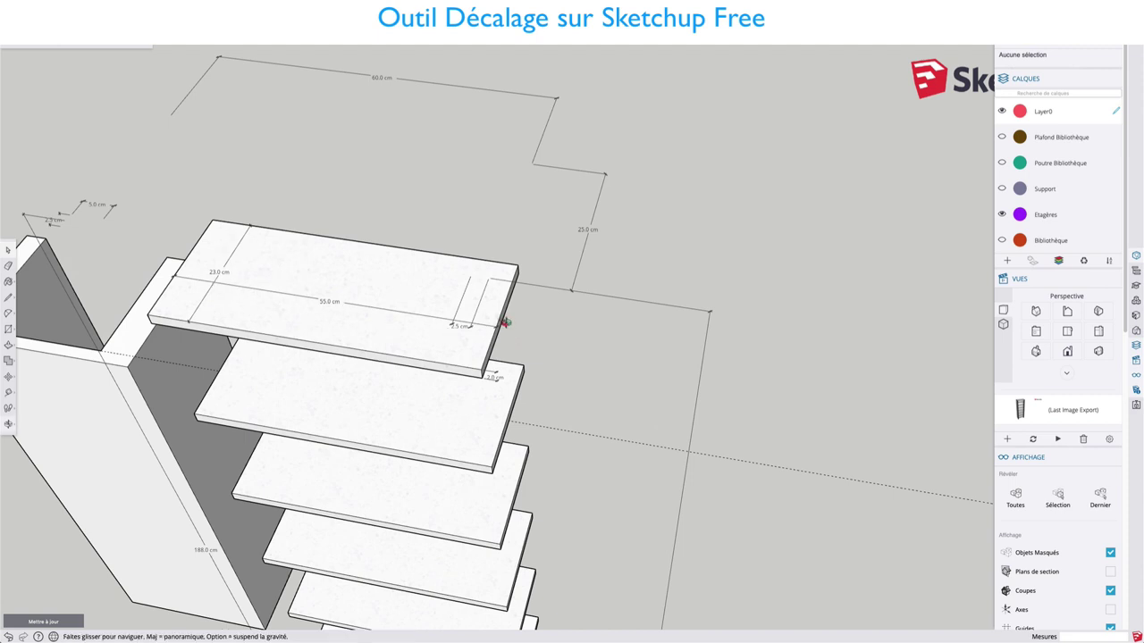
middle_drag(490, 331, 392, 231)
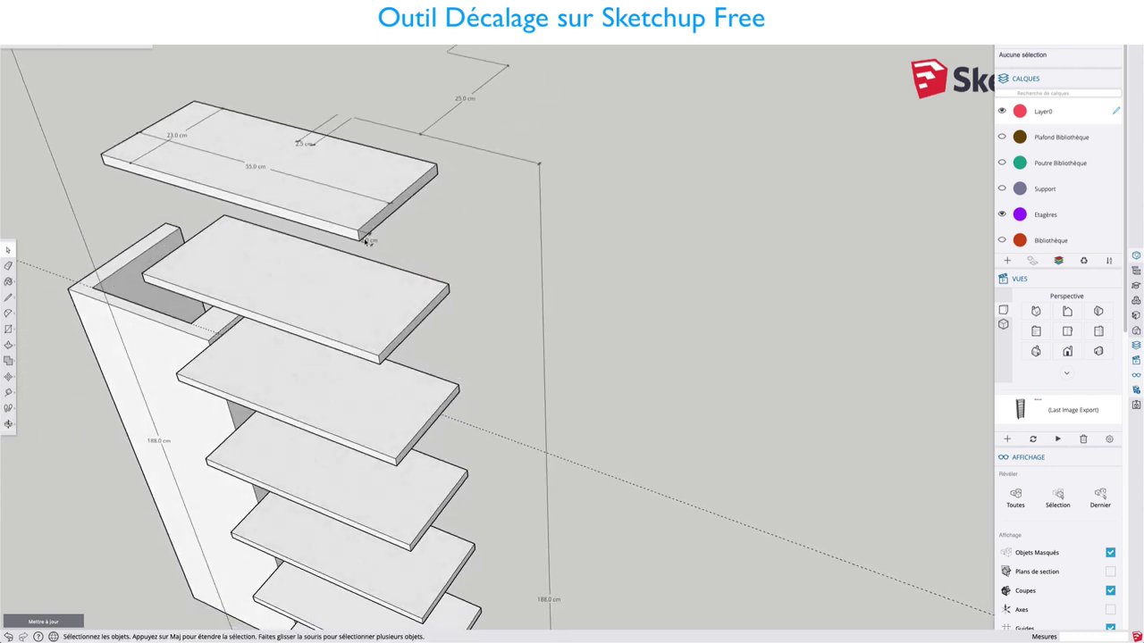
middle_drag(367, 242, 382, 203)
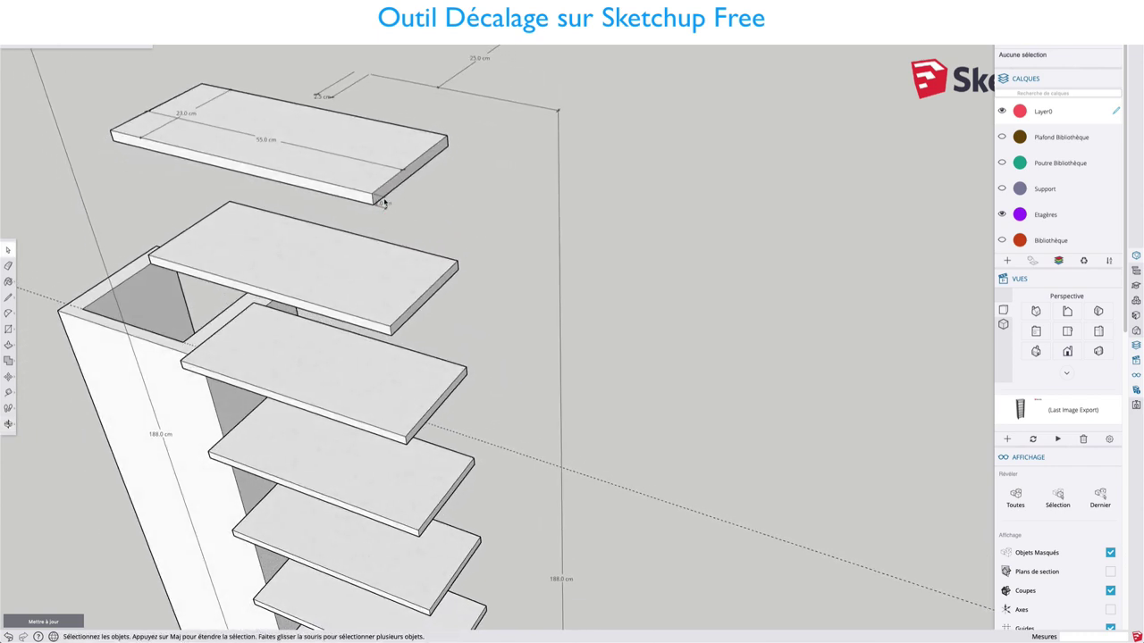
mouse_move(1045, 189)
click(1001, 215)
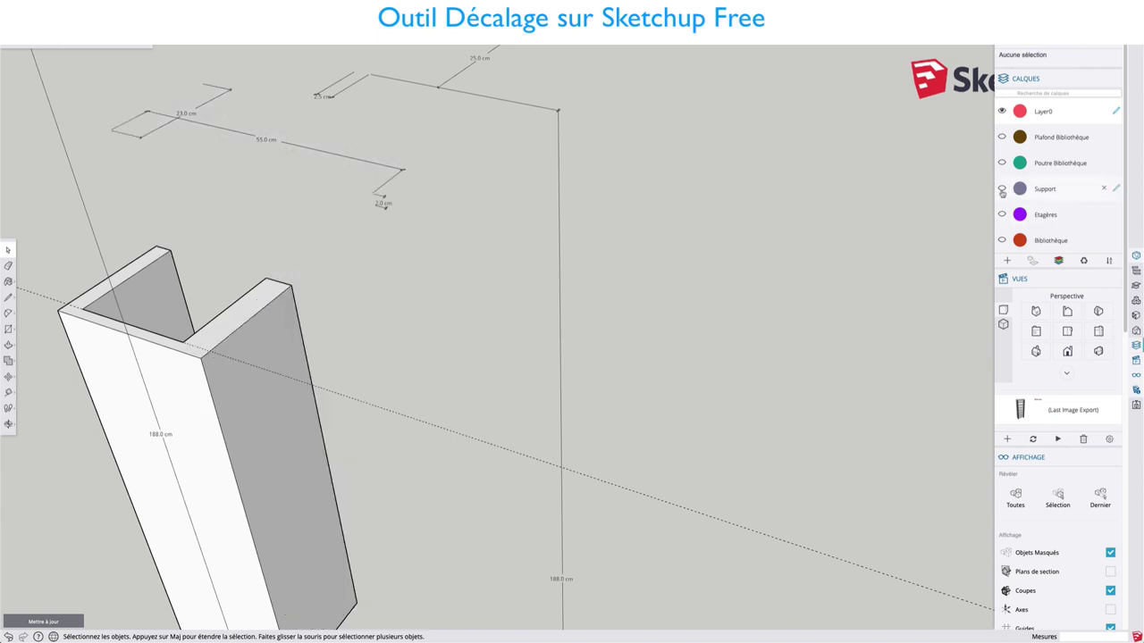
click(1002, 190)
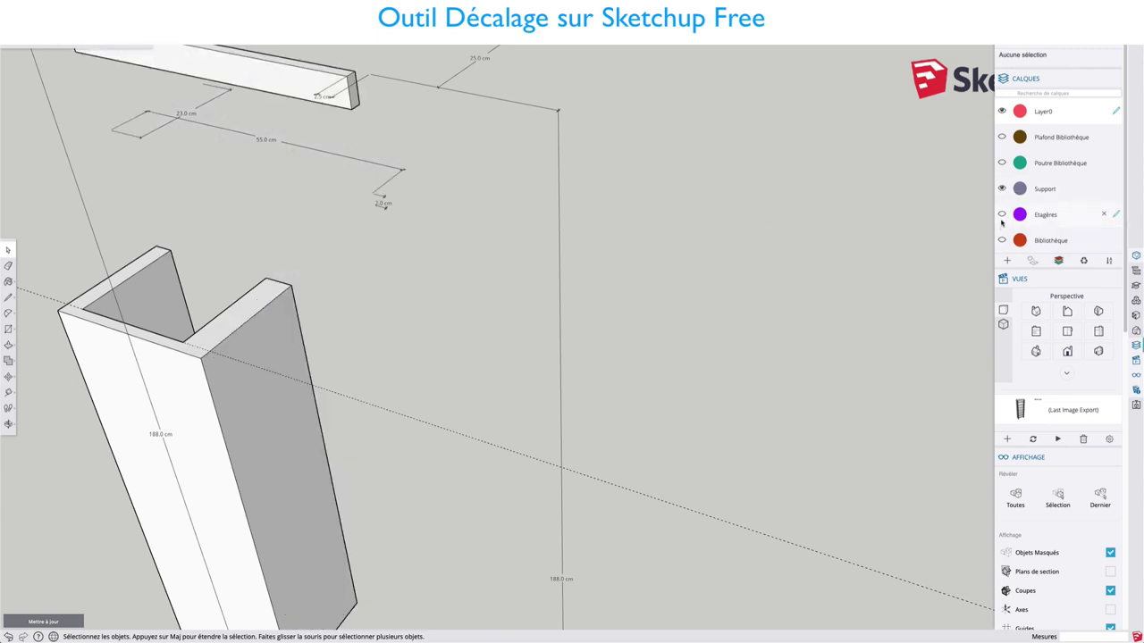
Step: Hide the Support layer and show the Poutre Bibliothèque beams beside the U-shape
click(1002, 189)
click(1001, 164)
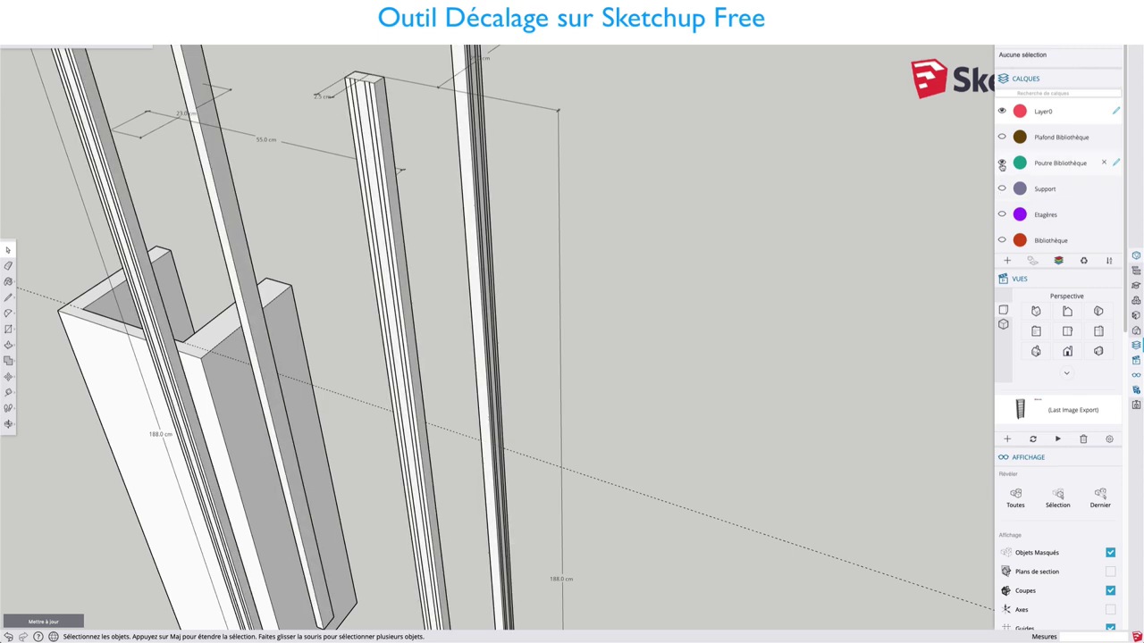
scroll(731, 332, down, 5)
scroll(694, 327, down, 5)
mouse_move(694, 327)
middle_down()
mouse_move(654, 334)
mouse_move(679, 312)
middle_up()
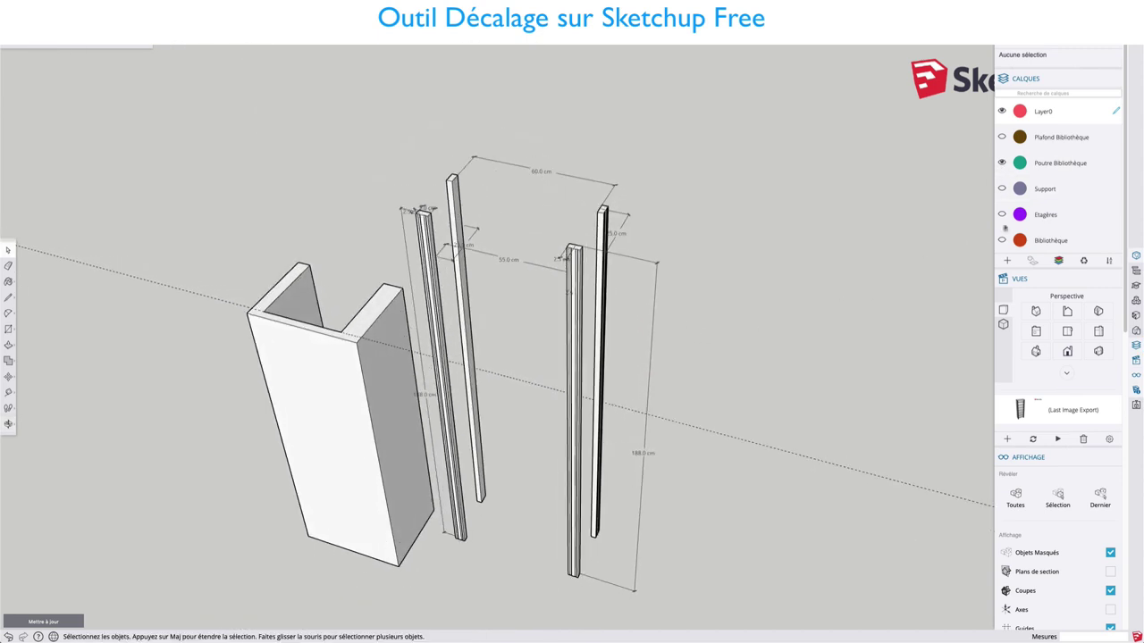
Step: Show the Bibliothèque carcass briefly, hide it again, and select the whole U-shaped channel
click(1001, 240)
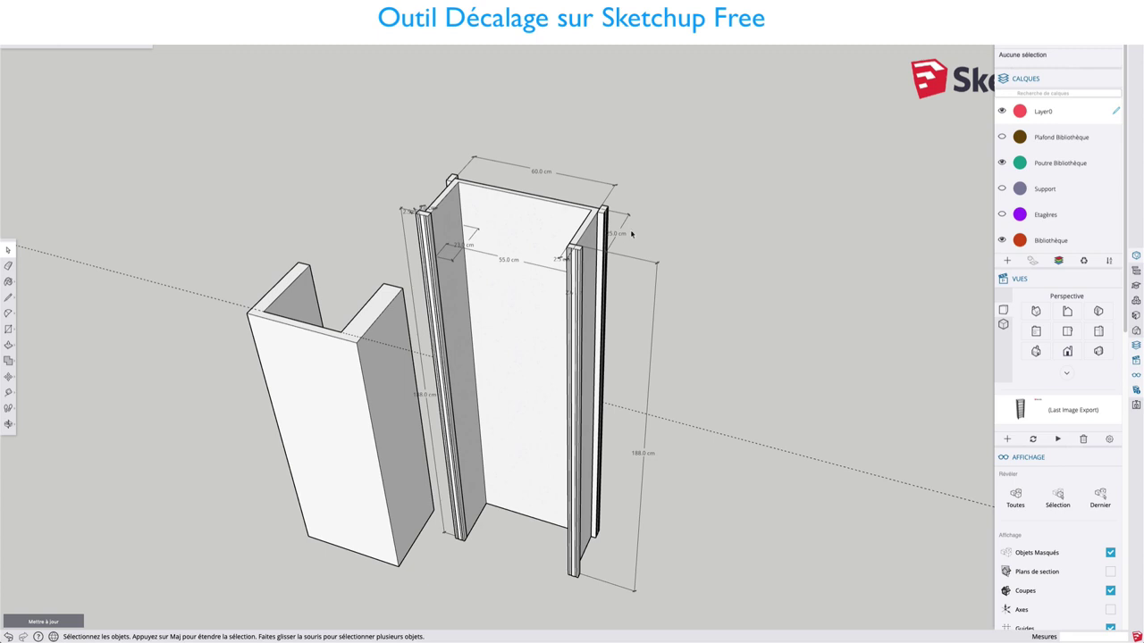
scroll(630, 234, up, 3)
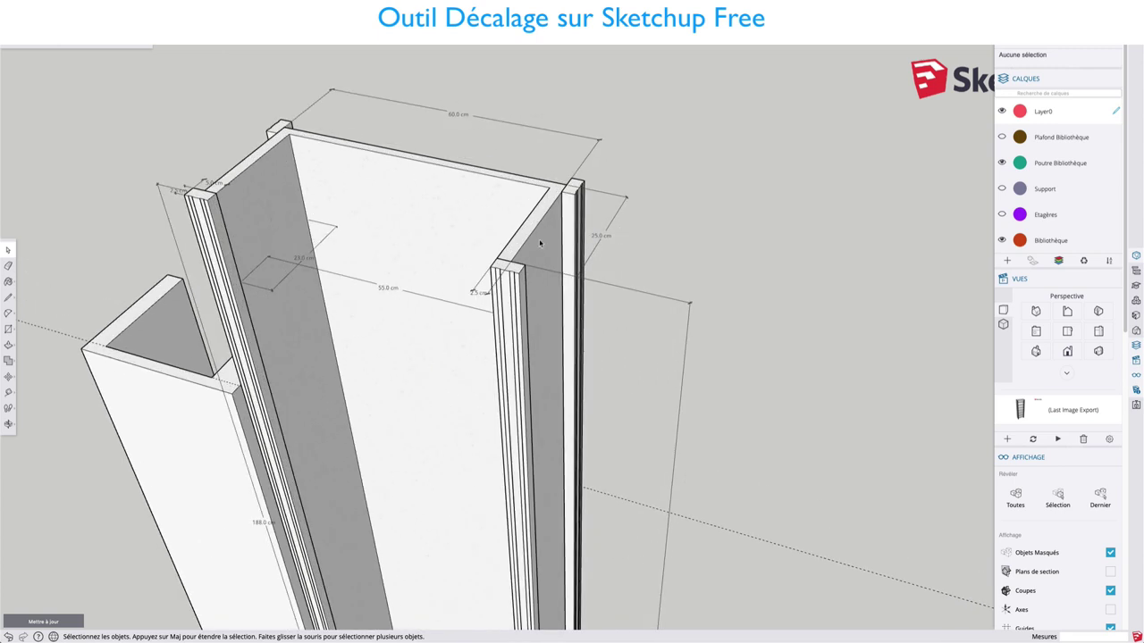
middle_drag(540, 242, 604, 261)
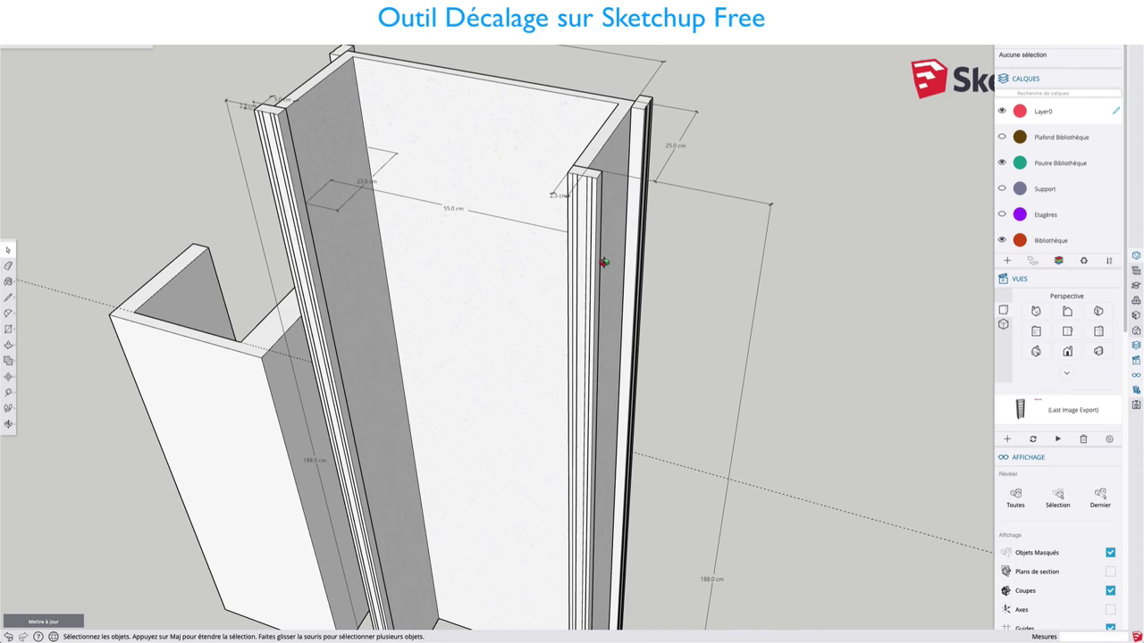
scroll(580, 170, up, 3)
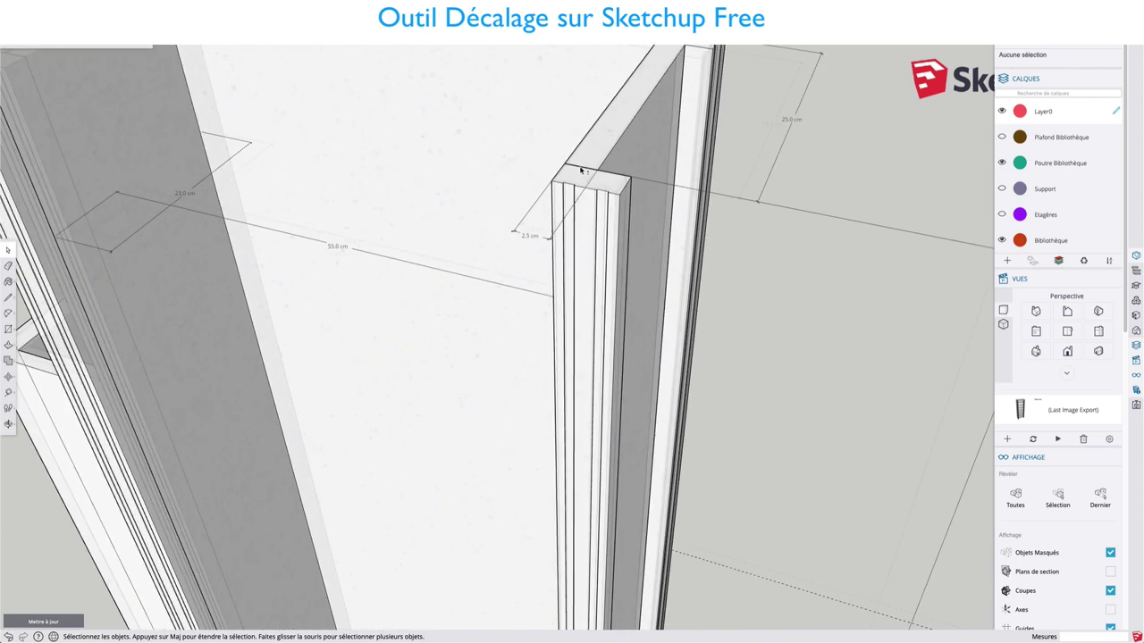
double_click(1038, 215)
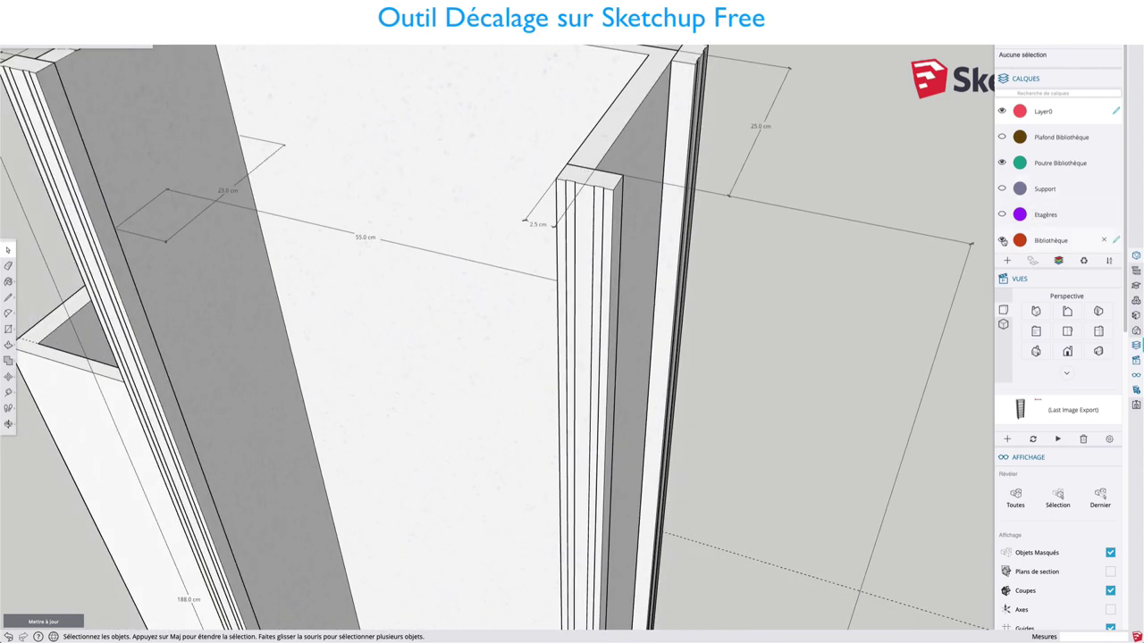
key(shift+z)
click(1001, 240)
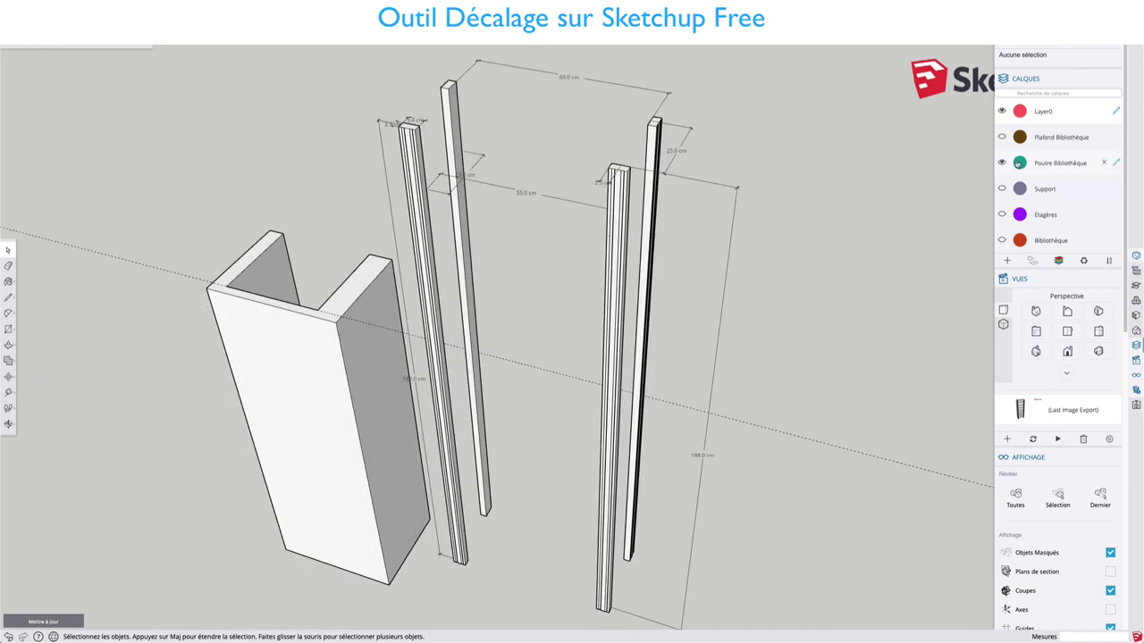
triple_click(313, 375)
Step: Delete the selected U-shaped channel and clear the selection
key(Delete)
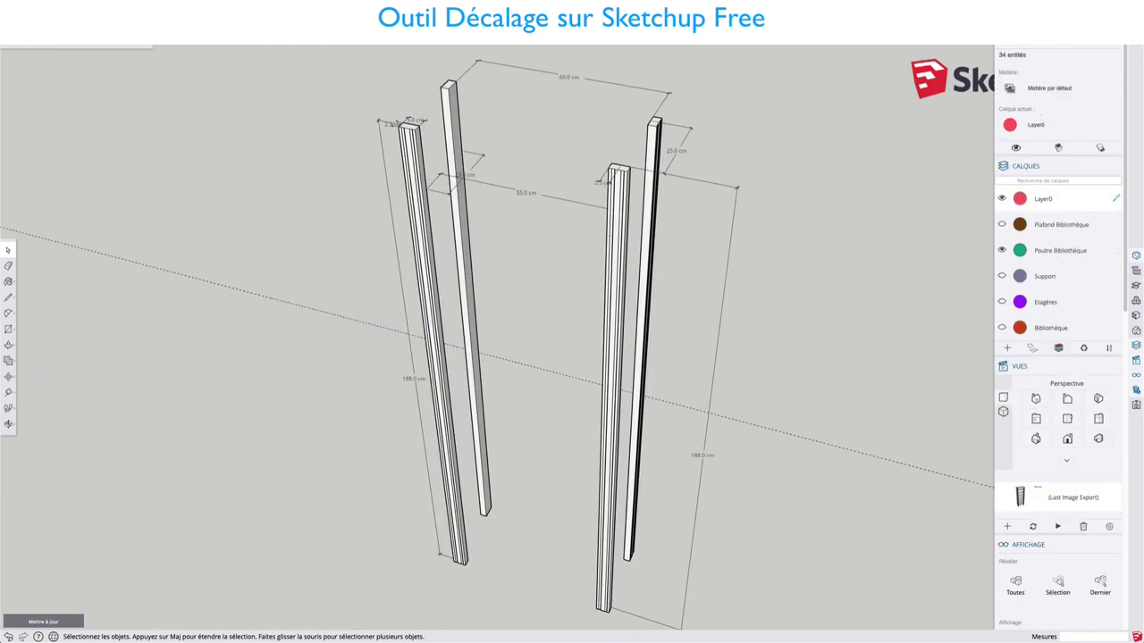
click(347, 352)
middle_drag(451, 211, 415, 209)
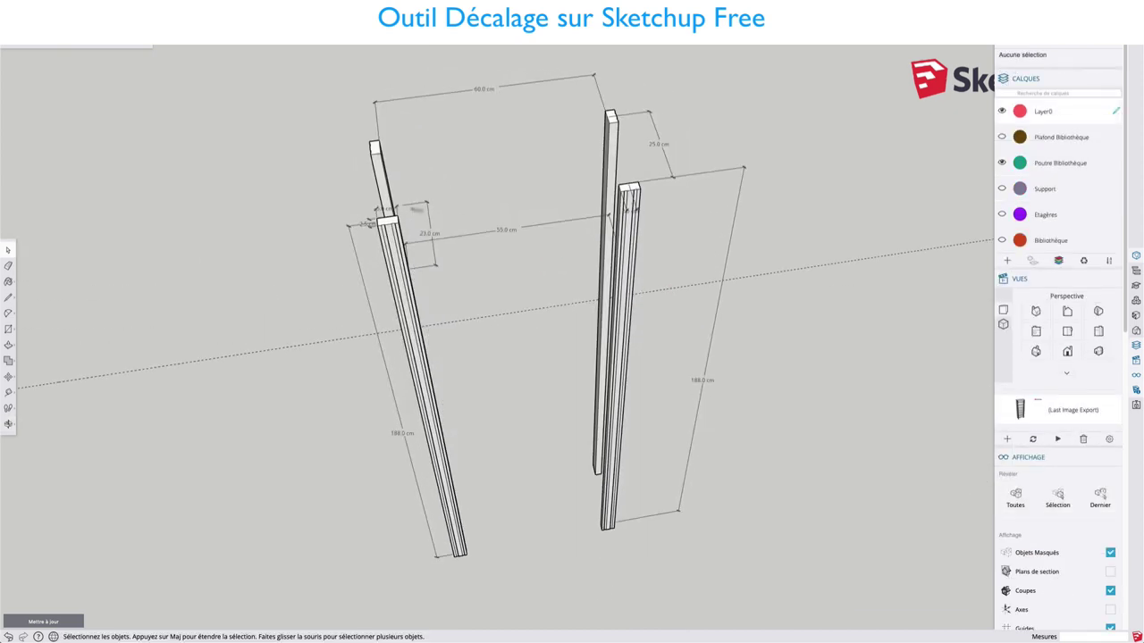
scroll(418, 210, up, 3)
scroll(402, 246, up, 3)
scroll(399, 244, down, 3)
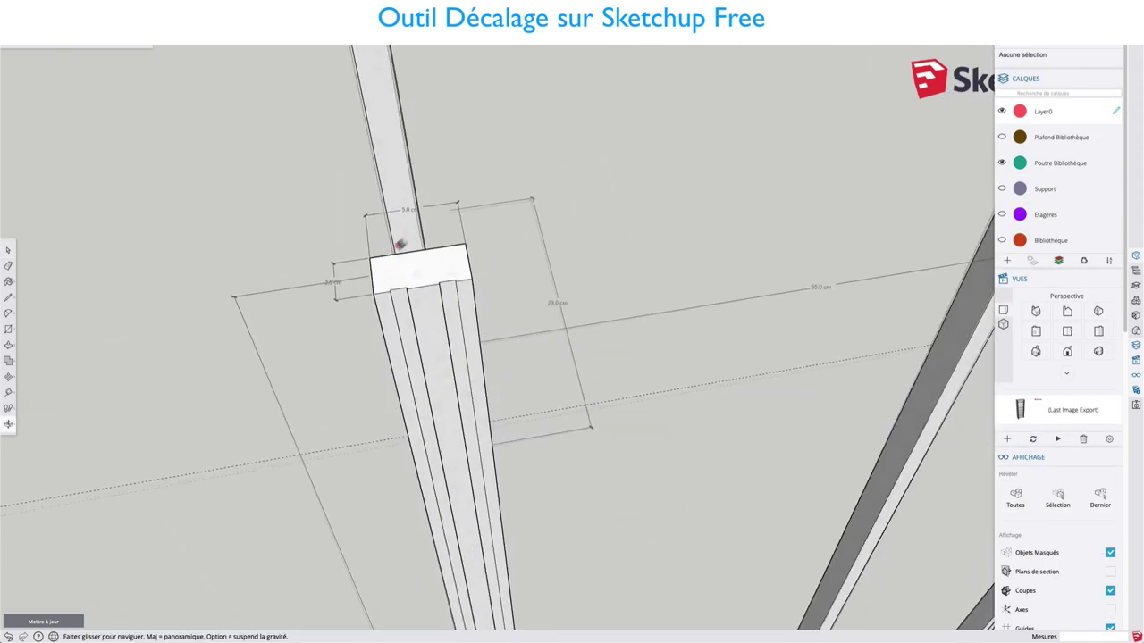
Step: Orbit around the four posts and start a rectangle on the ground to their right
middle_drag(400, 244, 434, 210)
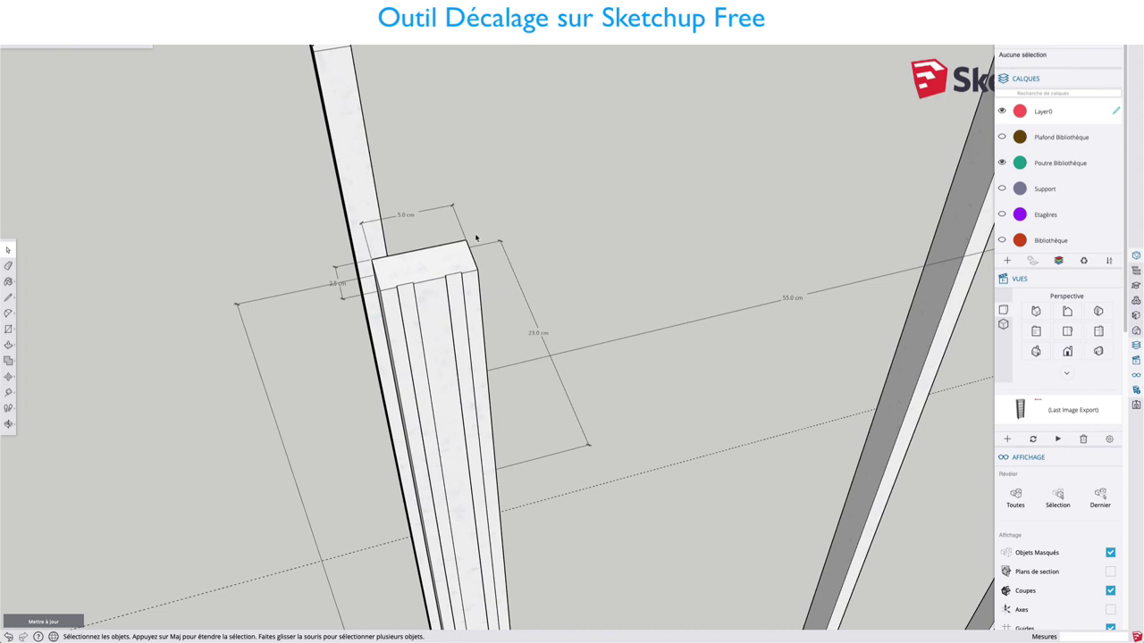
scroll(447, 277, down, 3)
scroll(503, 268, down, 2)
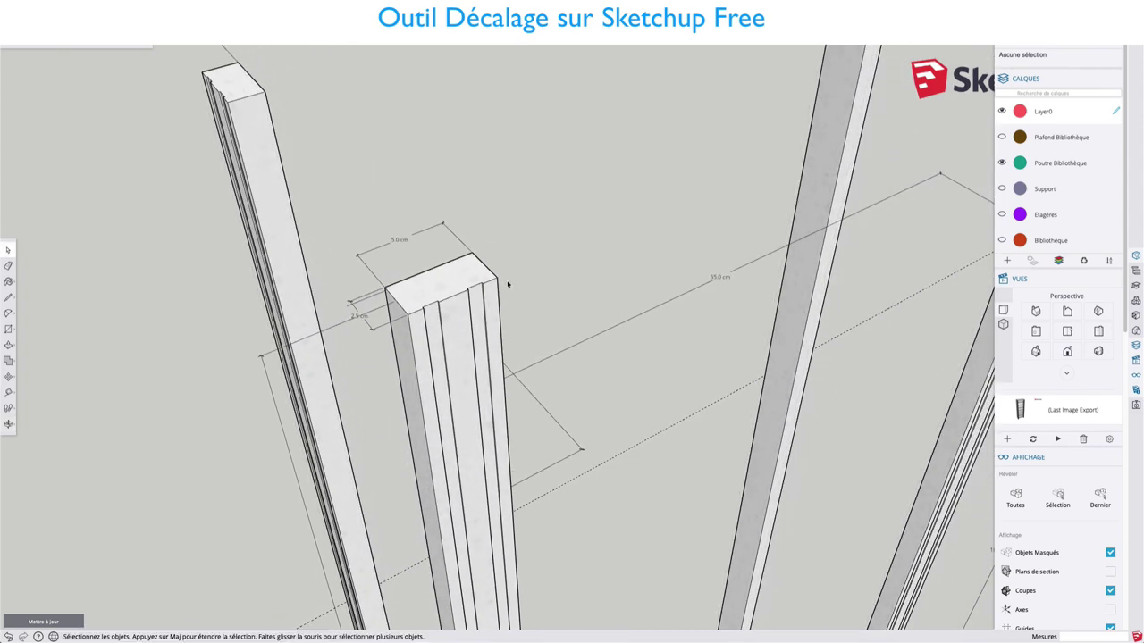
scroll(506, 283, down, 2)
mouse_move(486, 339)
middle_down()
mouse_move(408, 316)
mouse_move(345, 327)
middle_up()
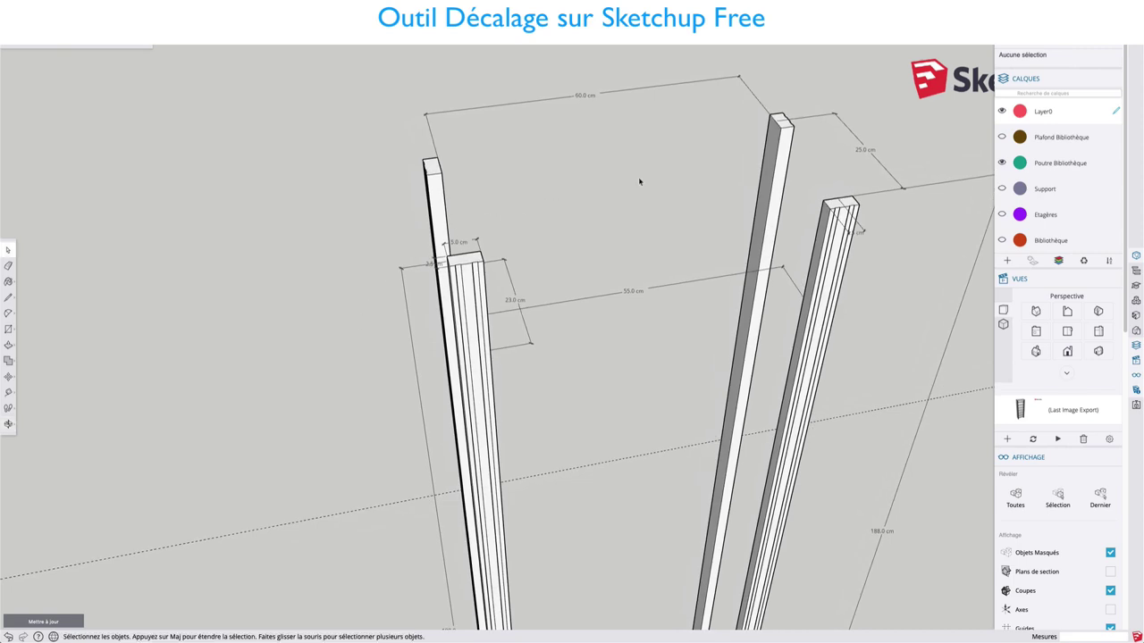
mouse_move(639, 181)
middle_down()
mouse_move(378, 197)
mouse_move(541, 179)
middle_up()
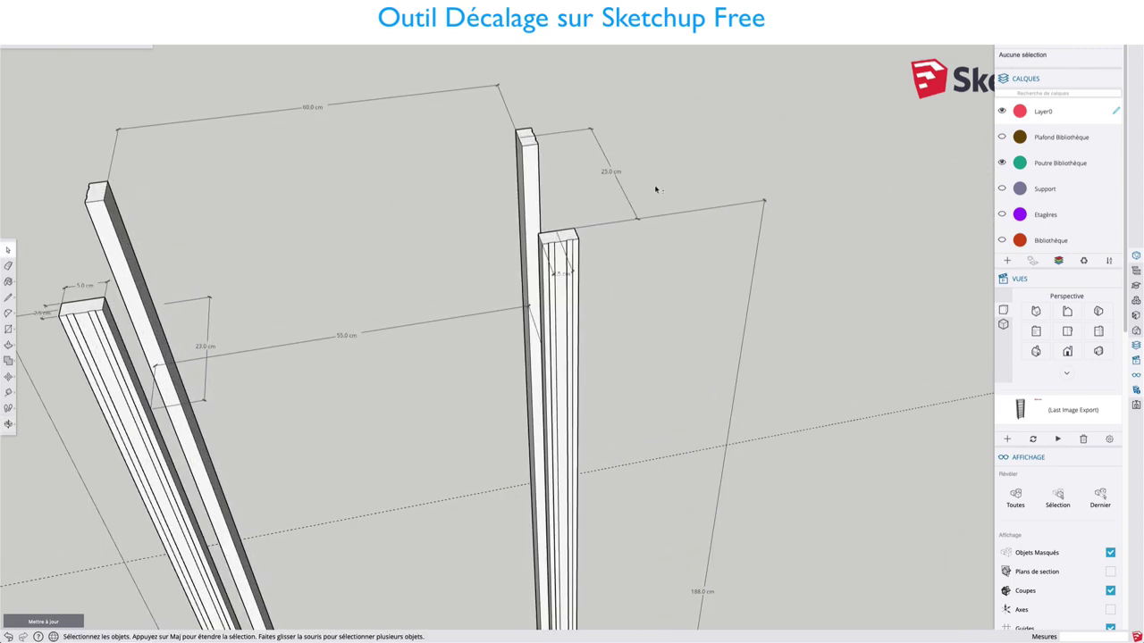
mouse_move(655, 189)
middle_down()
mouse_move(383, 235)
mouse_move(620, 222)
mouse_move(671, 205)
middle_up()
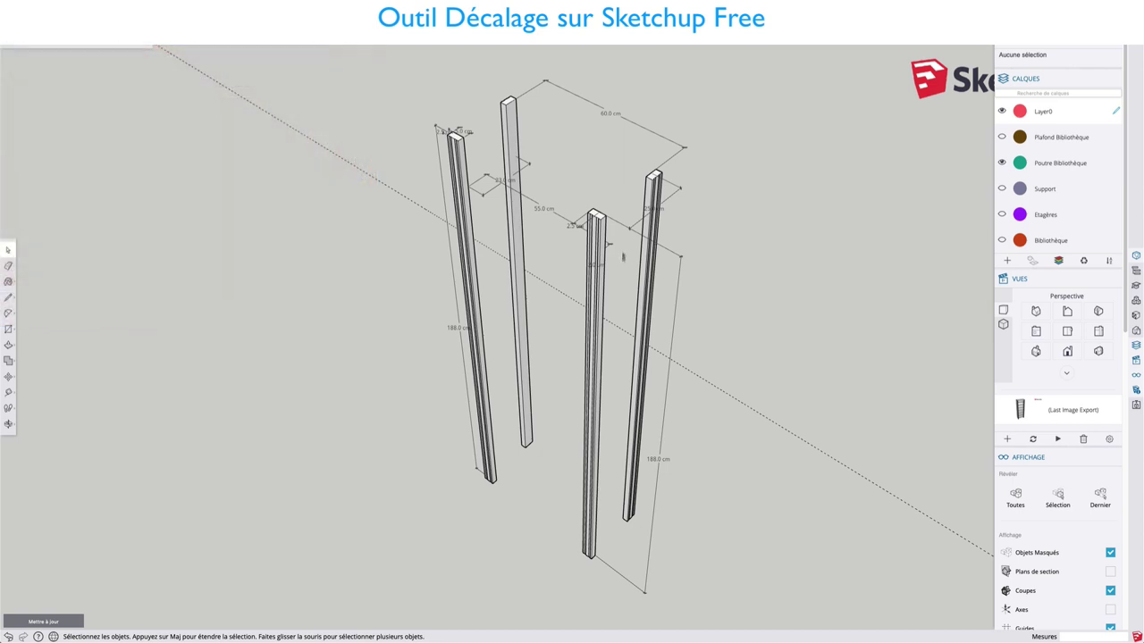
mouse_move(807, 256)
middle_down()
mouse_move(592, 247)
mouse_move(626, 278)
middle_up()
key(r)
click(658, 261)
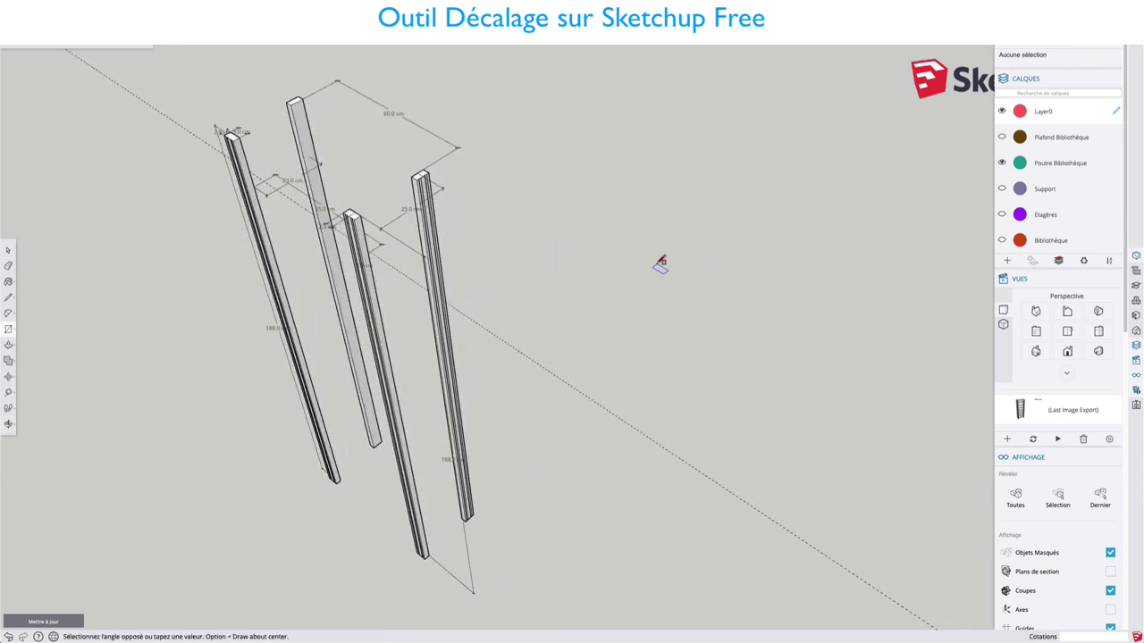
Step: Finish the rectangle, pull it up into a tall box, and inset its front face by 4 cm
click(702, 273)
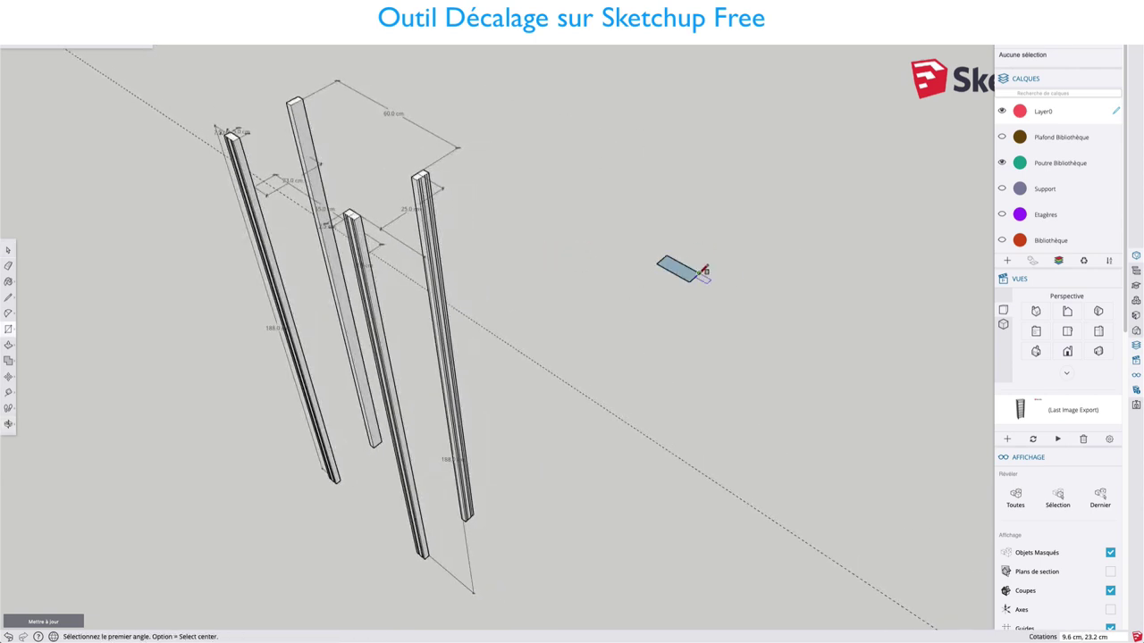
key(p)
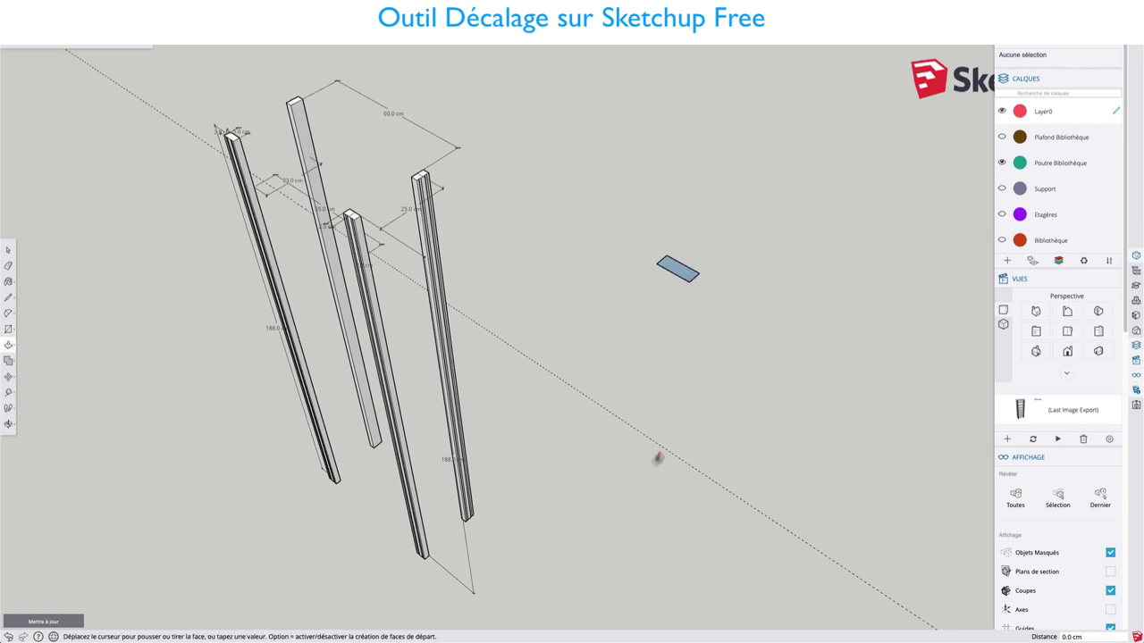
drag(689, 275, 645, 609)
mouse_move(621, 501)
middle_down()
mouse_move(676, 447)
mouse_move(842, 396)
mouse_move(743, 424)
mouse_move(735, 245)
mouse_move(663, 211)
middle_up()
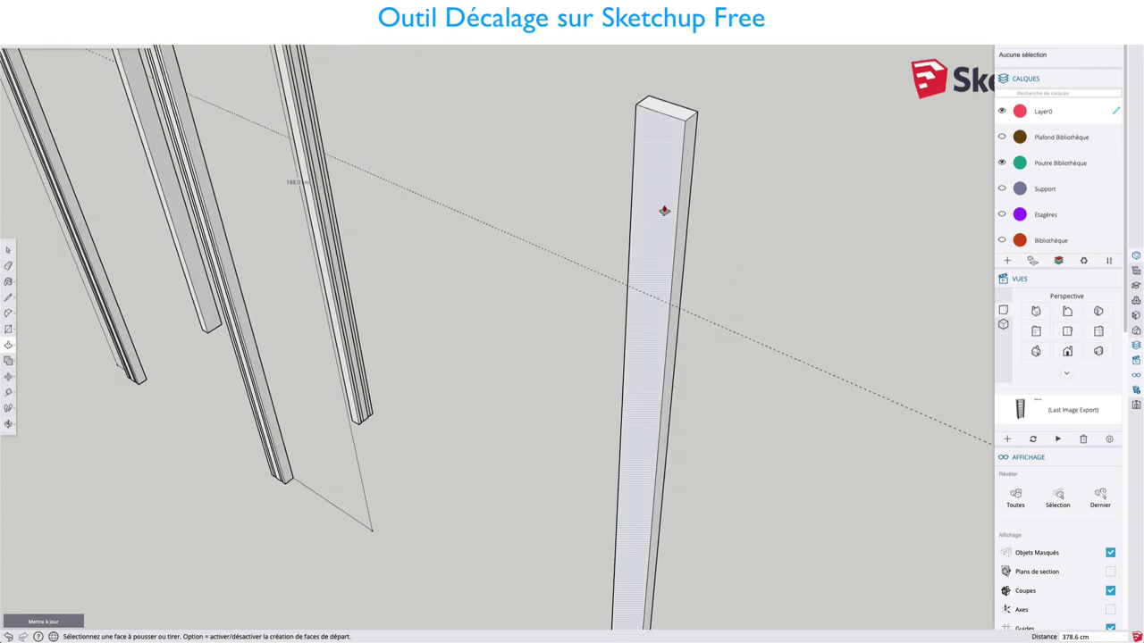
key(f)
click(643, 200)
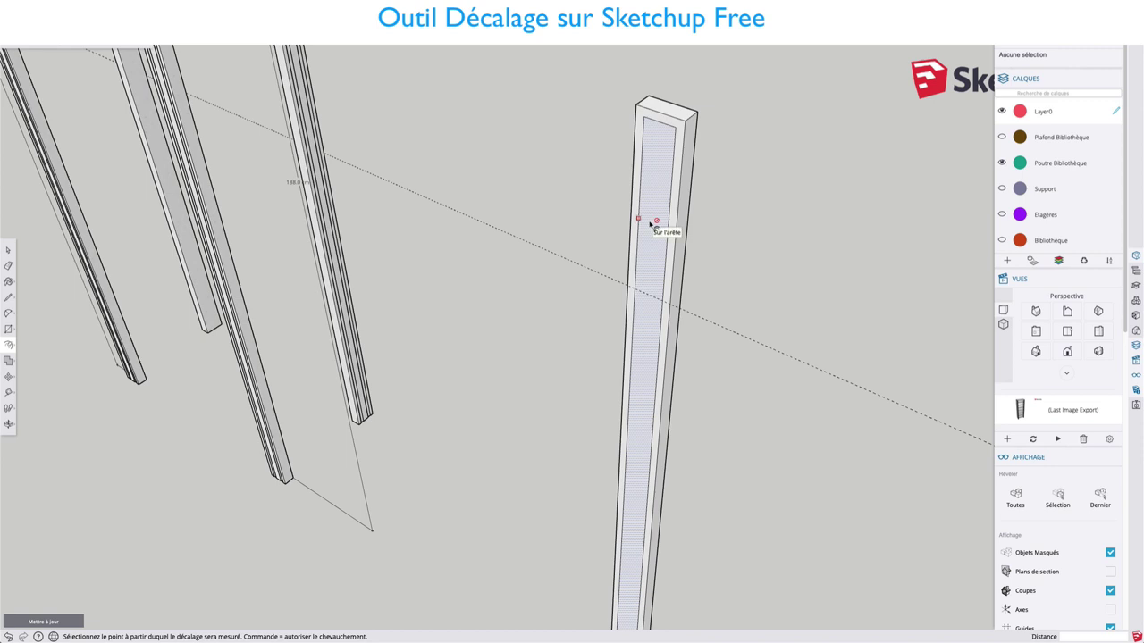
Step: Add a second inset outline and extend four vertical lines from the inset corners to the top edge
double_click(650, 223)
scroll(651, 113, up, 3)
scroll(651, 120, up, 3)
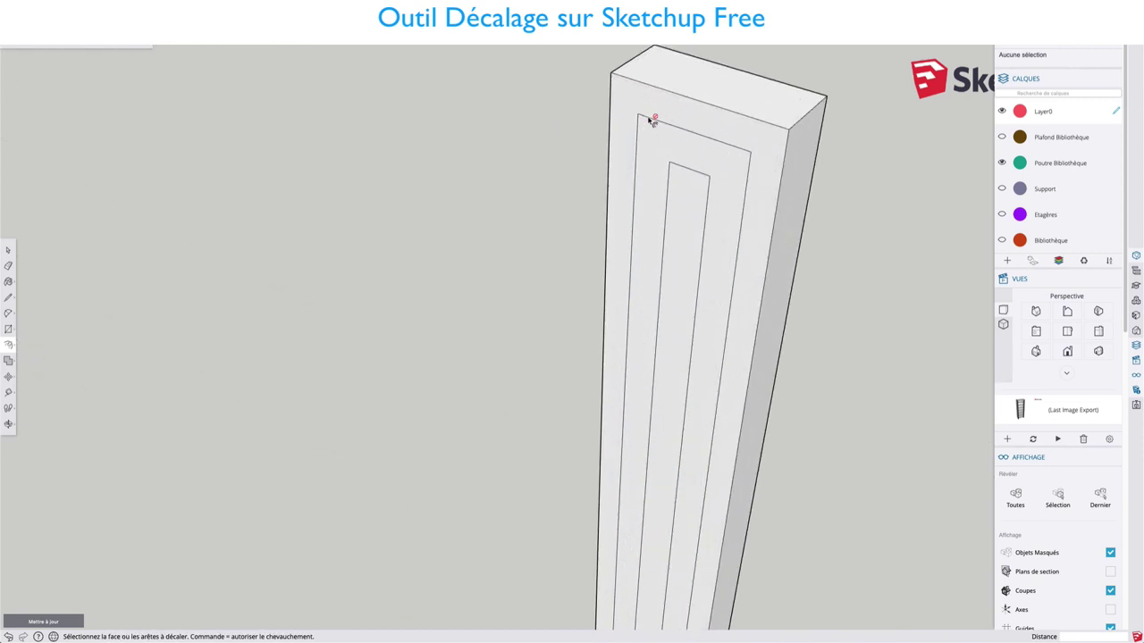
key(l)
click(635, 114)
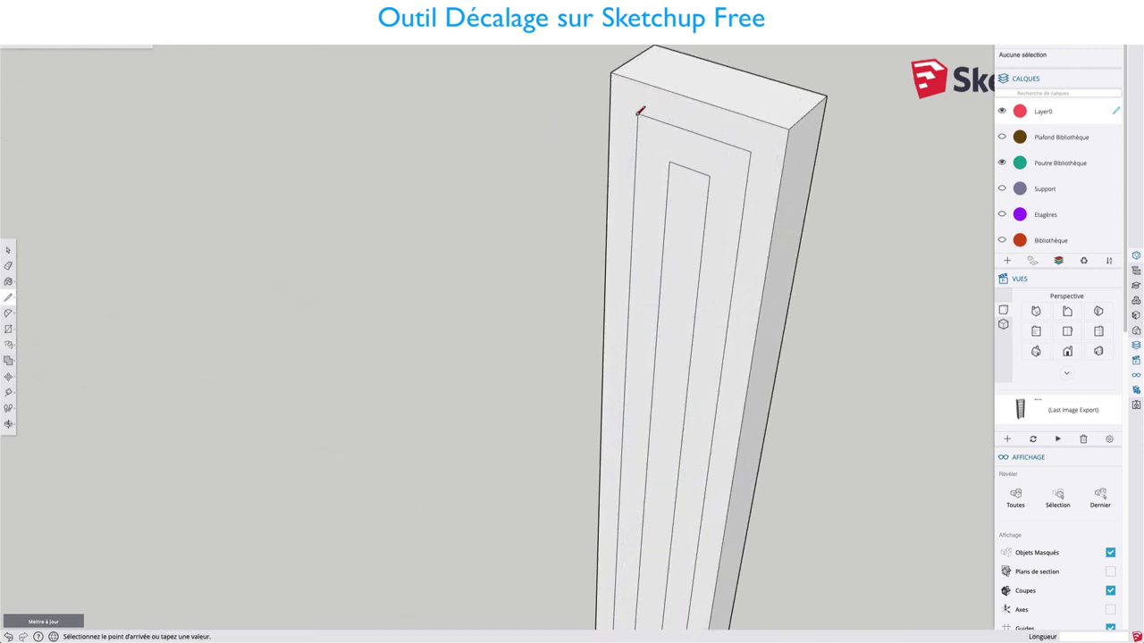
click(640, 80)
click(750, 150)
click(756, 117)
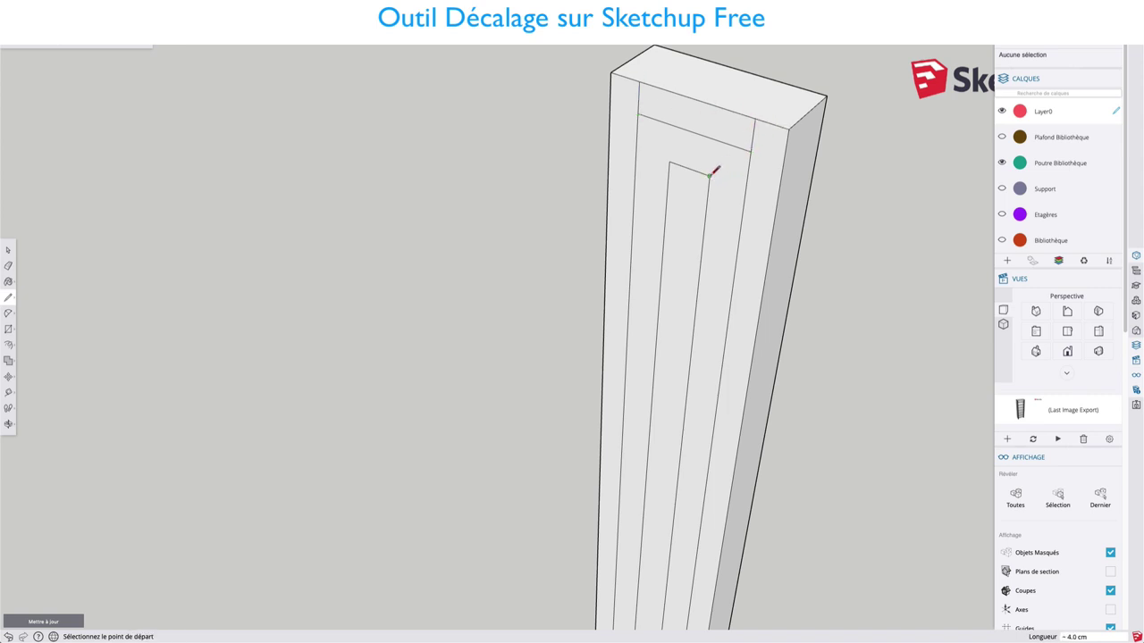
click(708, 175)
click(717, 106)
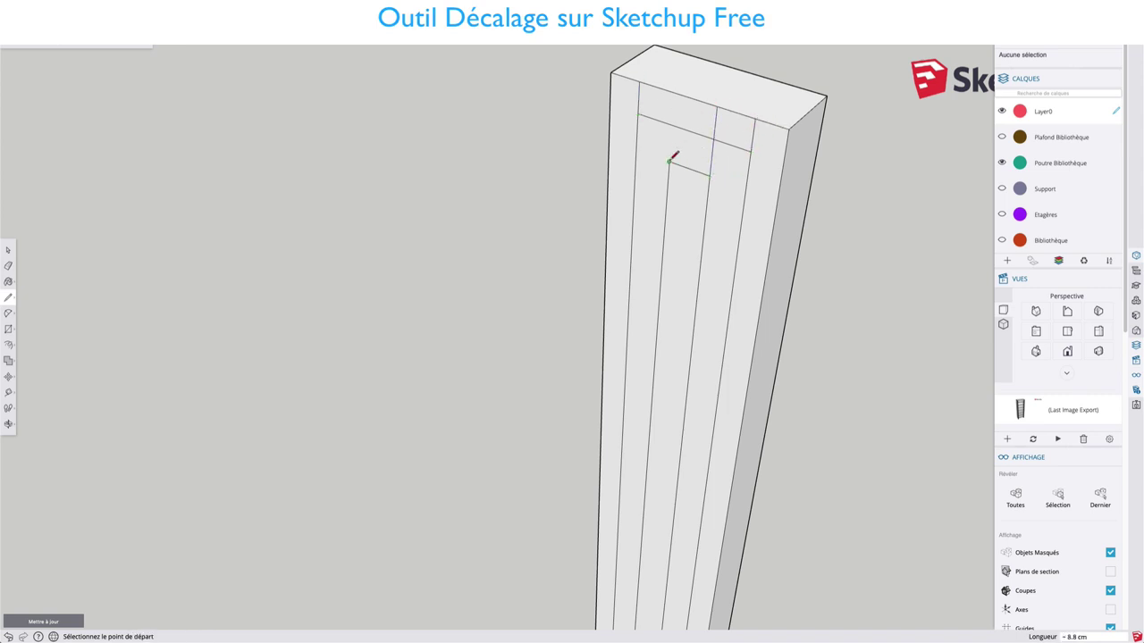
click(669, 162)
click(675, 92)
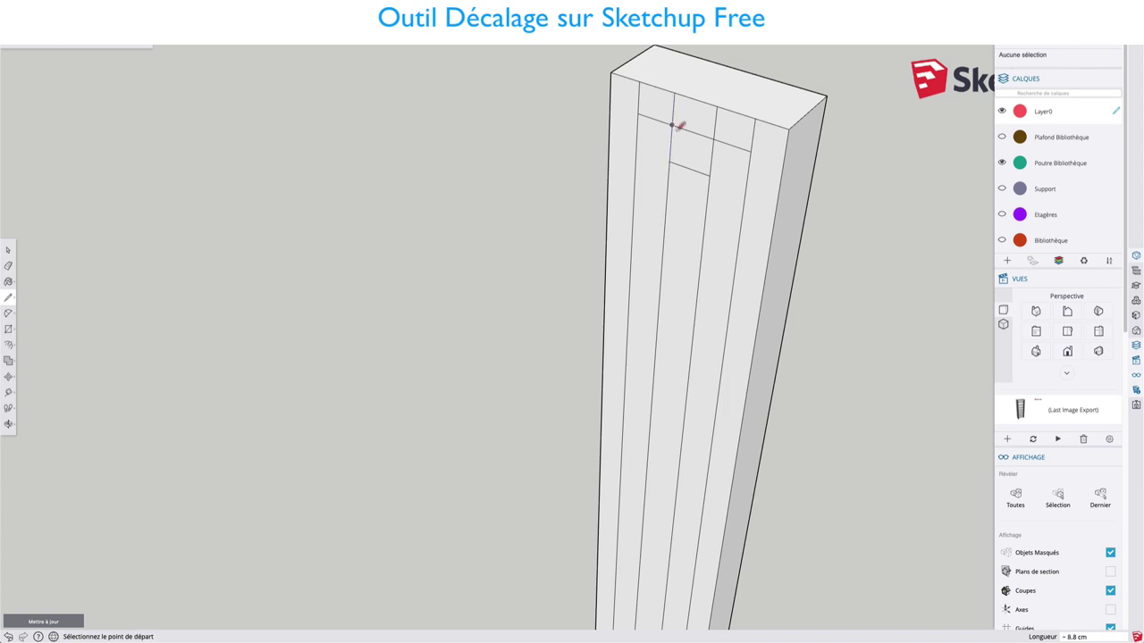
Step: Erase the three leftover short edges near the post's top
key(e)
click(661, 121)
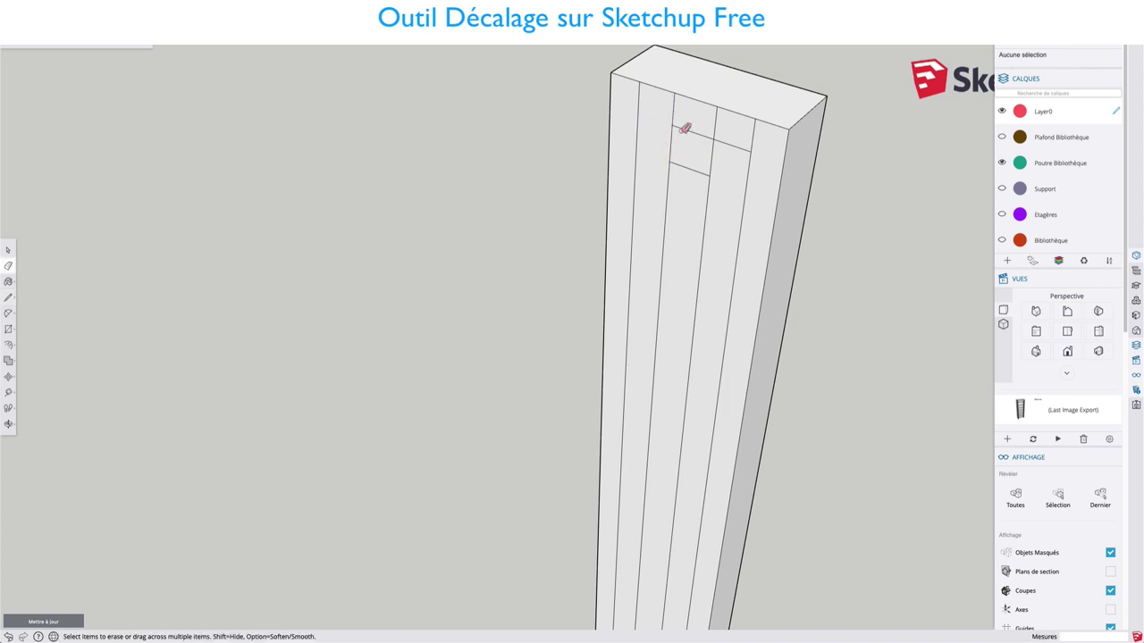
click(698, 142)
click(692, 159)
scroll(689, 179, down, 3)
scroll(689, 178, down, 3)
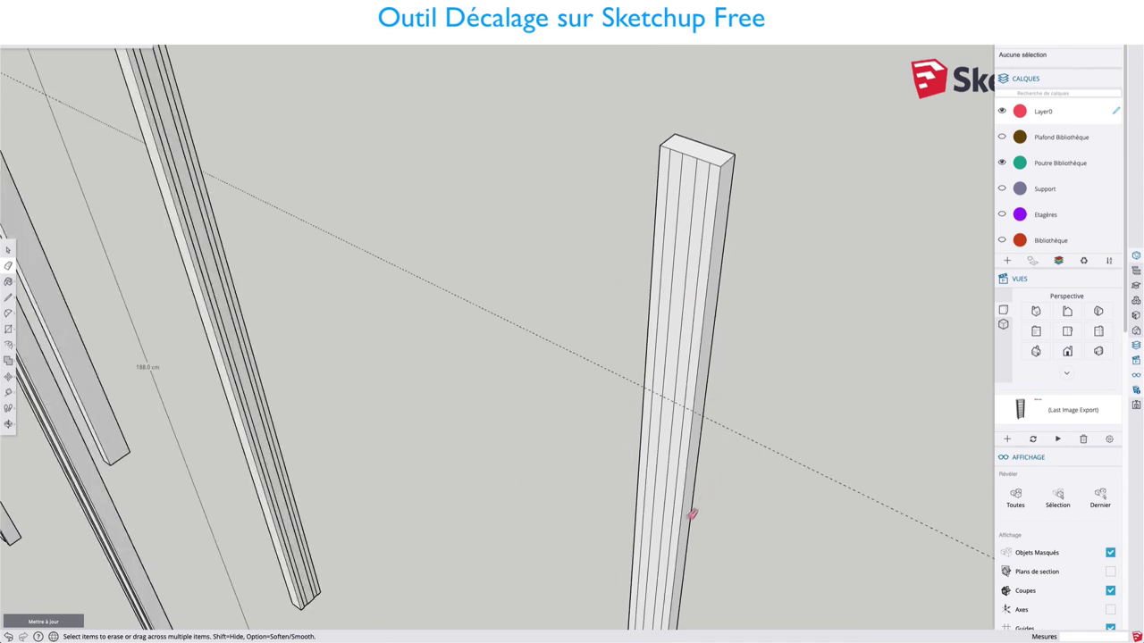
middle_drag(689, 516, 677, 197)
scroll(666, 381, up, 3)
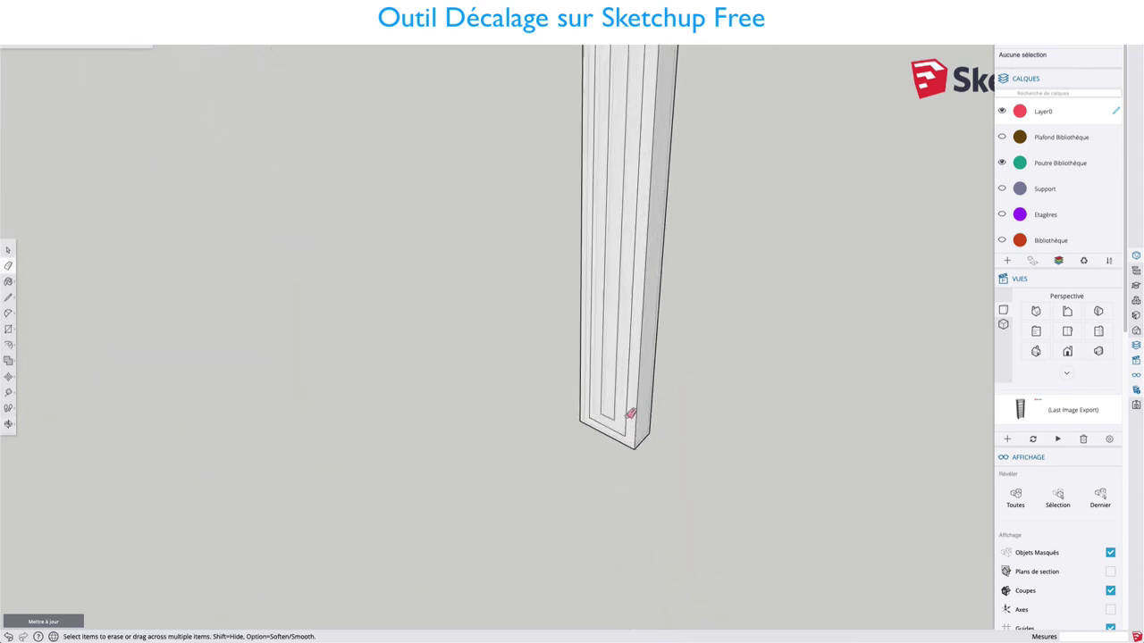
scroll(631, 408, up, 3)
Step: Extend the vertical lines down to the post's bottom edge and erase the leftover short edges there
key(l)
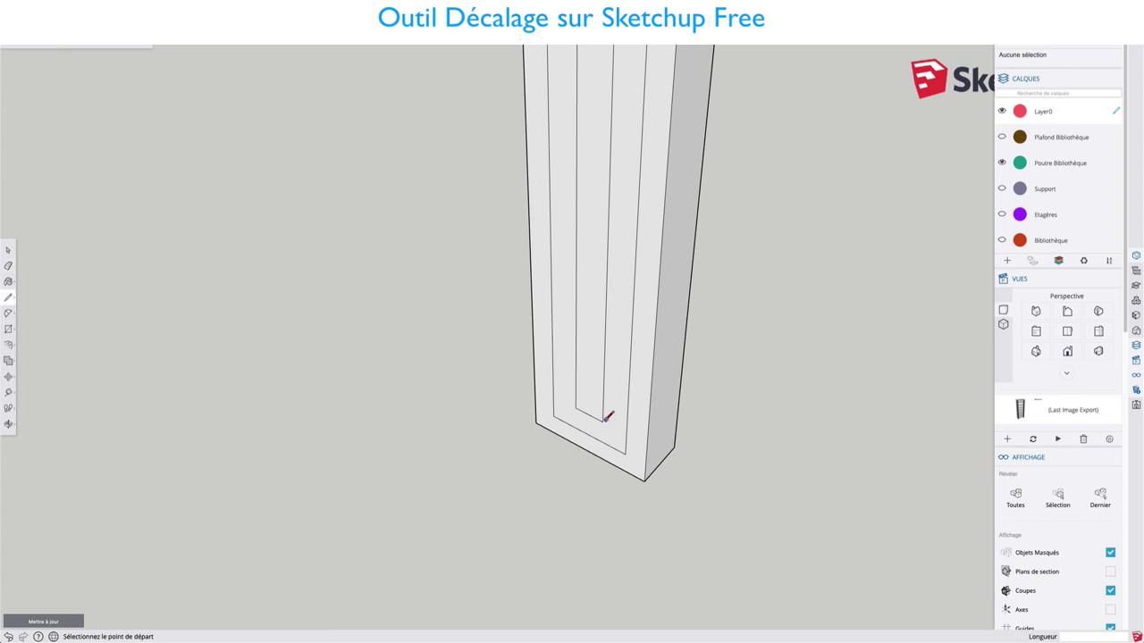
click(604, 417)
click(601, 451)
click(554, 418)
click(602, 438)
click(625, 453)
click(623, 469)
key(e)
drag(592, 406, 557, 415)
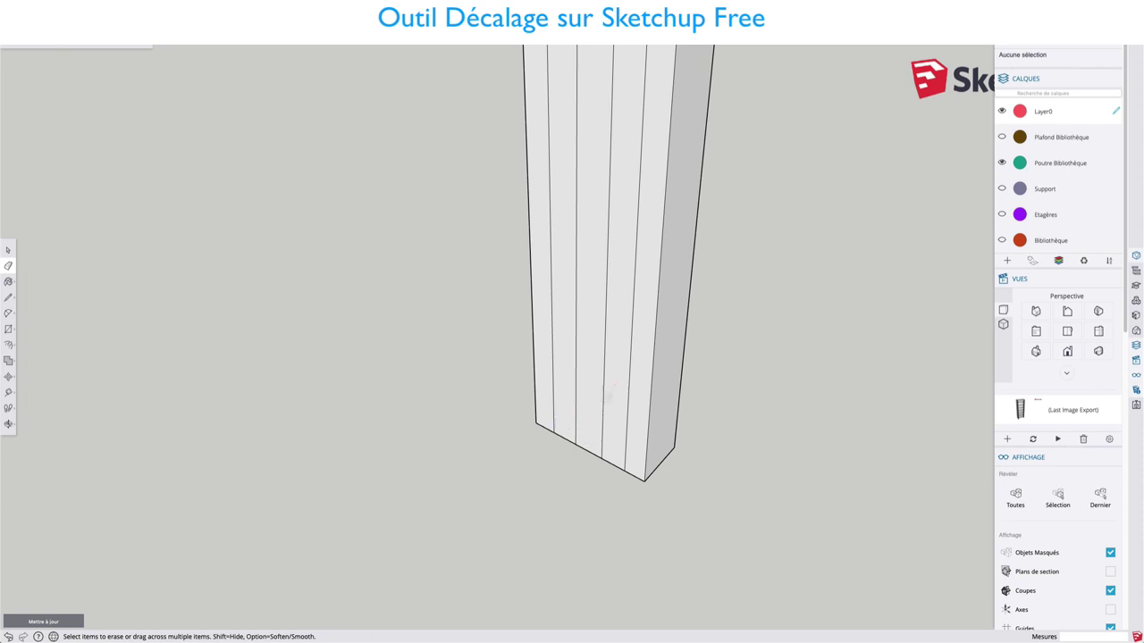
Step: Push the narrow strips on the post's front 0.5 cm inward, then zoom out to centre the post
key(p)
click(567, 414)
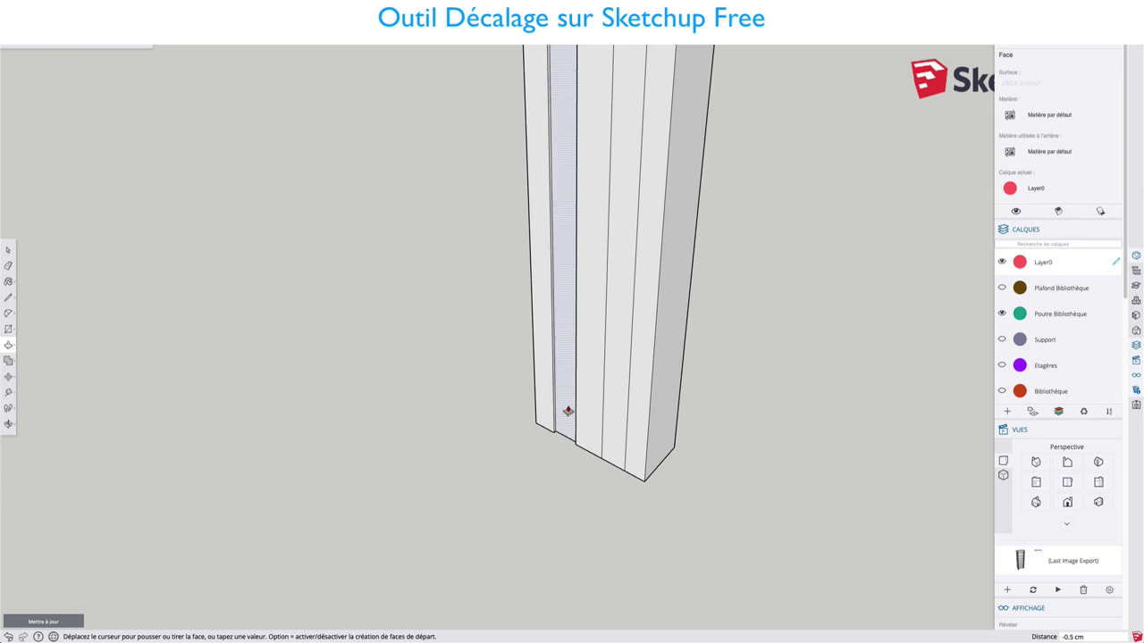
click(567, 412)
click(612, 428)
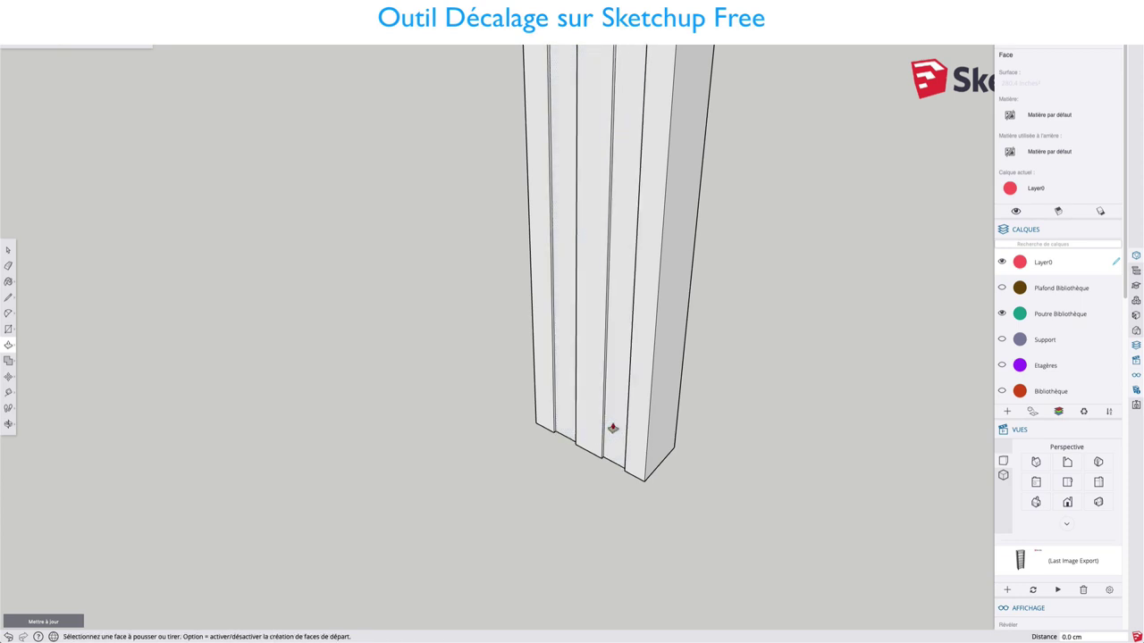
scroll(612, 428, down, 2)
scroll(607, 375, down, 3)
scroll(616, 268, down, 5)
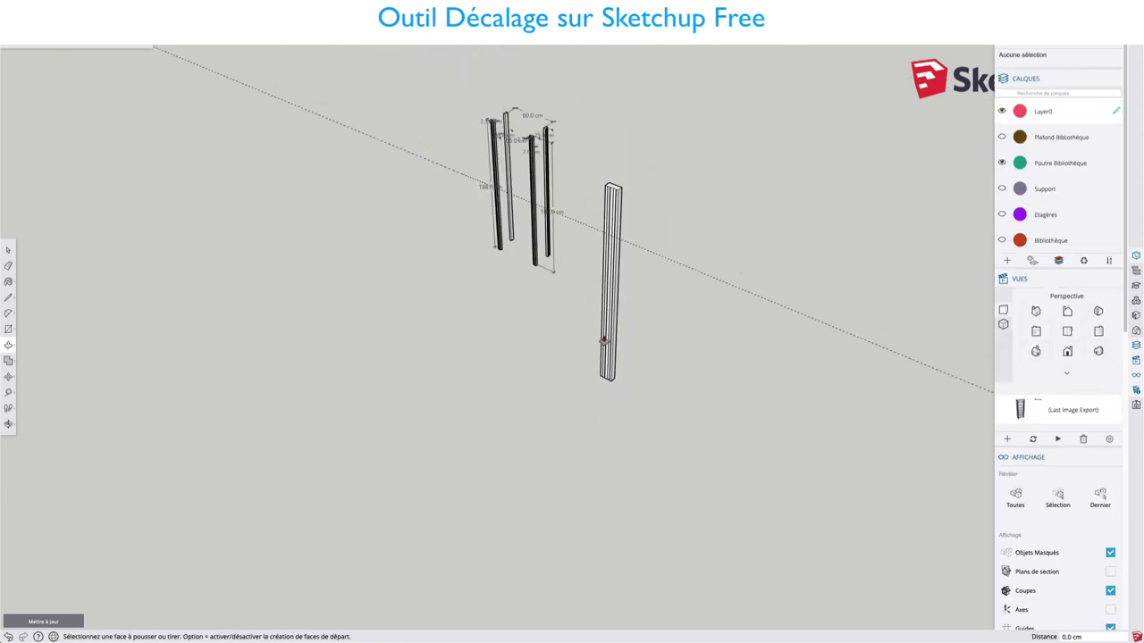
shift+middle_drag(621, 216, 639, 347)
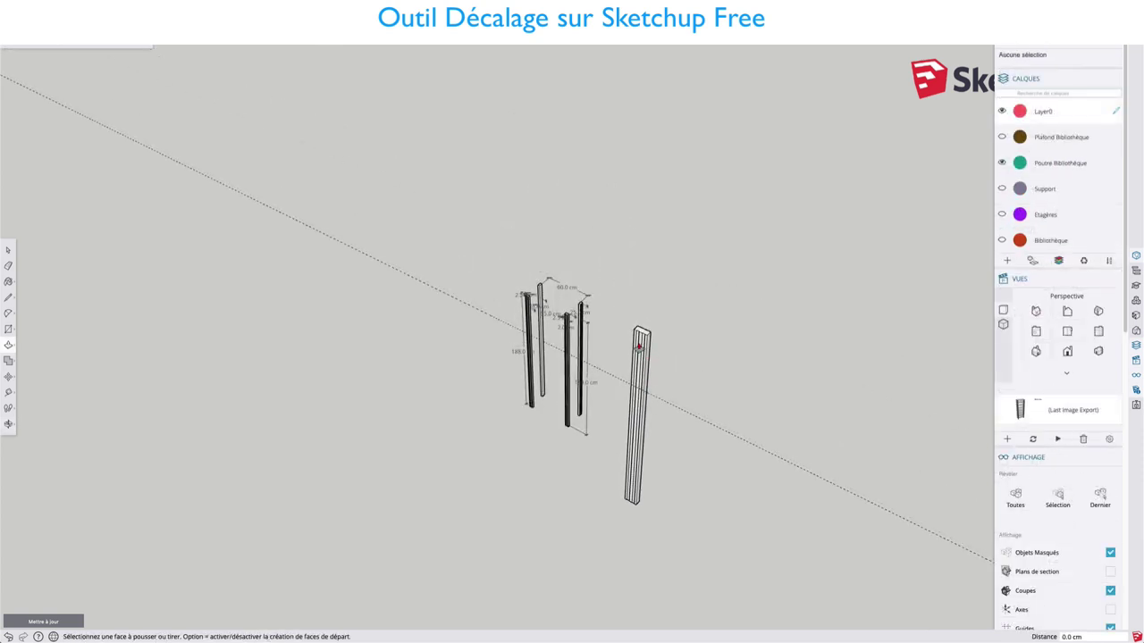
scroll(639, 346, up, 2)
scroll(642, 348, up, 2)
scroll(644, 351, up, 1)
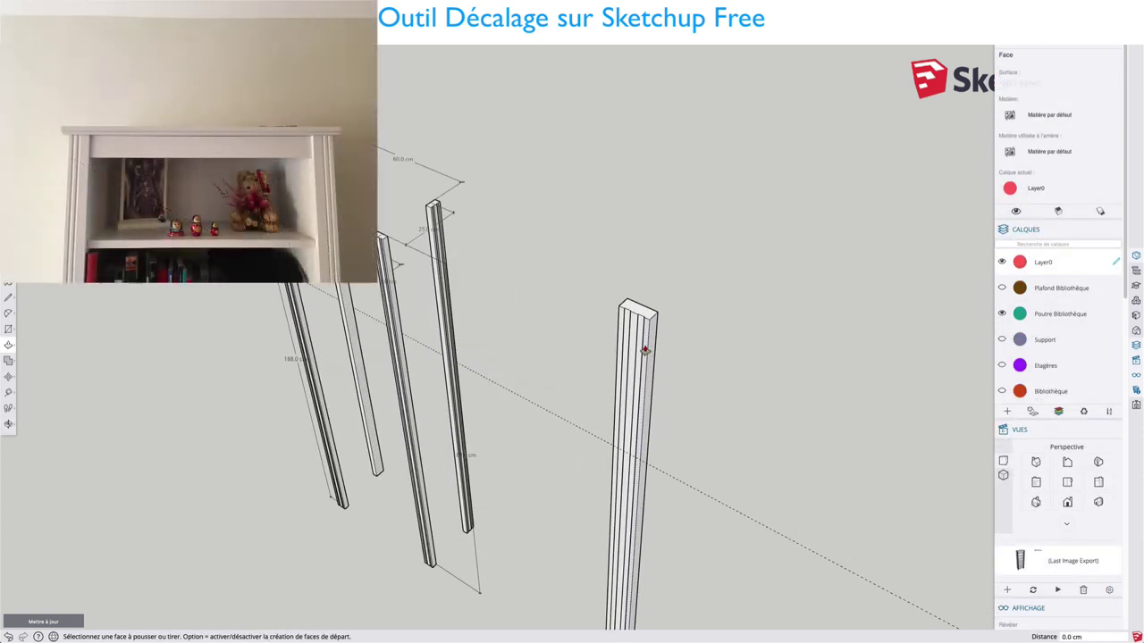
scroll(644, 350, down, 2)
scroll(644, 350, down, 2)
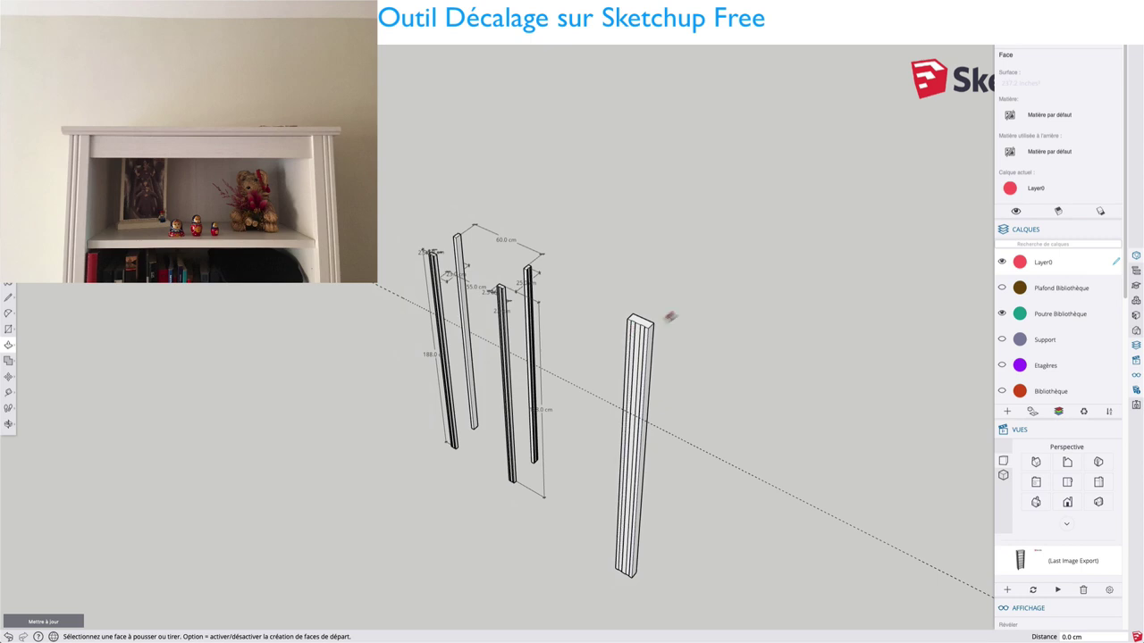
key(space)
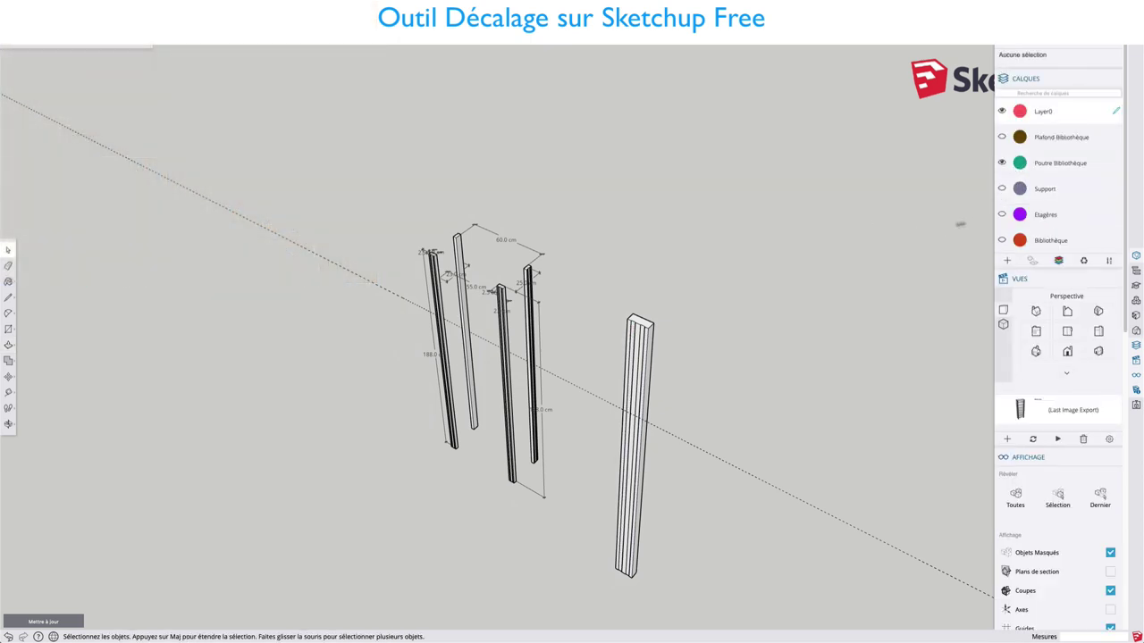
Step: Delete the new right-hand post and show the Etagères, Bibliothèque and Support layers
triple_click(645, 341)
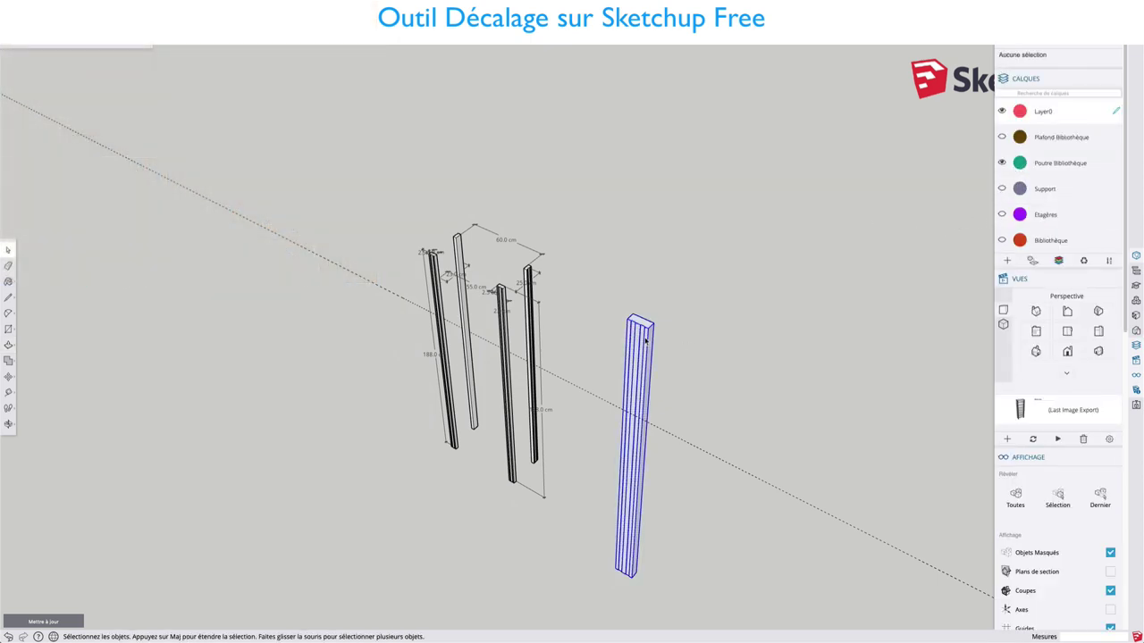
key(Delete)
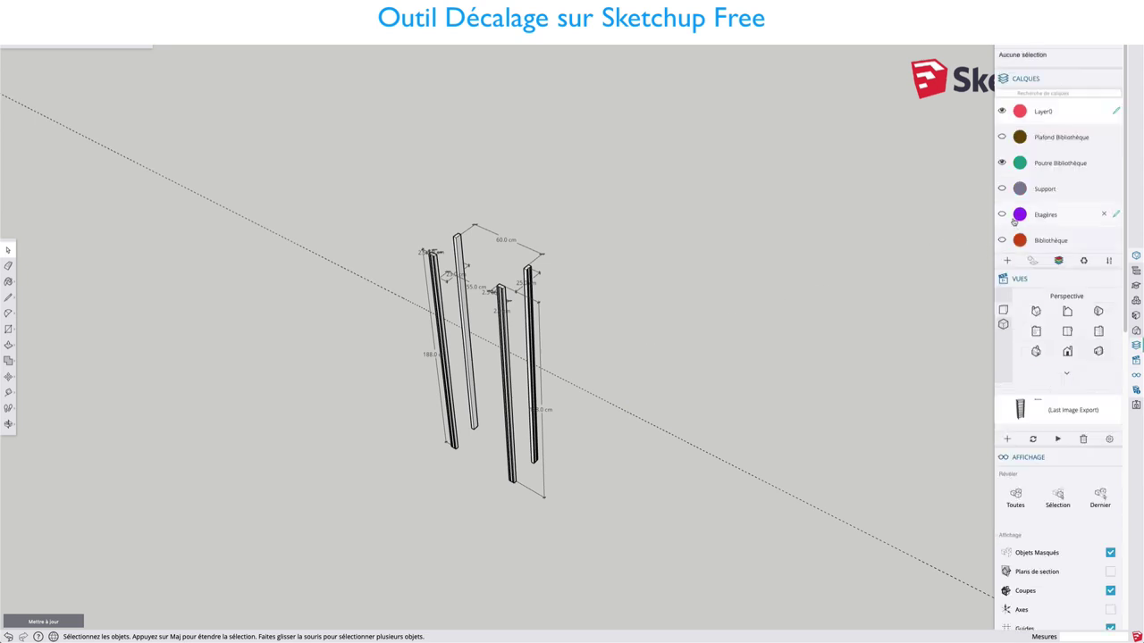
click(1001, 215)
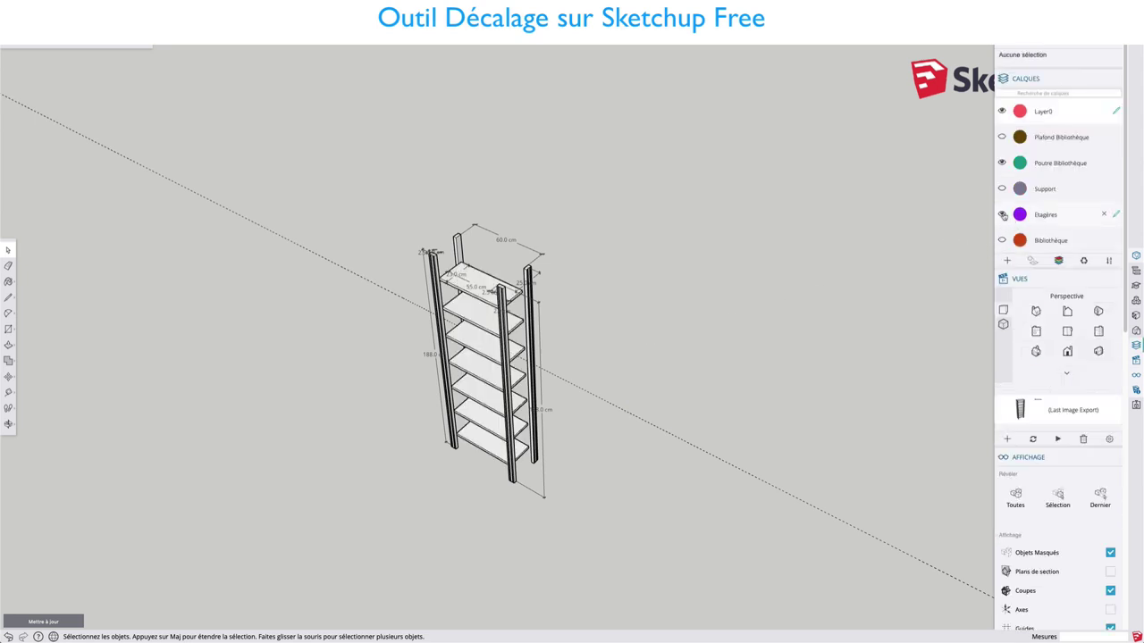
click(1001, 240)
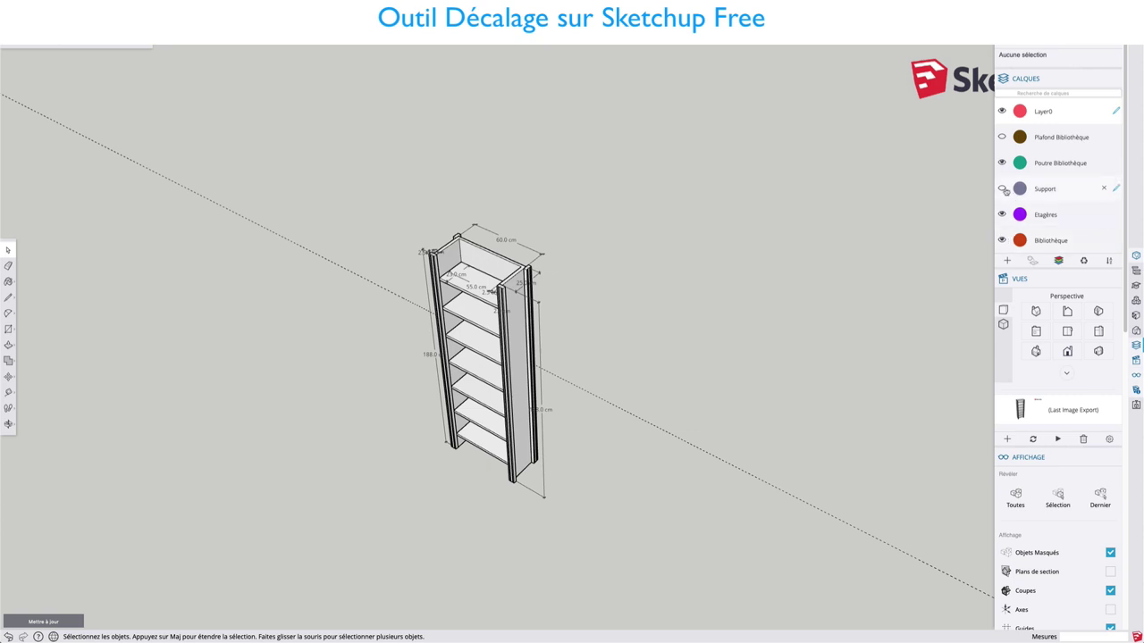
click(1002, 188)
Step: Hide the Bibliothèque, Etagères and Poutre Bibliothèque layers, leaving only Support visible
scroll(411, 264, up, 3)
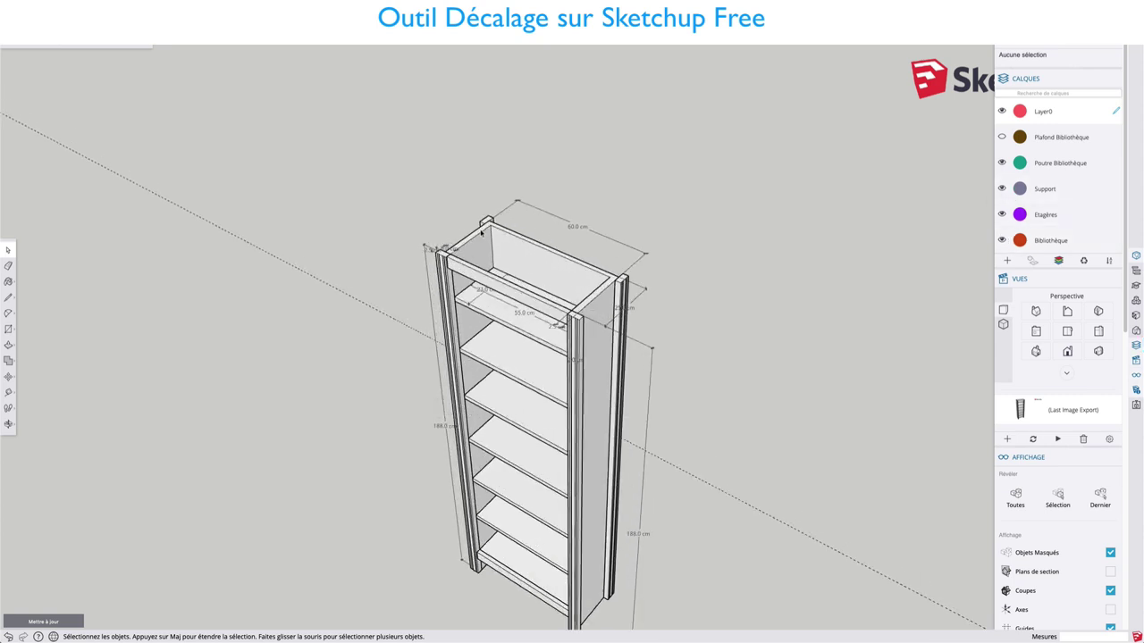
scroll(411, 263, up, 3)
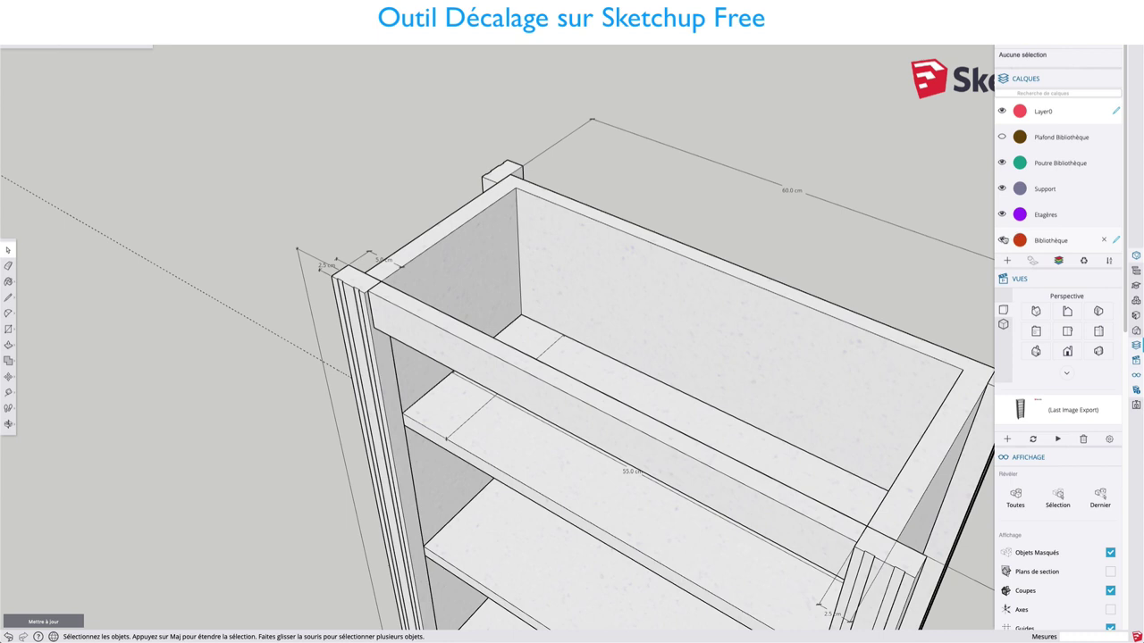
click(1001, 241)
click(1003, 215)
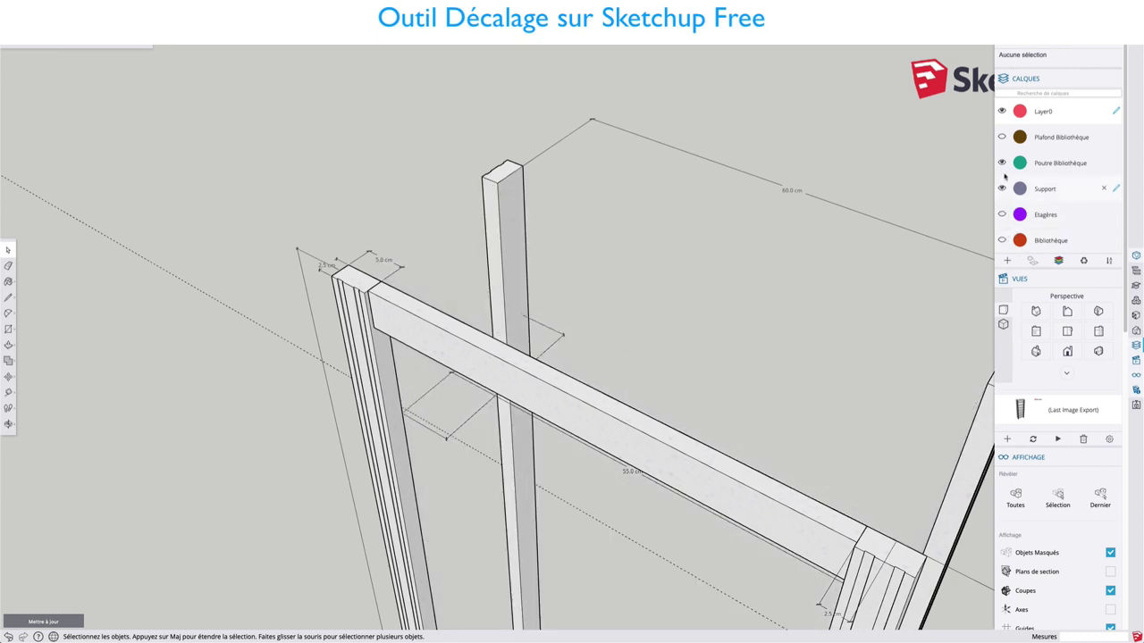
click(1003, 164)
Step: Orbit the view so the bottom Support beam runs diagonally across the screen
key(o)
mouse_move(643, 327)
mouse_down()
mouse_move(582, 332)
mouse_move(860, 361)
mouse_up()
drag(421, 486, 733, 460)
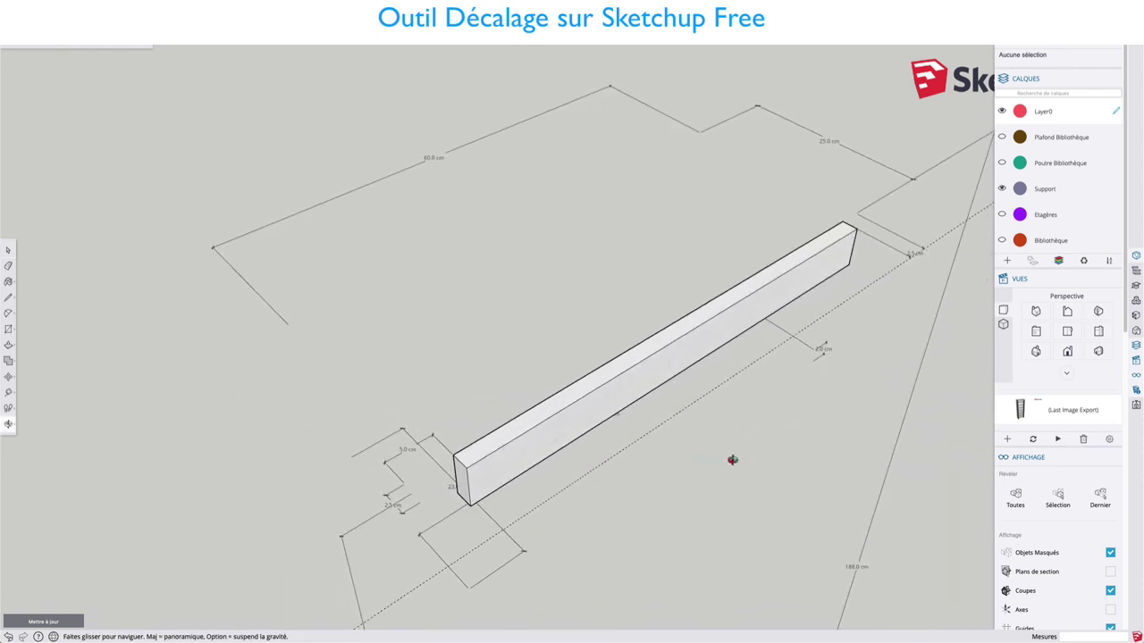
key(space)
scroll(505, 491, up, 5)
scroll(503, 477, down, 5)
mouse_move(503, 477)
middle_down()
mouse_move(493, 459)
mouse_move(510, 457)
middle_up()
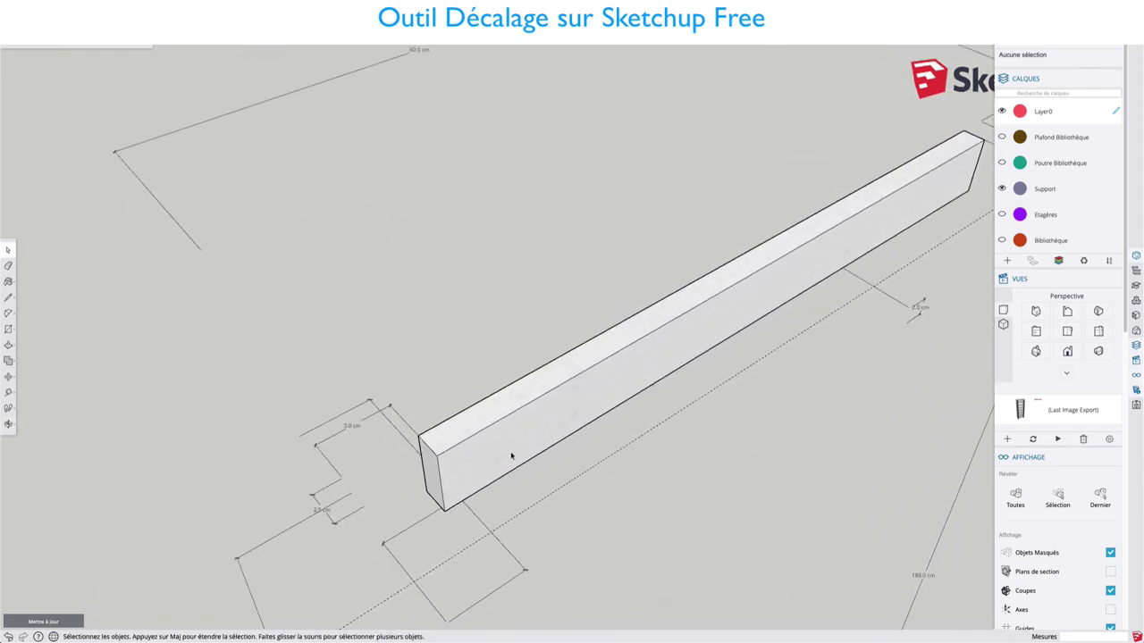
Step: Measure the beam's length along its bottom and top edges with the Tape Measure
key(t)
click(436, 455)
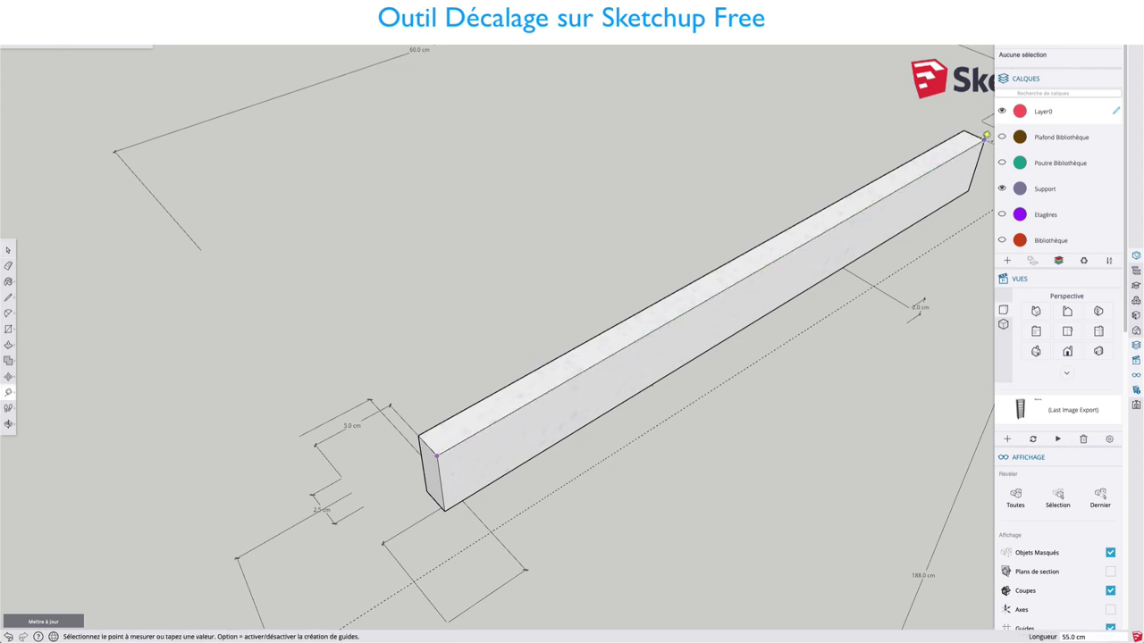
click(985, 134)
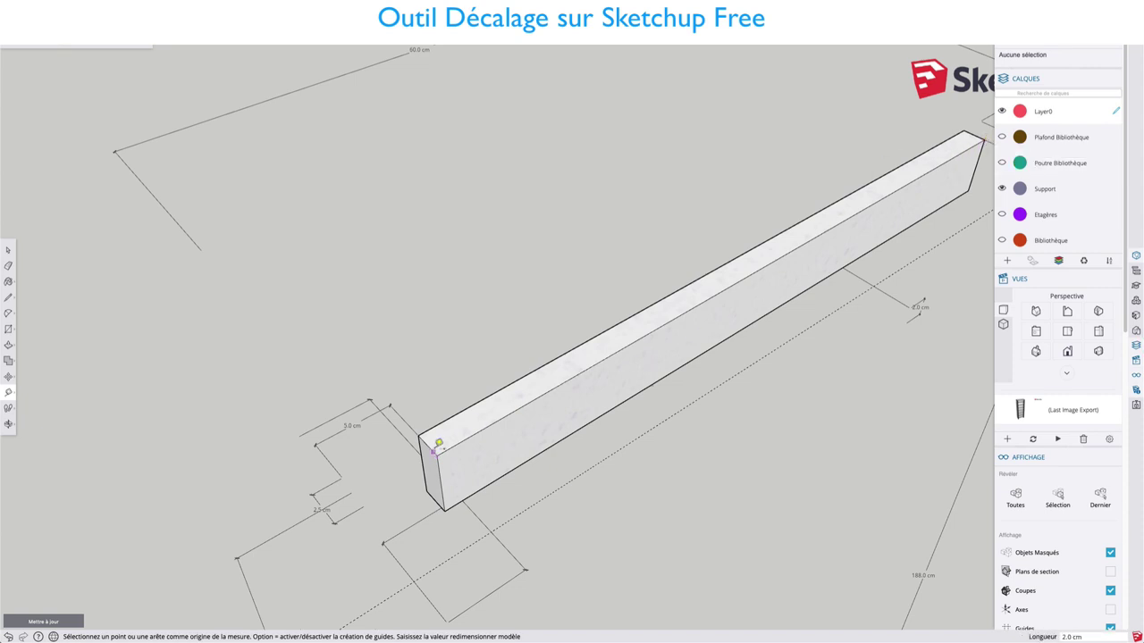
click(418, 435)
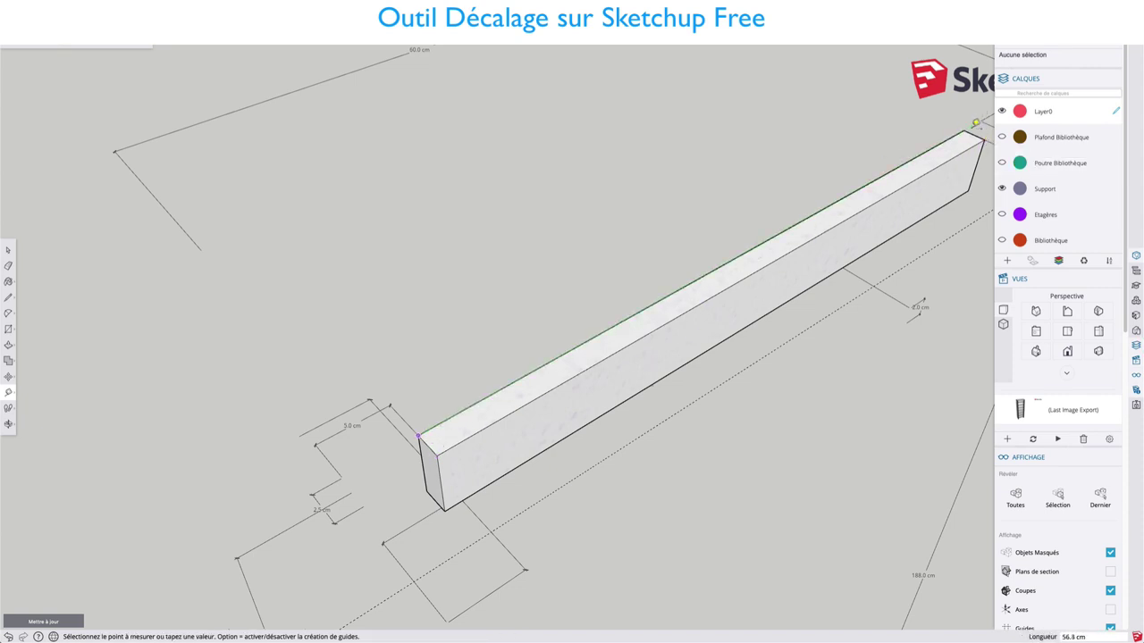
click(967, 124)
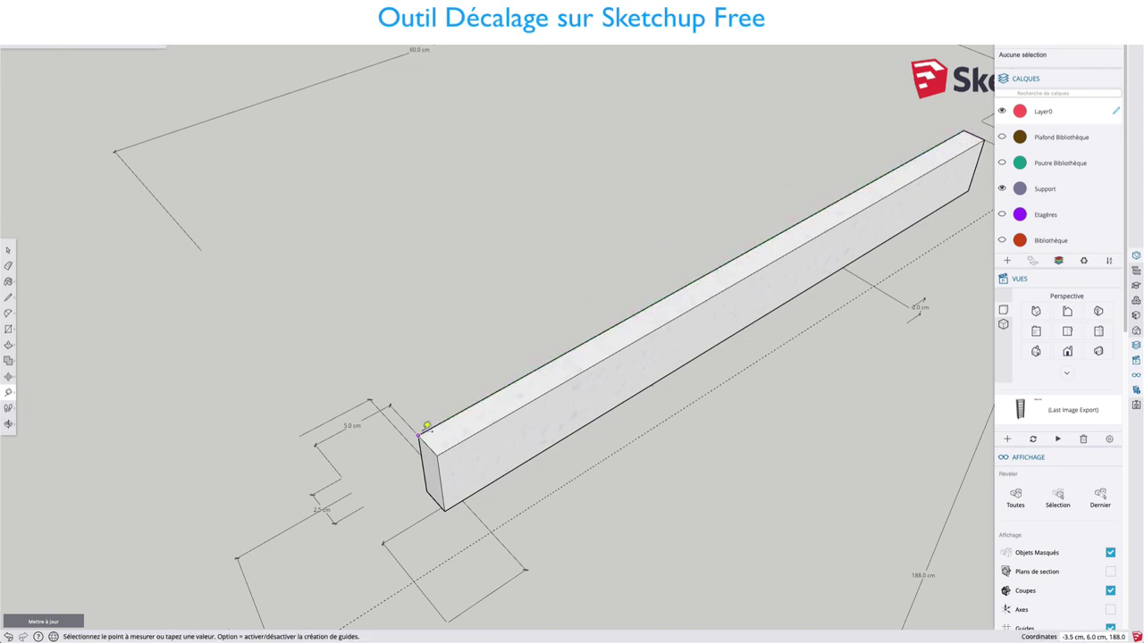
click(962, 127)
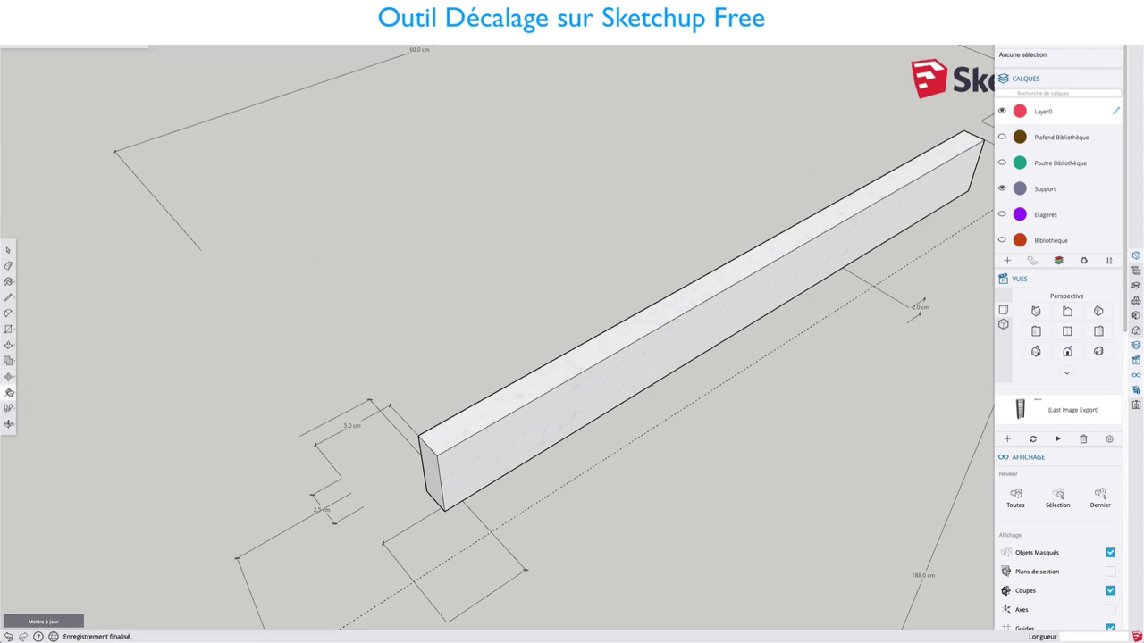
click(11, 393)
Step: Add a 55.0 cm length dimension along the beam's top edge and reposition it beside the beam
click(45, 365)
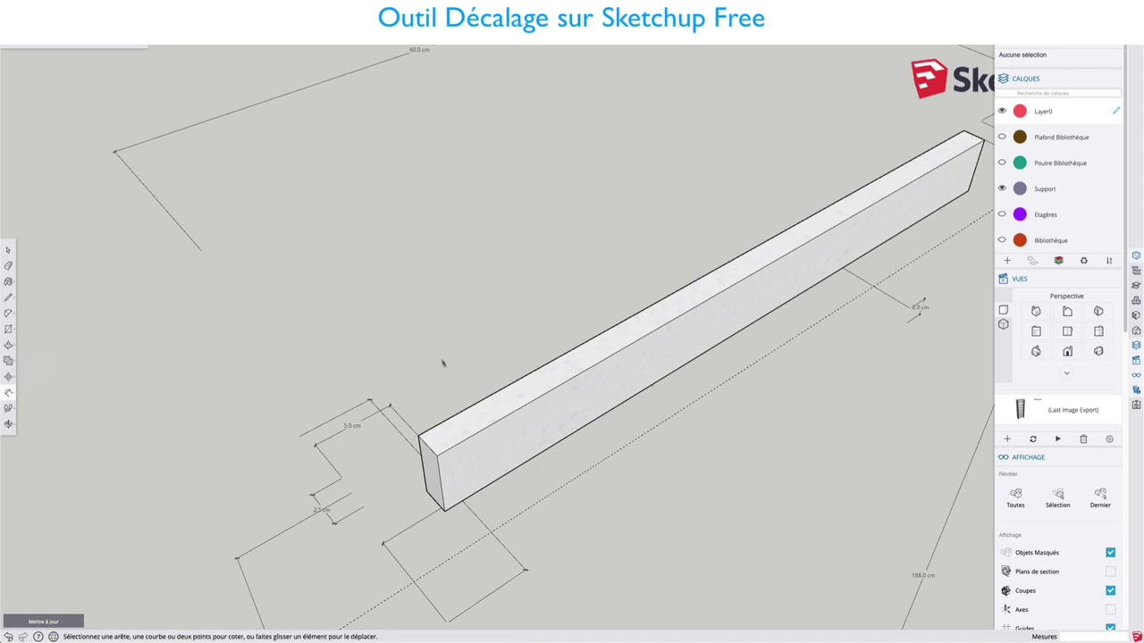
click(419, 435)
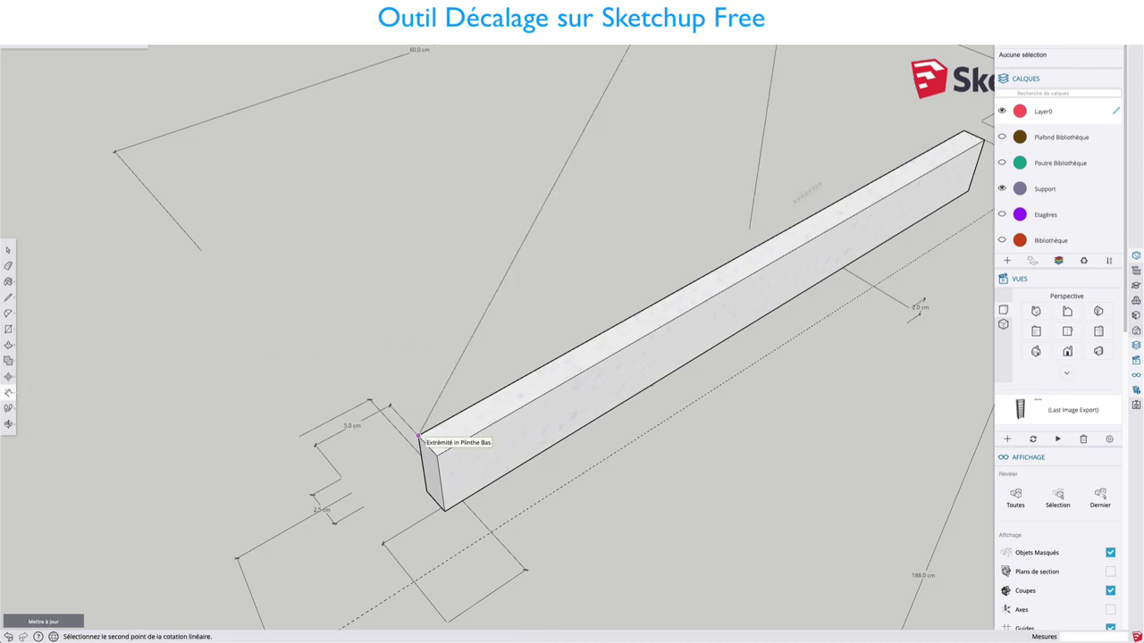
click(964, 132)
click(891, 129)
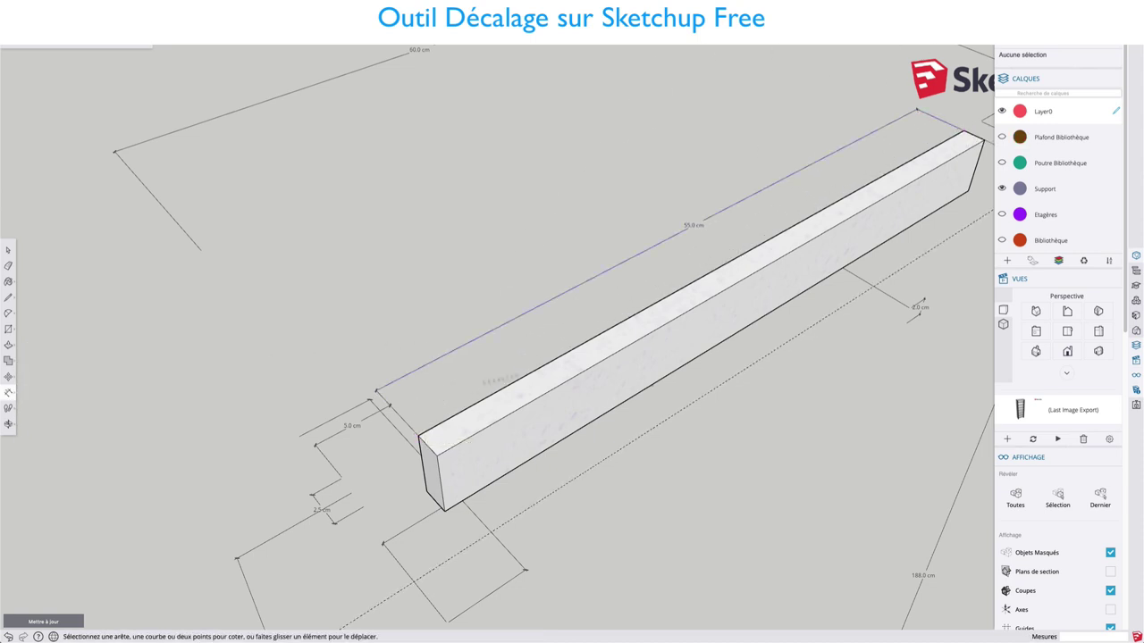
mouse_move(891, 129)
middle_down()
mouse_move(659, 403)
mouse_move(670, 431)
middle_up()
scroll(670, 430, up, 5)
scroll(549, 437, down, 5)
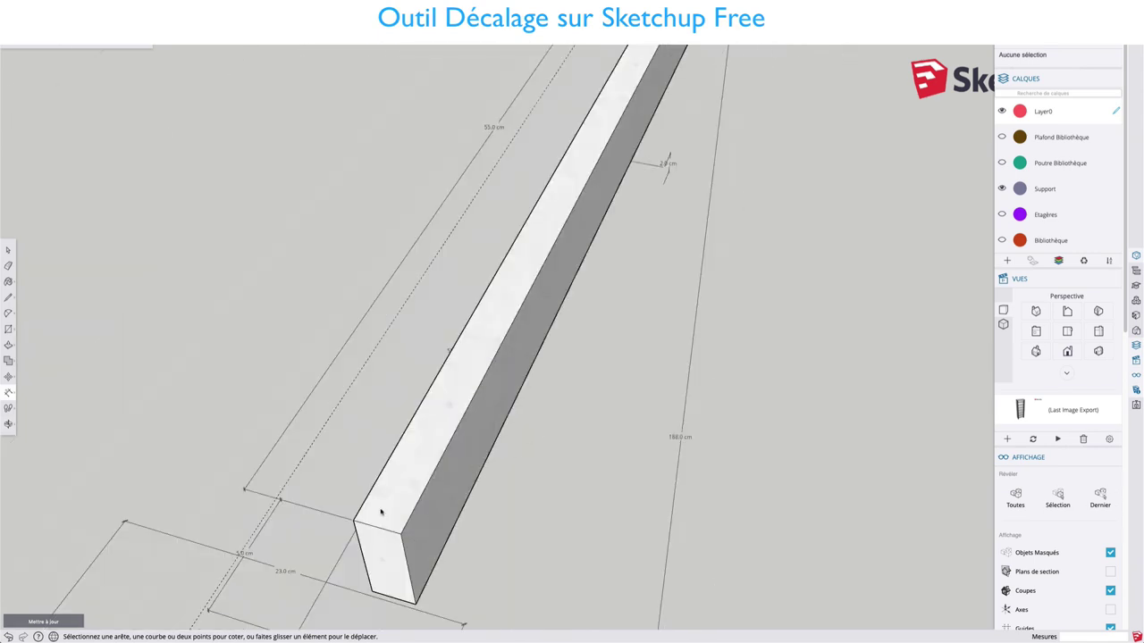
click(353, 521)
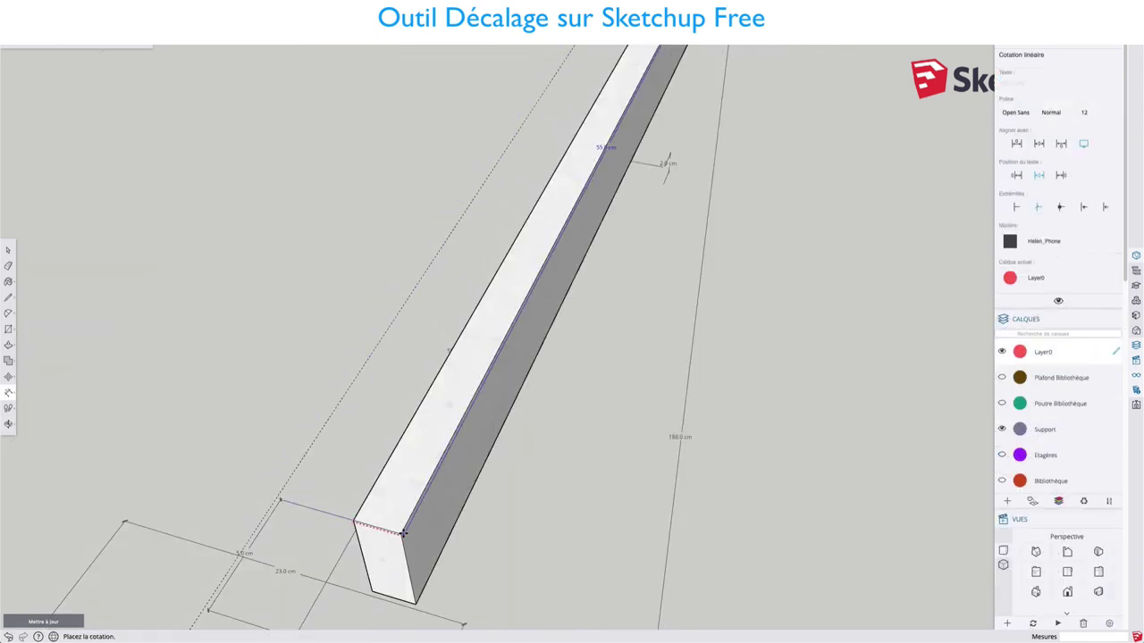
click(373, 530)
Step: Add a 2.0 cm thickness dimension across the beam's end
click(360, 529)
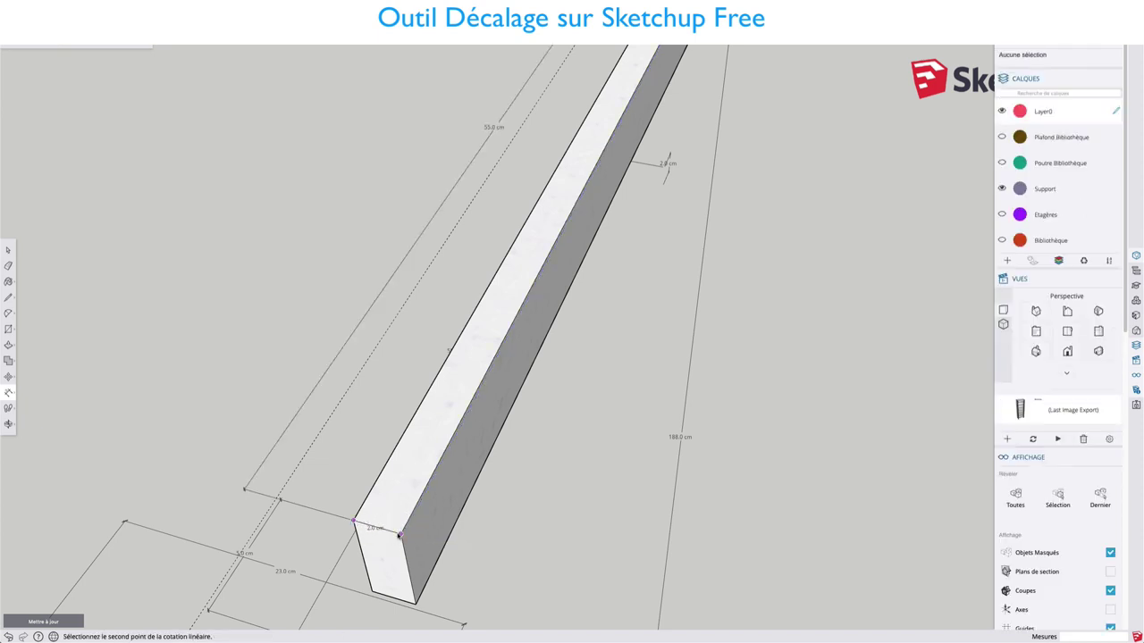
click(401, 535)
click(386, 559)
mouse_move(386, 559)
middle_down()
mouse_move(396, 518)
mouse_move(348, 438)
middle_up()
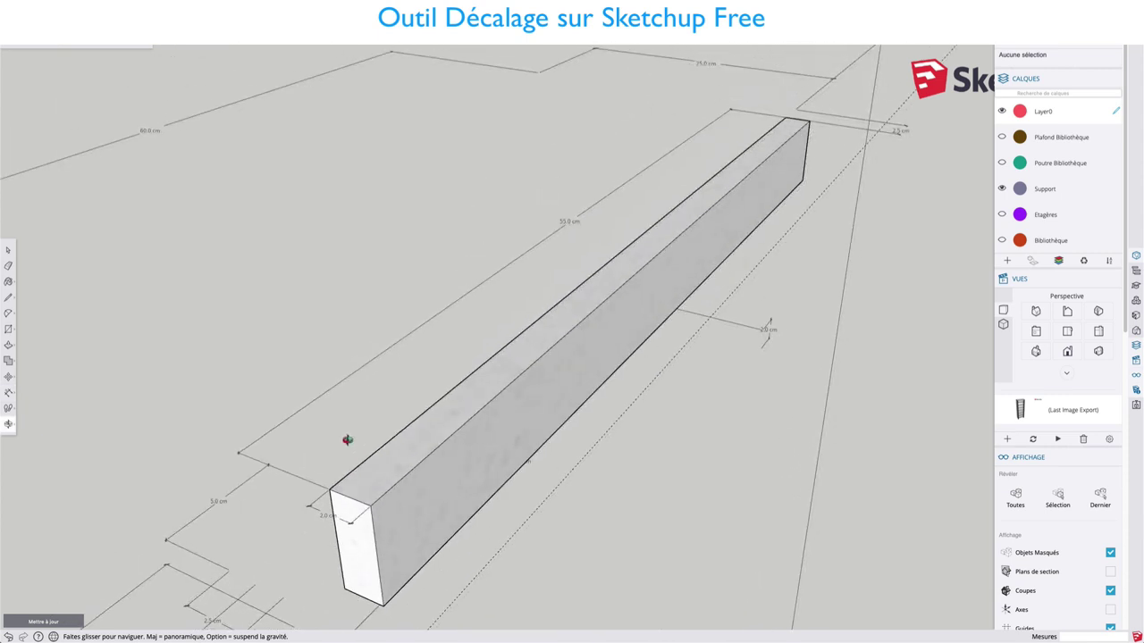
Step: Add a 5.0 cm height dimension on the beam's end, then zoom out to show the whole beam
click(371, 509)
click(371, 508)
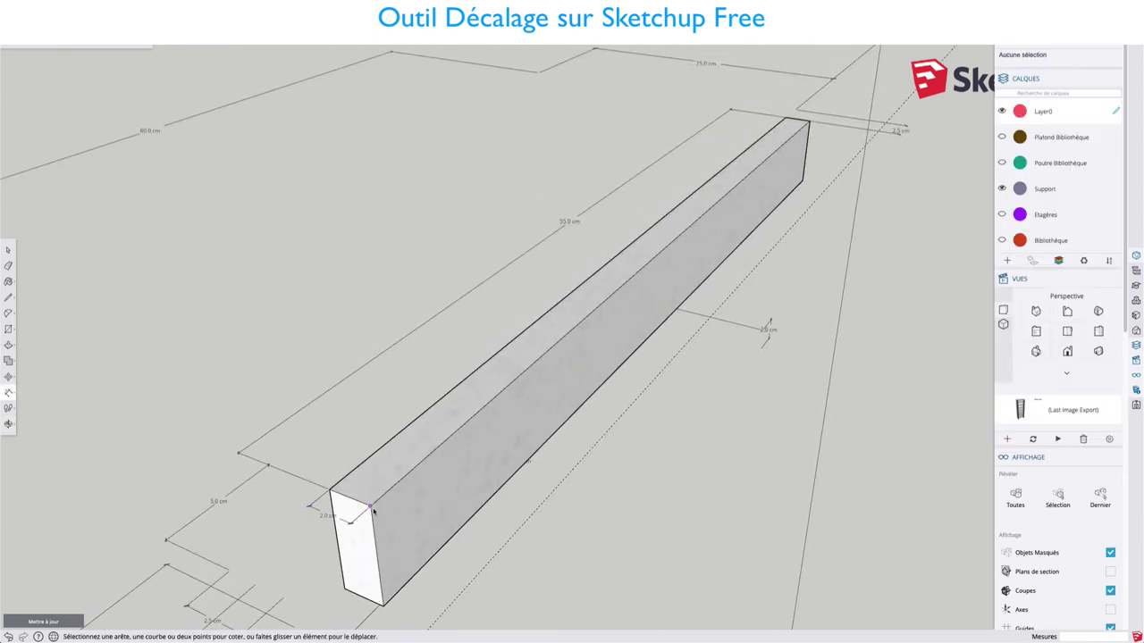
click(384, 604)
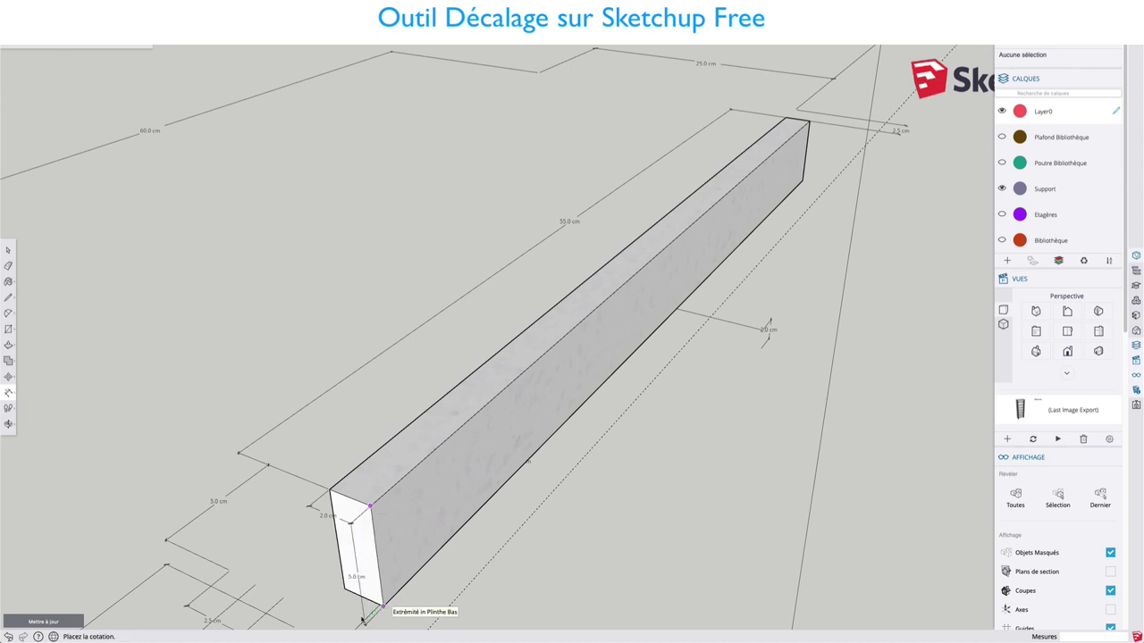
click(350, 615)
mouse_move(350, 615)
middle_down()
mouse_move(286, 518)
mouse_move(205, 542)
middle_up()
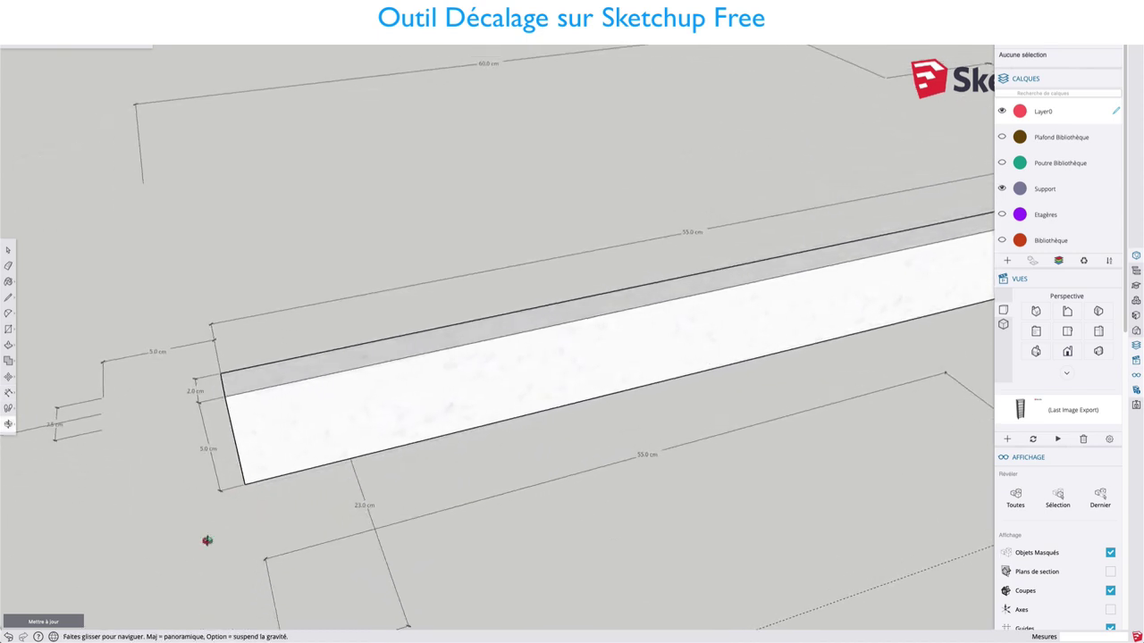
scroll(352, 434, down, 3)
scroll(411, 363, down, 2)
scroll(661, 369, down, 3)
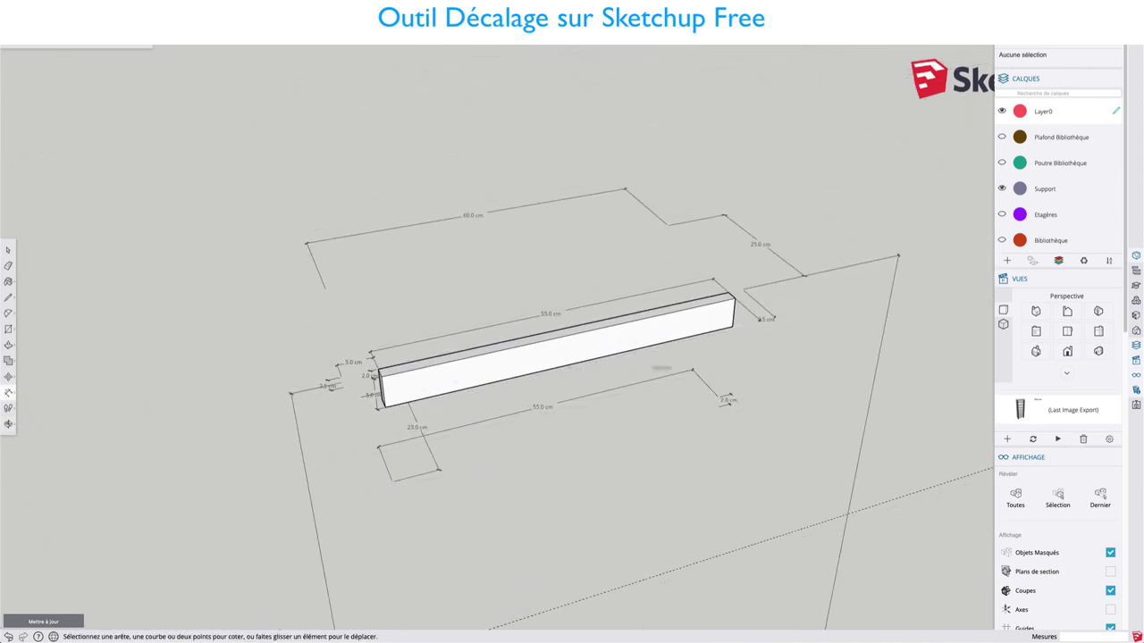
mouse_move(767, 372)
middle_down()
mouse_move(500, 330)
mouse_move(490, 291)
mouse_move(572, 304)
middle_up()
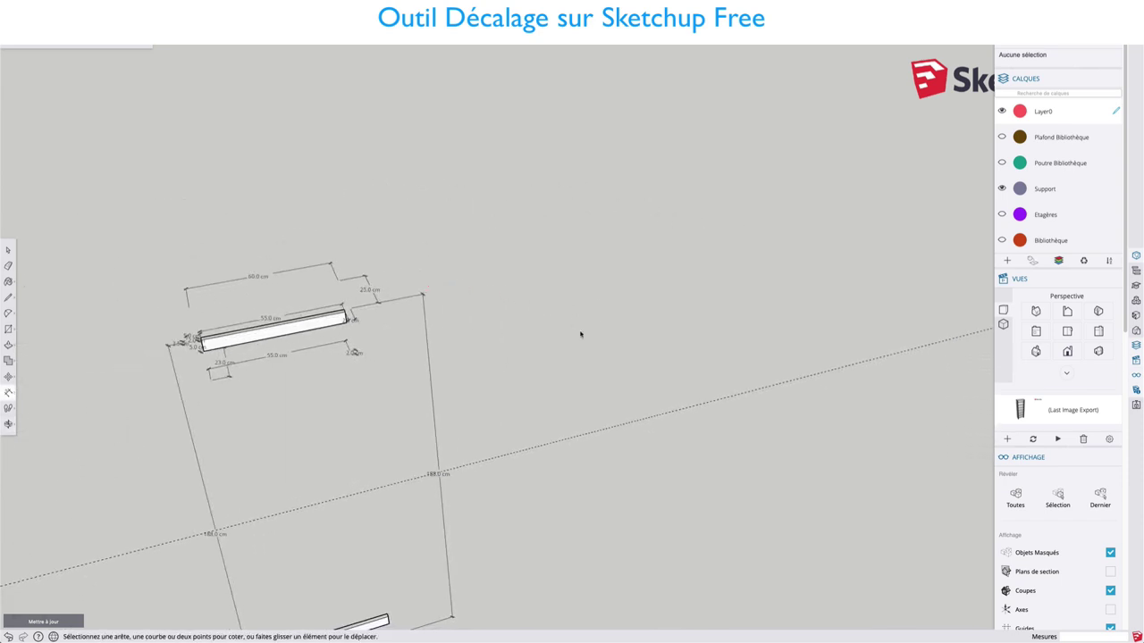
Step: Draw a new rectangle beside the Support board and push/pull it into a thin beam
key(r)
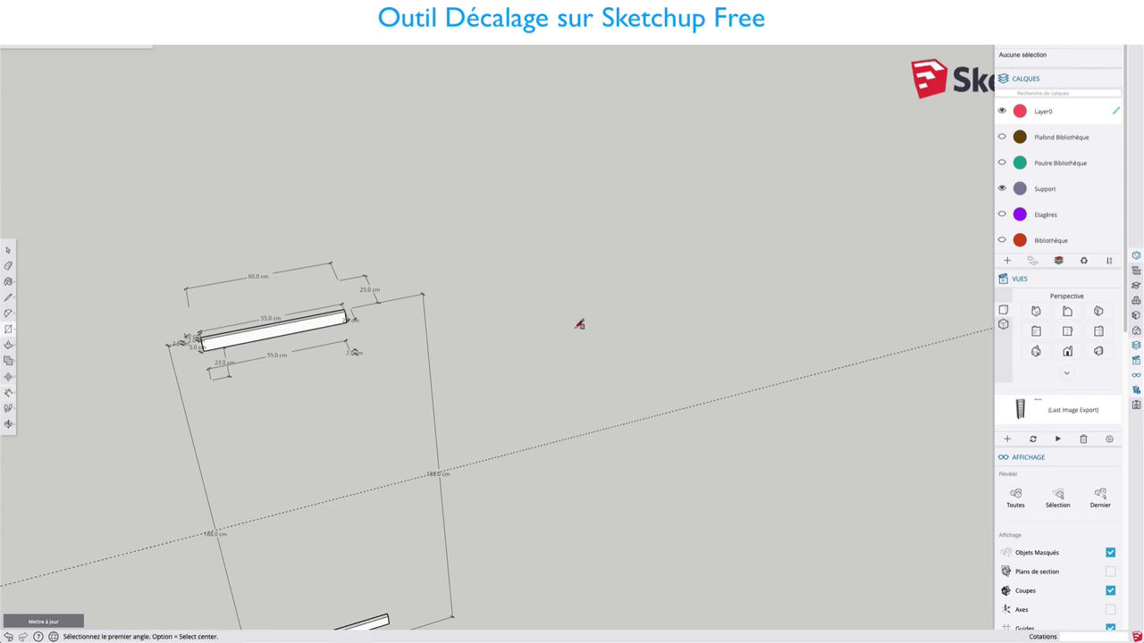
click(562, 333)
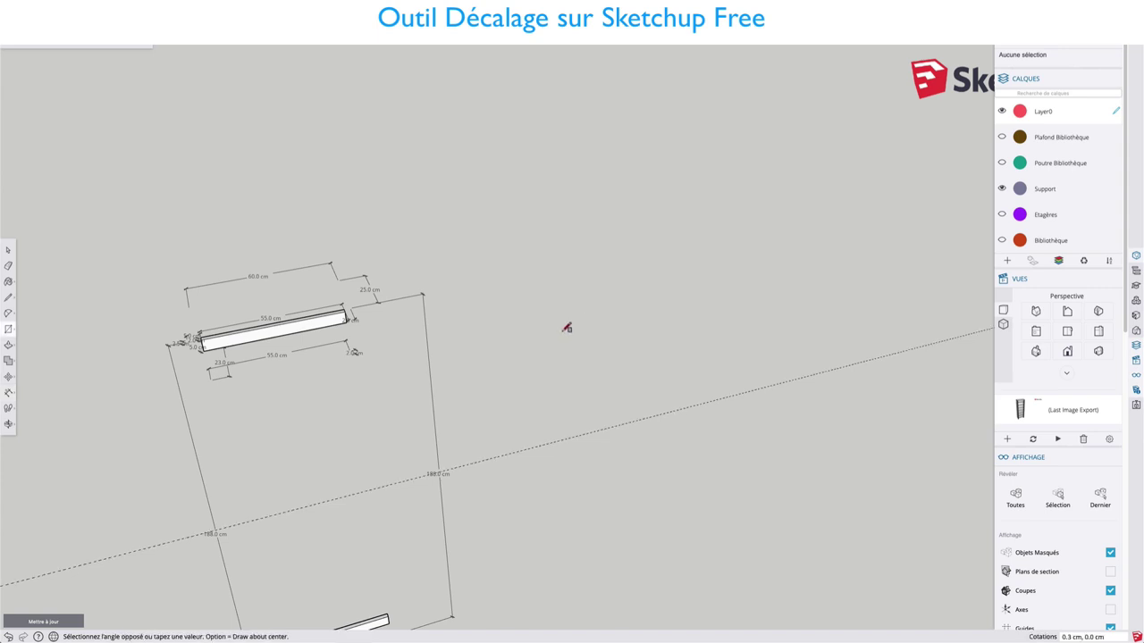
click(732, 304)
scroll(681, 323, up, 2)
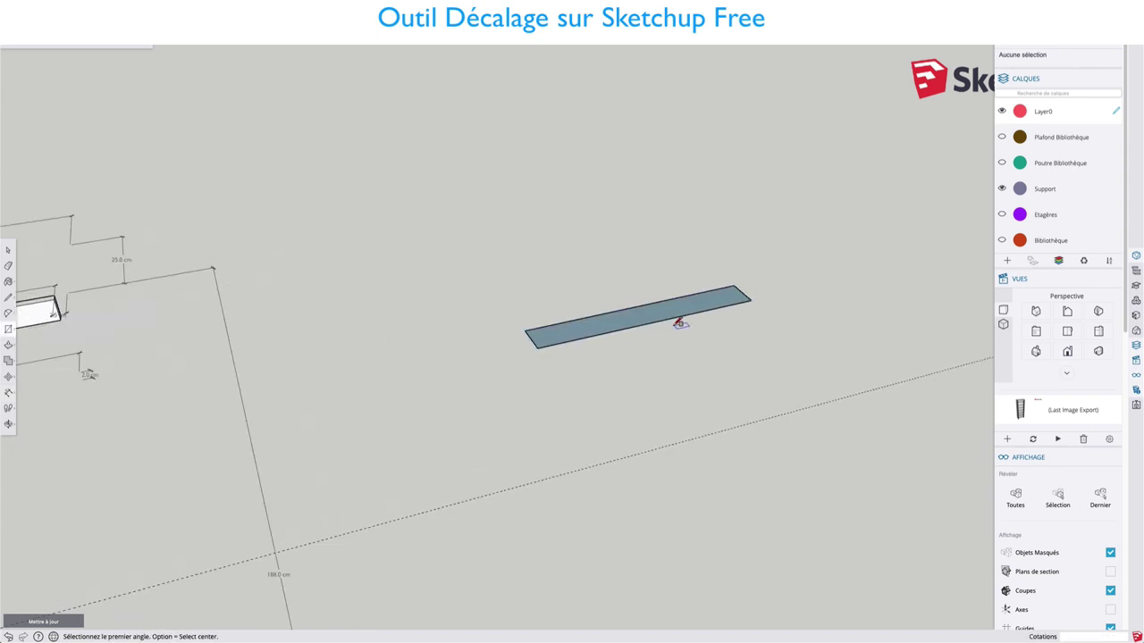
scroll(665, 320, up, 1)
key(p)
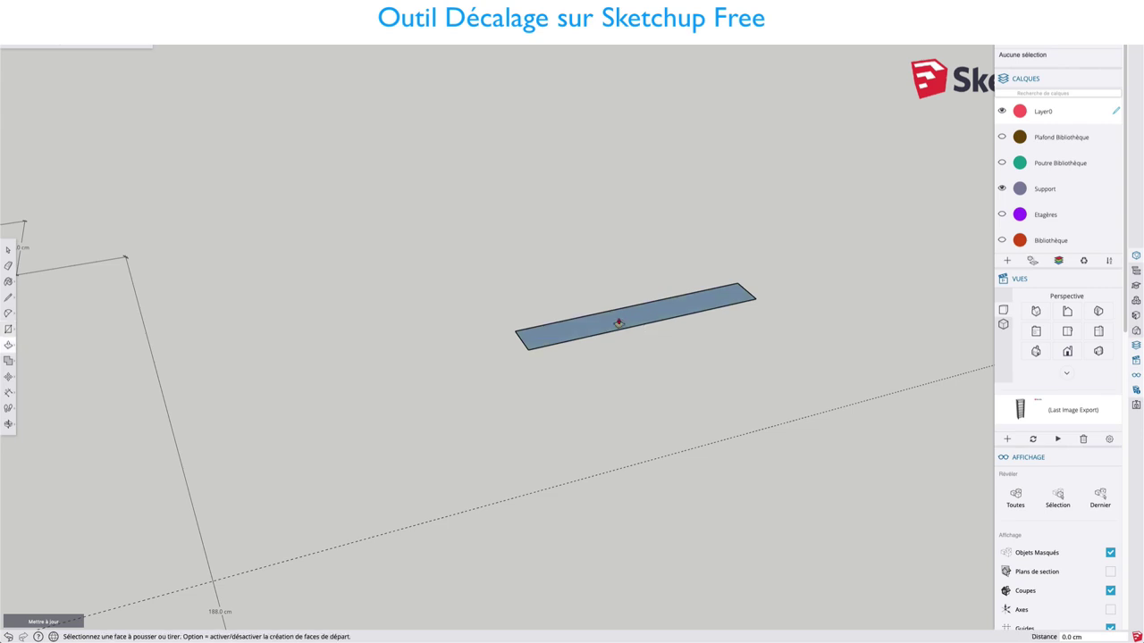
click(617, 319)
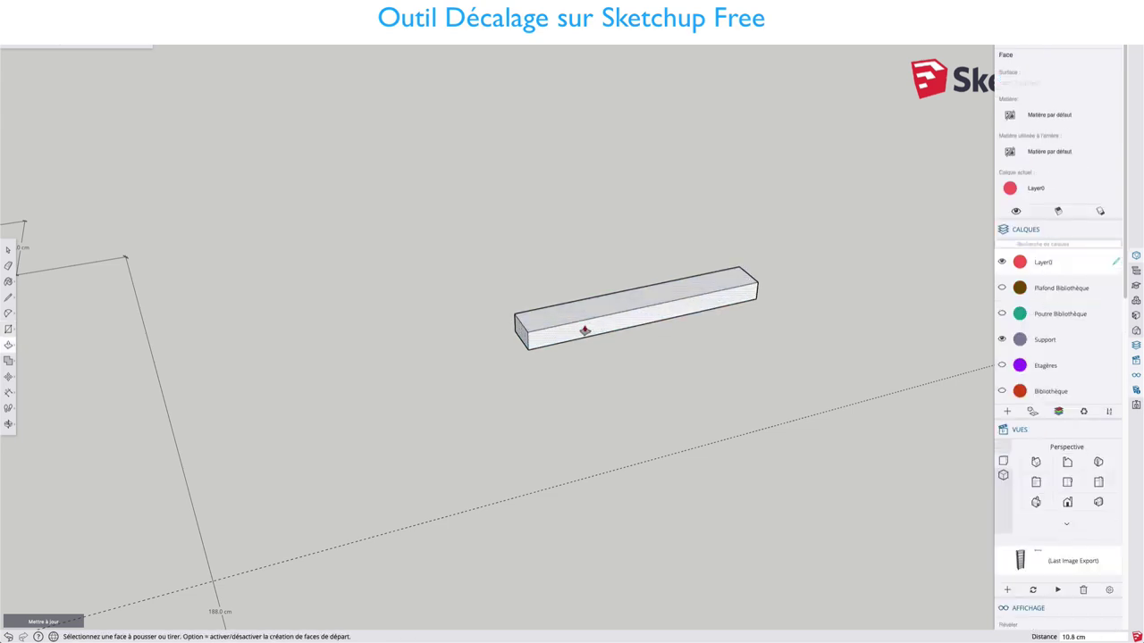
click(575, 324)
Step: Pull the beam's front face out into a wide, thin slab and select its top face
scroll(577, 325, down, 2)
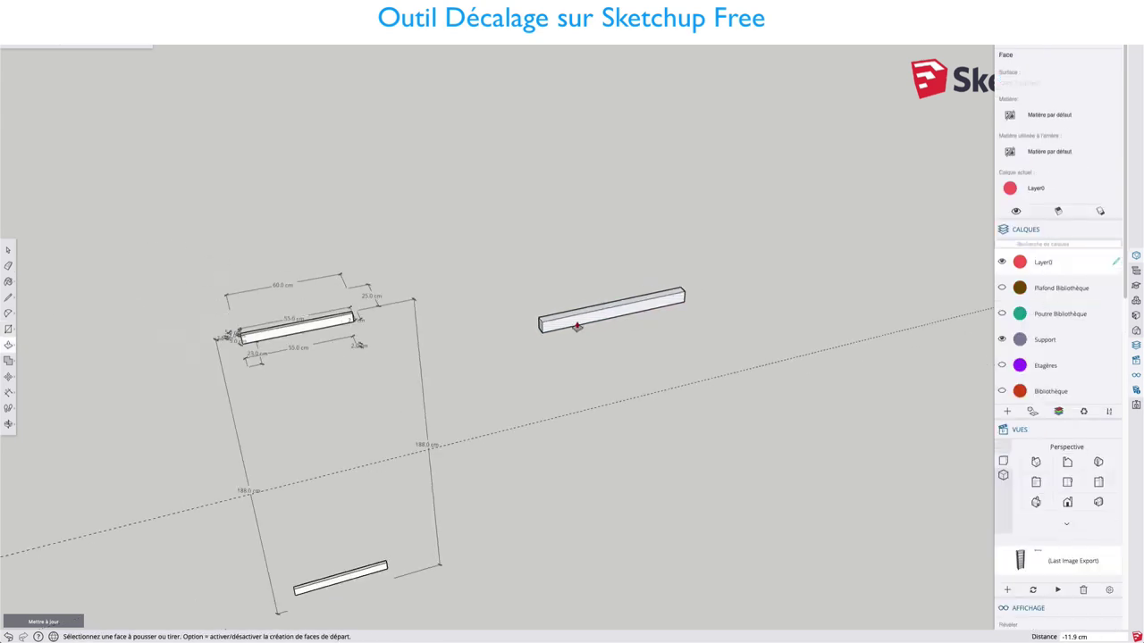
scroll(576, 326, up, 3)
scroll(577, 326, down, 1)
scroll(577, 326, down, 2)
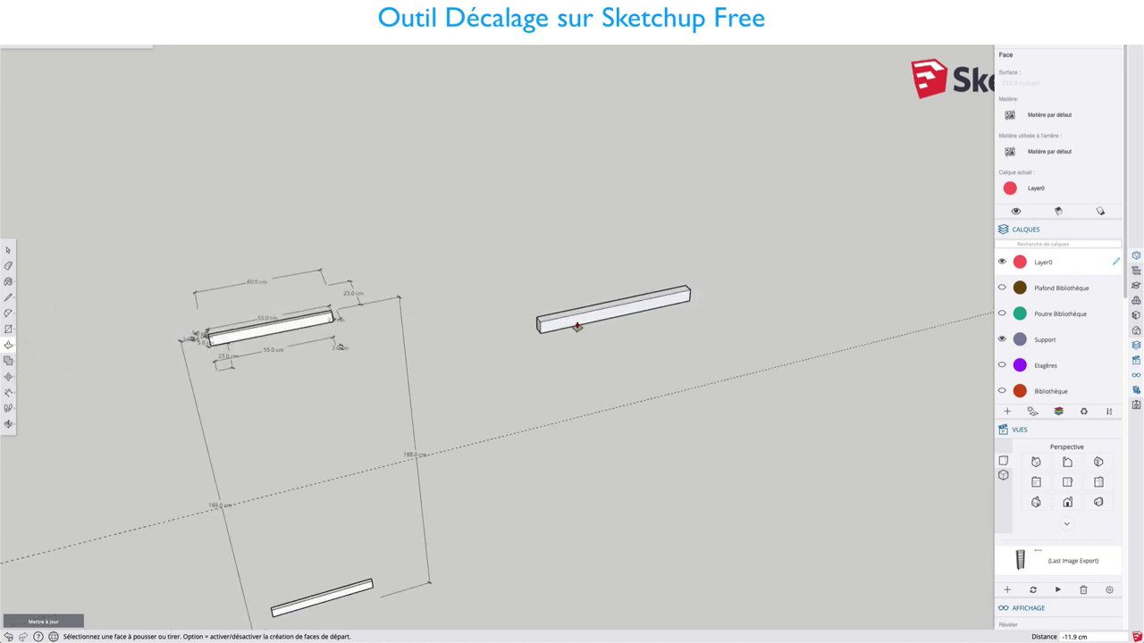
scroll(576, 327, up, 1)
click(577, 328)
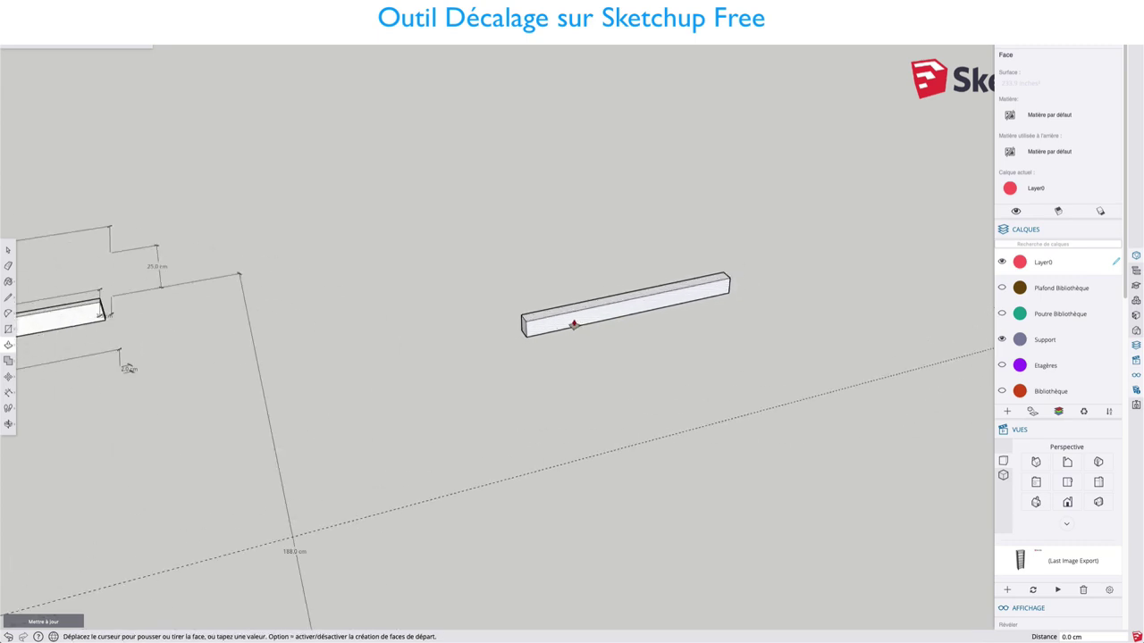
click(651, 391)
mouse_move(651, 390)
middle_down()
mouse_move(697, 289)
mouse_move(548, 303)
mouse_move(682, 312)
middle_up()
key(space)
click(708, 346)
Step: Select the whole slab and make it a group with Créer un groupe
double_click(708, 346)
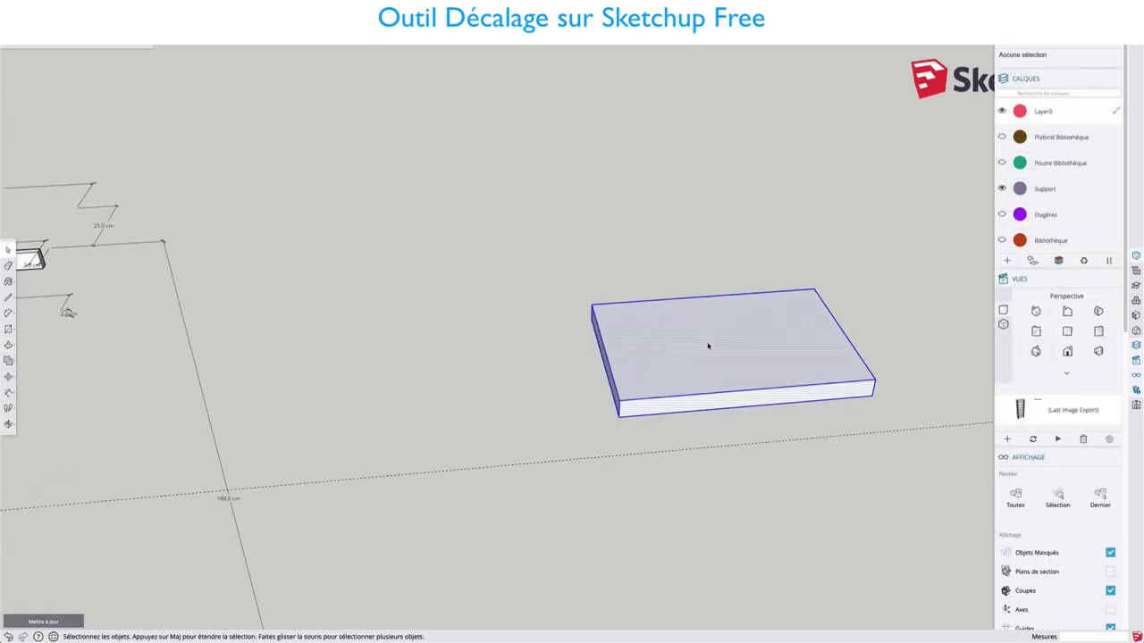
right_click(708, 346)
click(738, 458)
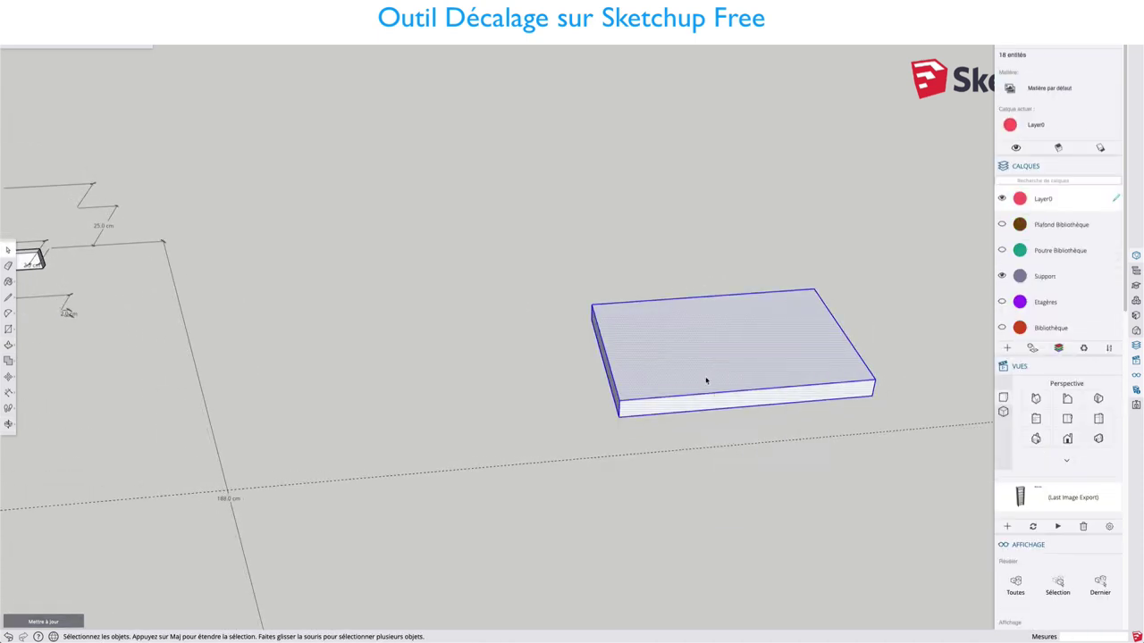
scroll(687, 317, down, 5)
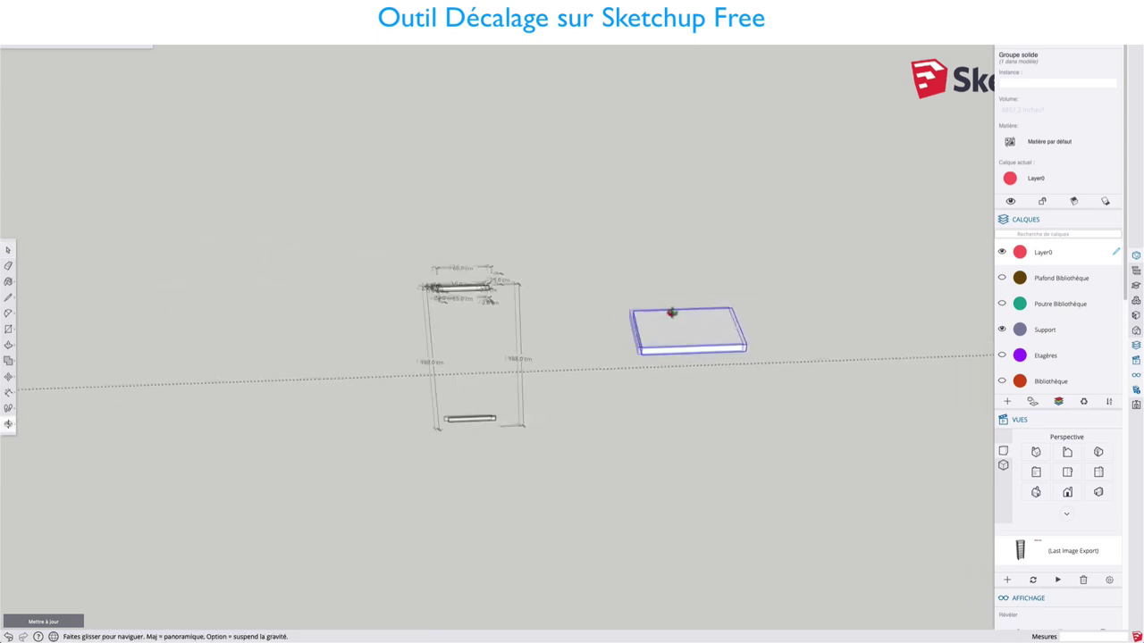
middle_drag(690, 312, 631, 350)
Step: Copy the slab high above the original and array it with /6 into seven evenly spaced boards
click(8, 376)
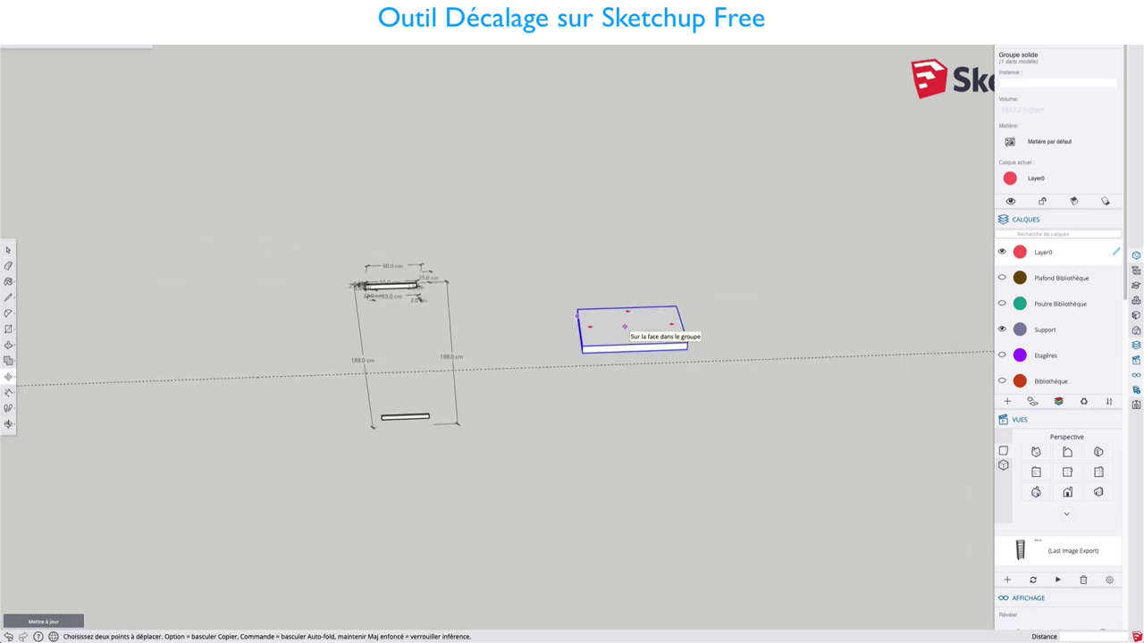
key(alt)
click(625, 326)
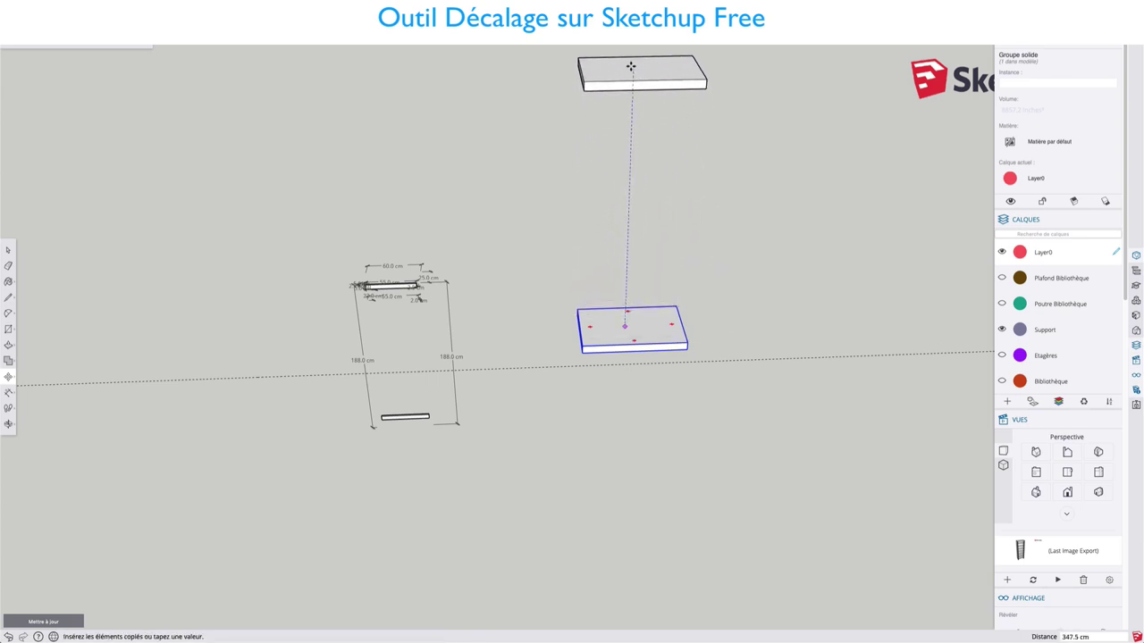
click(630, 57)
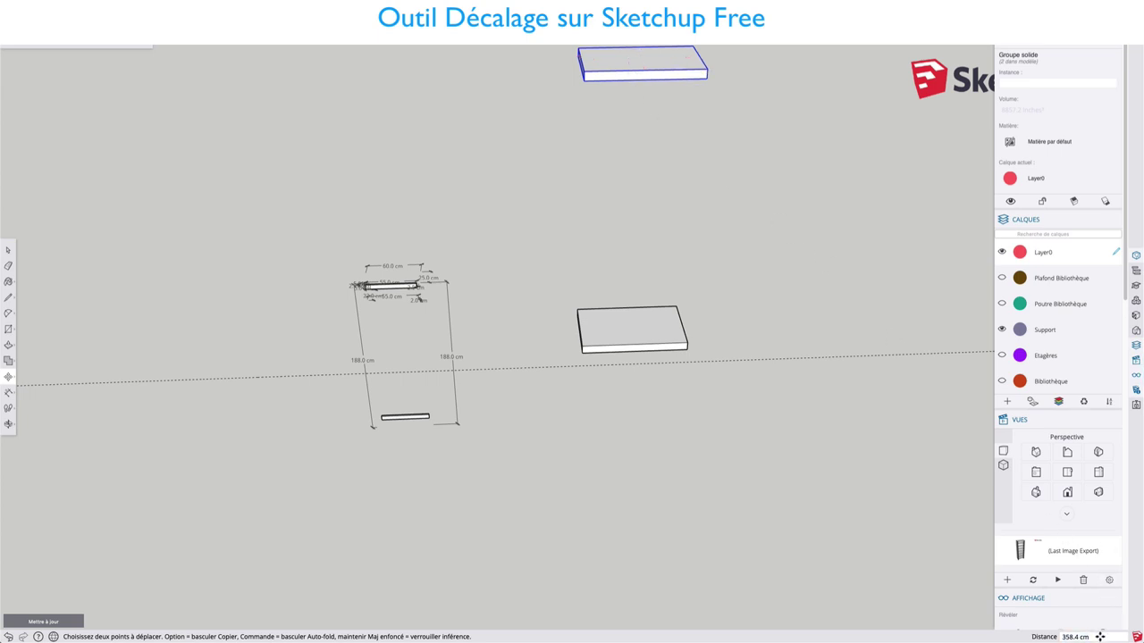
text(/6)
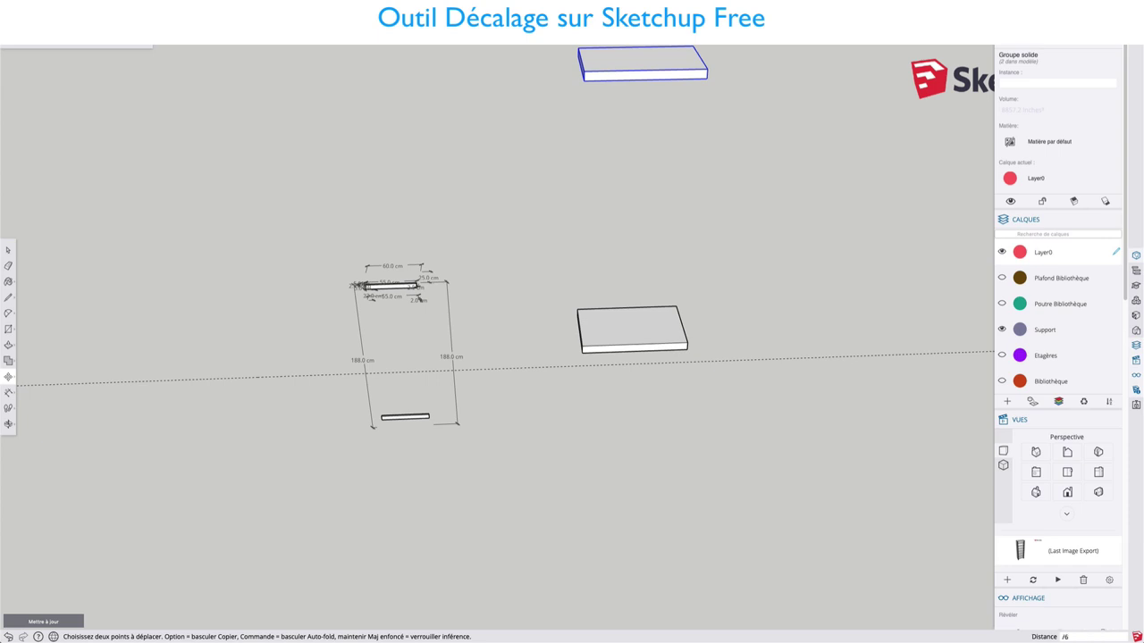
key(Return)
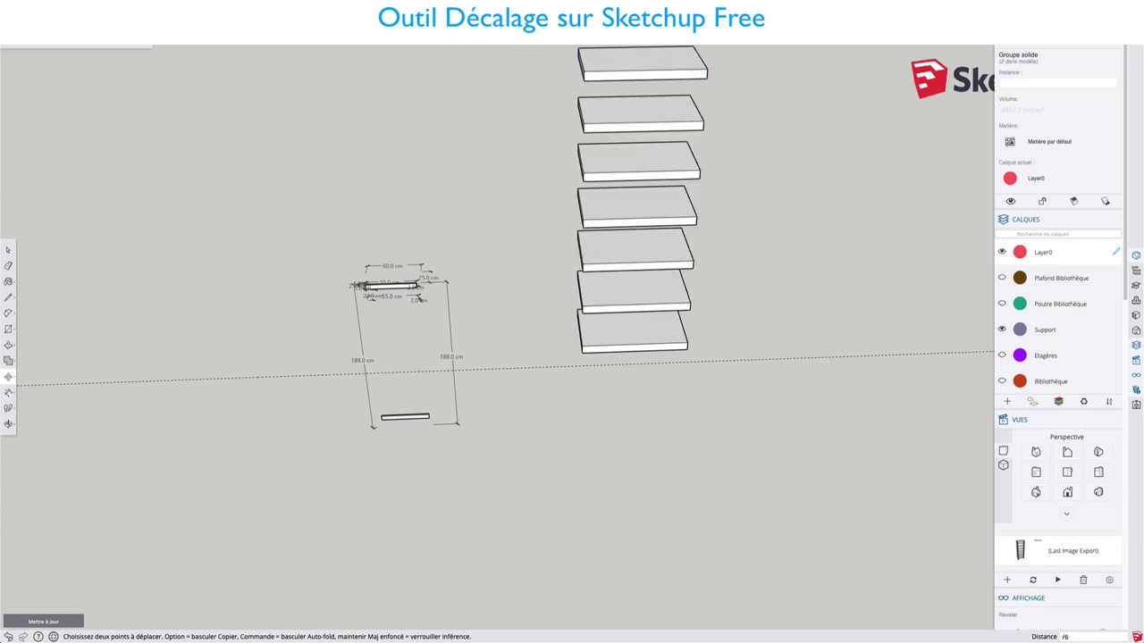
key(Escape)
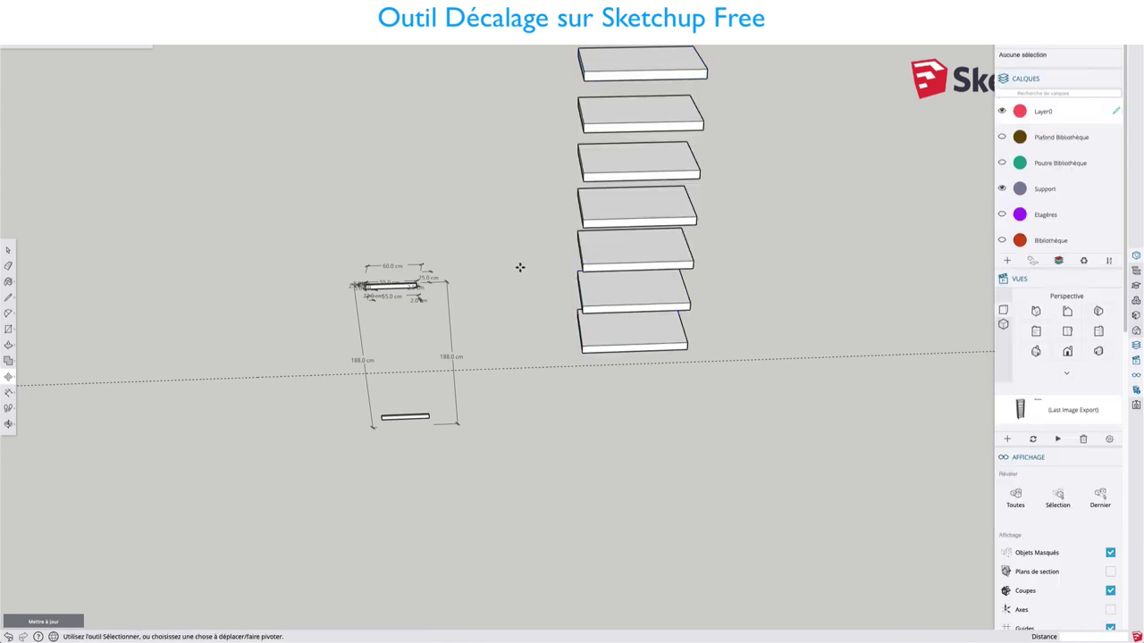
Step: Delete all the stacked slab copies
mouse_move(519, 268)
middle_down()
mouse_move(547, 291)
mouse_move(595, 122)
middle_up()
drag(554, 115, 746, 366)
key(Delete)
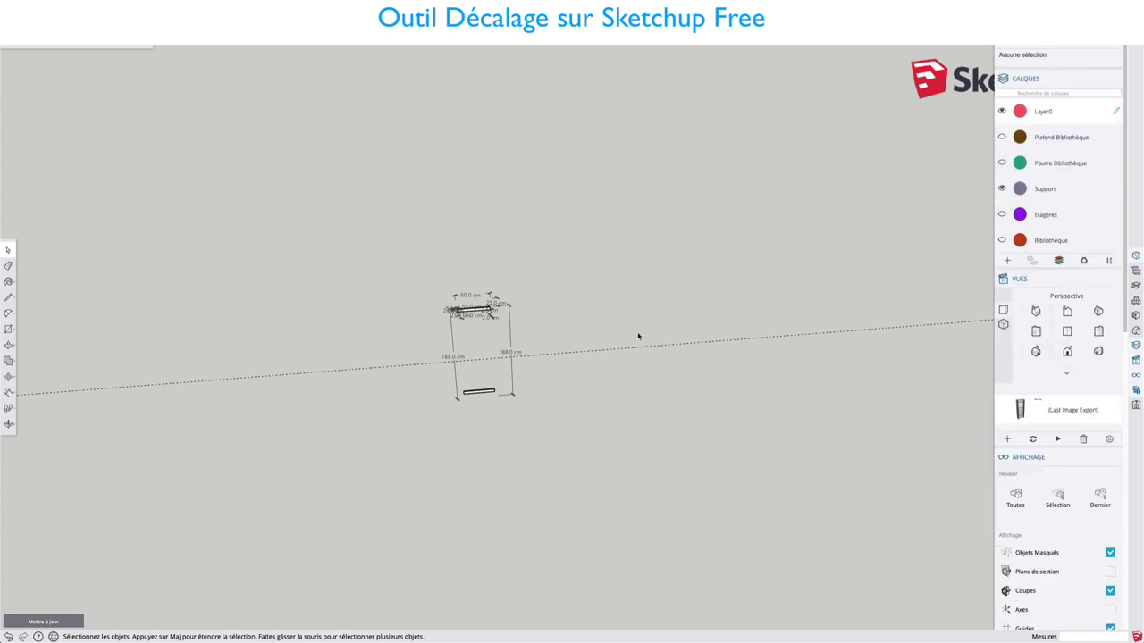
Step: Show the Bibliothèque, Etagères and Poutre Bibliothèque layers to reveal the assembled bookcase
click(1001, 240)
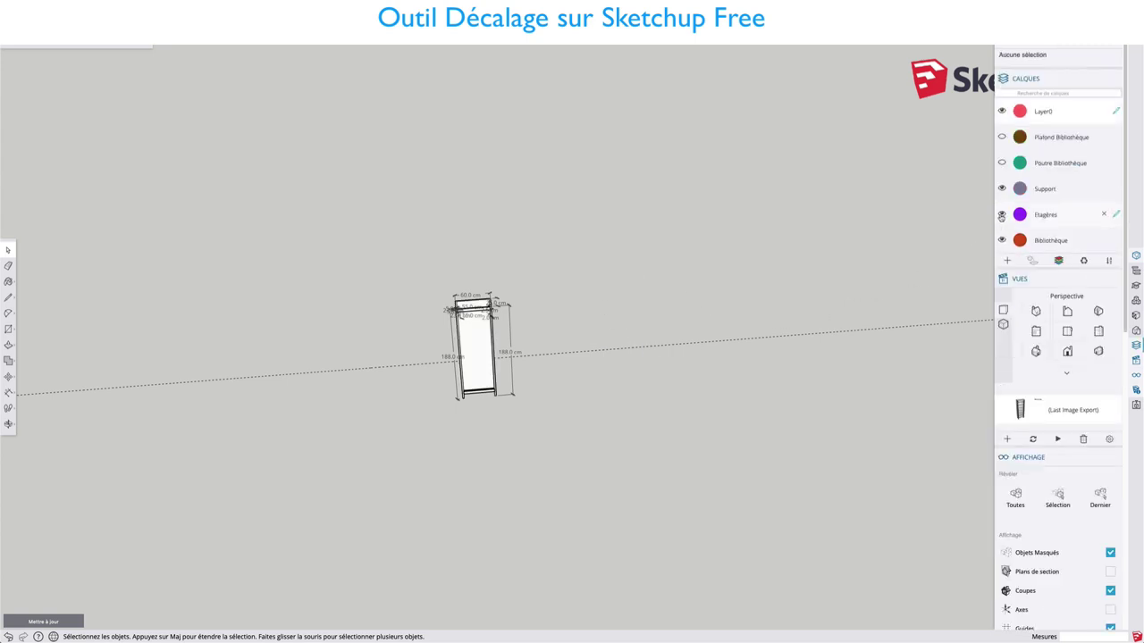
click(1002, 216)
click(1000, 161)
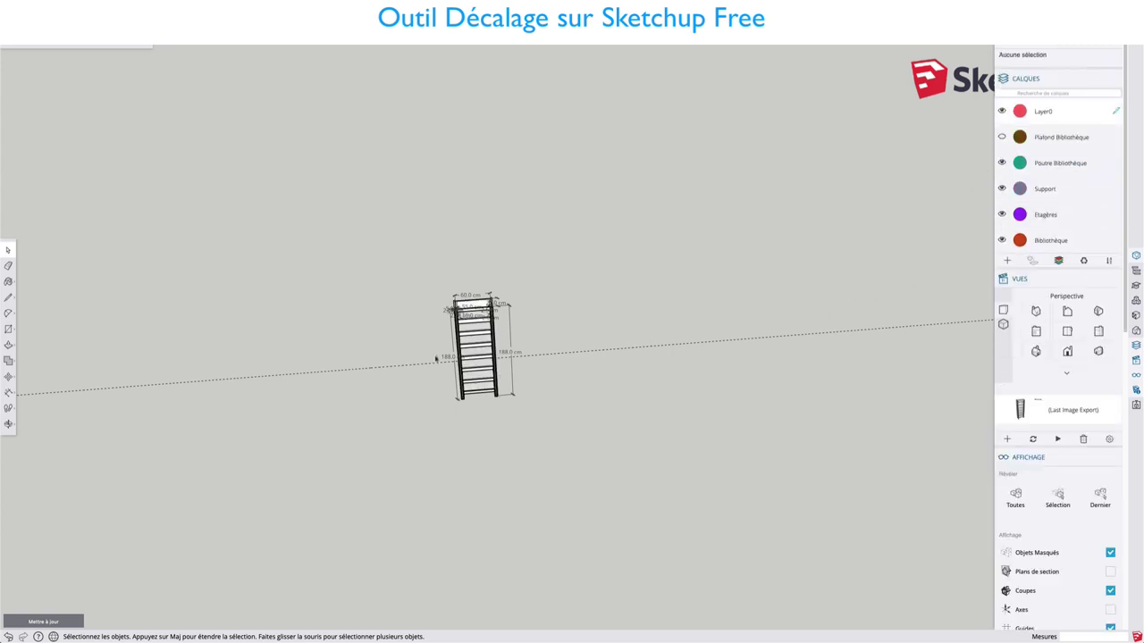
scroll(436, 358, up, 2)
scroll(451, 369, up, 2)
scroll(465, 377, up, 3)
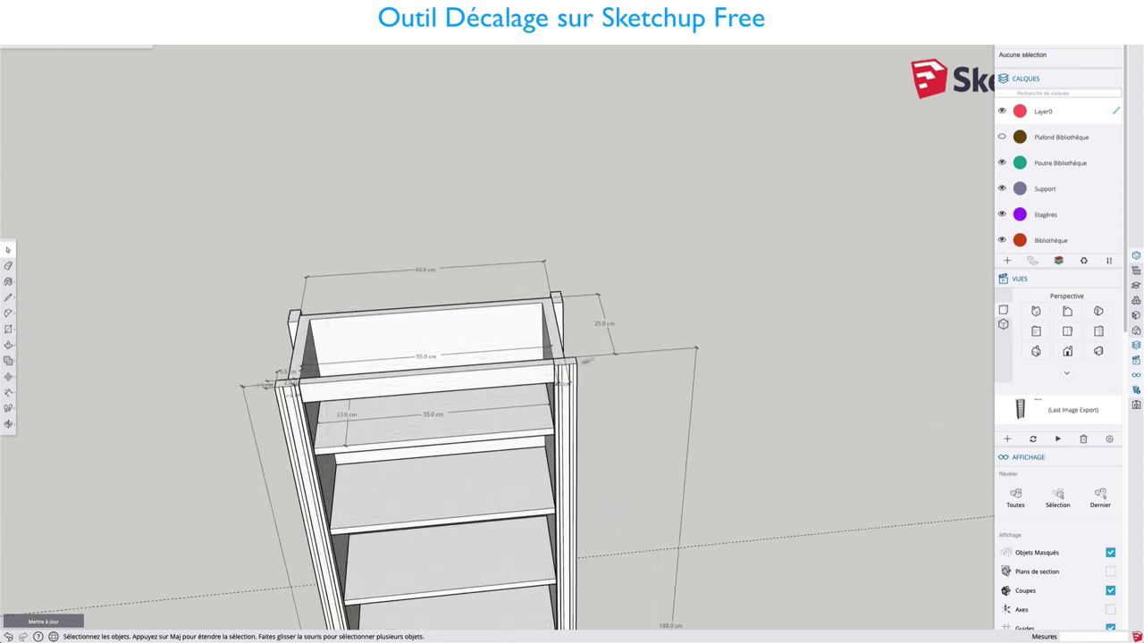
scroll(586, 361, down, 3)
mouse_move(615, 363)
middle_down()
mouse_move(655, 340)
mouse_move(561, 343)
mouse_move(526, 414)
mouse_move(552, 288)
mouse_move(549, 324)
middle_up()
scroll(562, 342, up, 2)
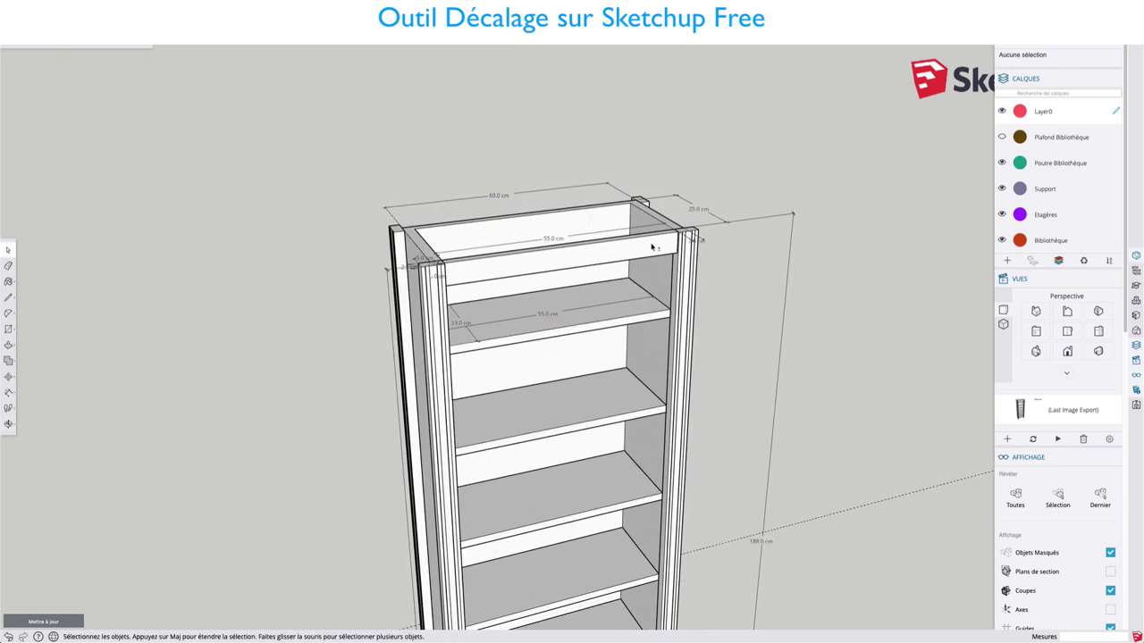
Step: Make the Plafond Bibliothèque layer visible to show the bookcase top
click(1001, 136)
scroll(439, 322, up, 3)
scroll(439, 321, up, 2)
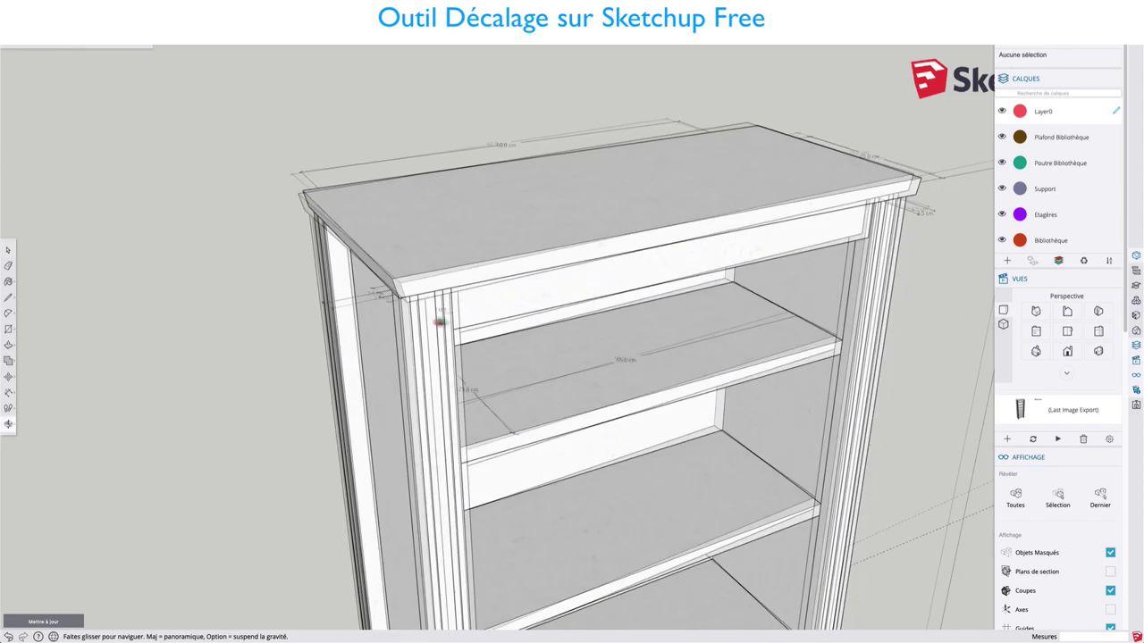
mouse_move(440, 321)
middle_down()
mouse_move(649, 350)
mouse_move(669, 434)
mouse_move(256, 516)
middle_up()
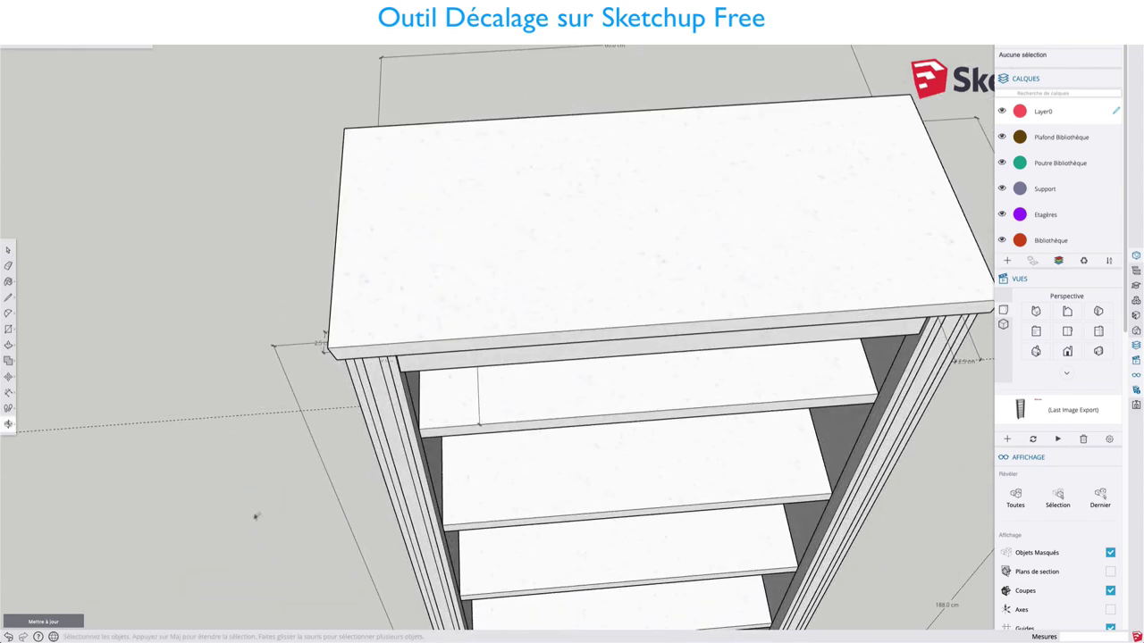
scroll(255, 516, up, 2)
scroll(459, 197, down, 2)
scroll(652, 109, down, 1)
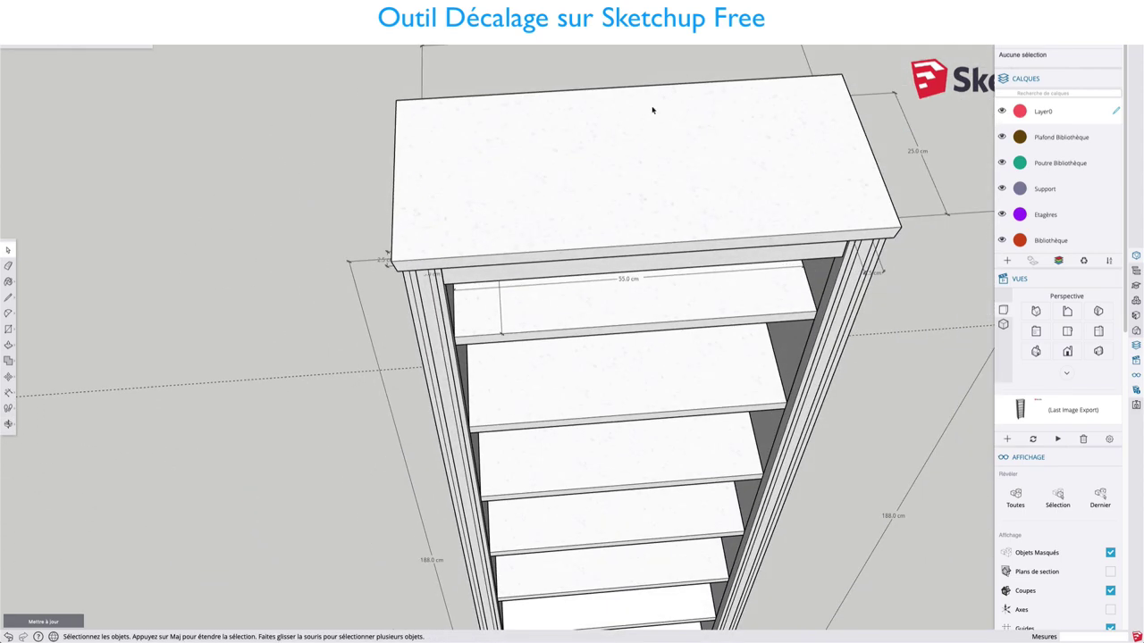
mouse_move(653, 109)
middle_down()
mouse_move(628, 122)
mouse_move(577, 252)
mouse_move(582, 222)
mouse_move(534, 251)
middle_up()
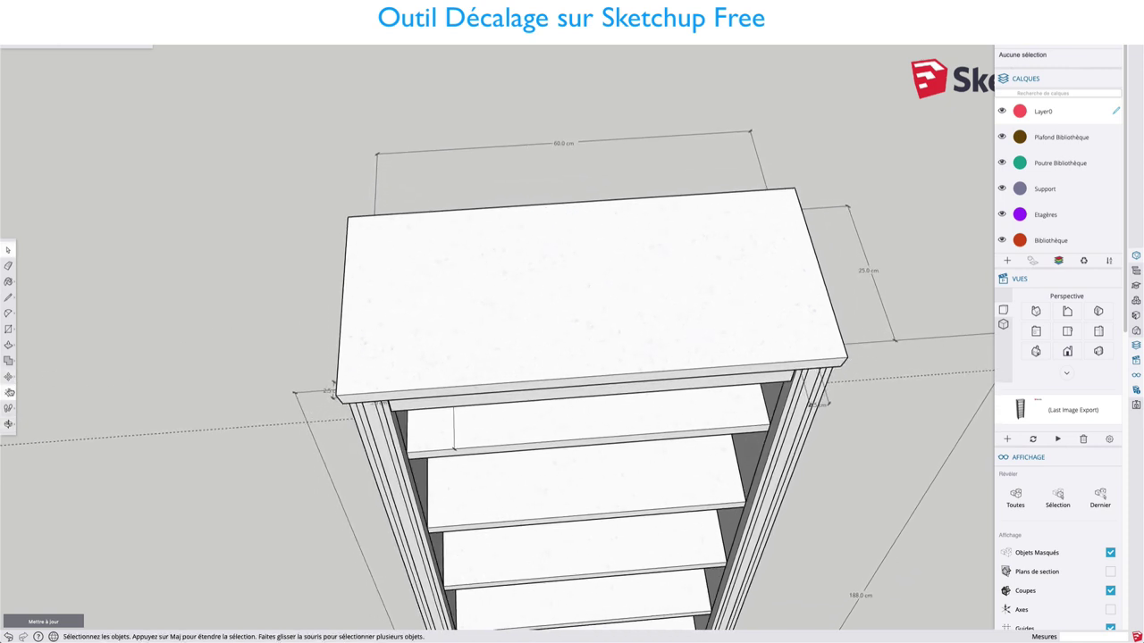
Step: Dimension the top's front edge as 67.0 cm and view the whole 188 cm bookcase
click(9, 392)
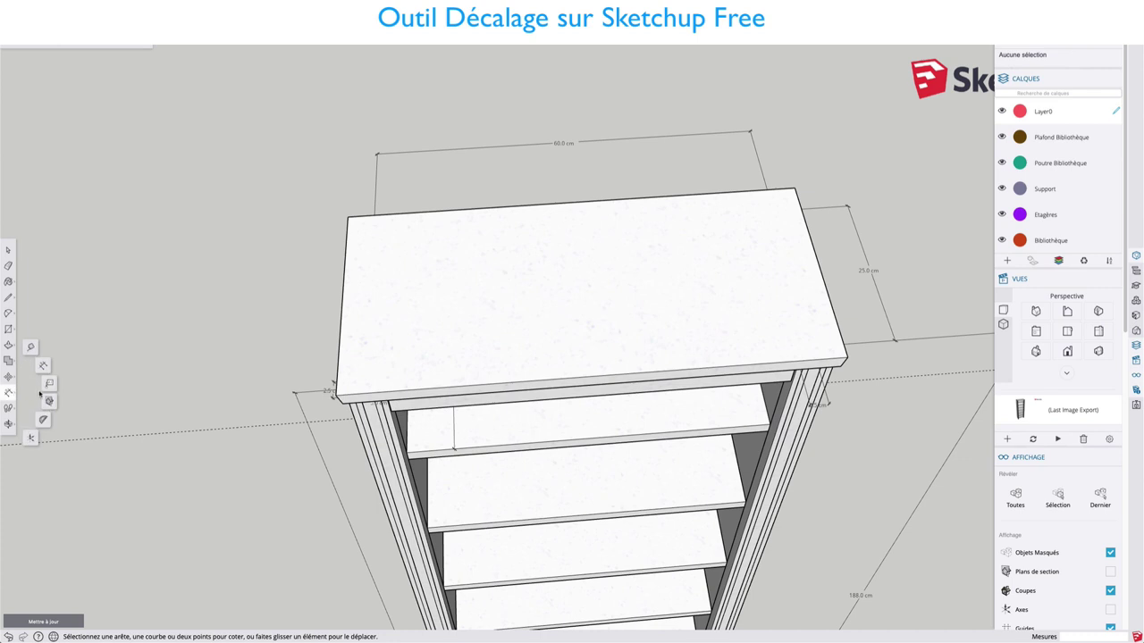
click(348, 217)
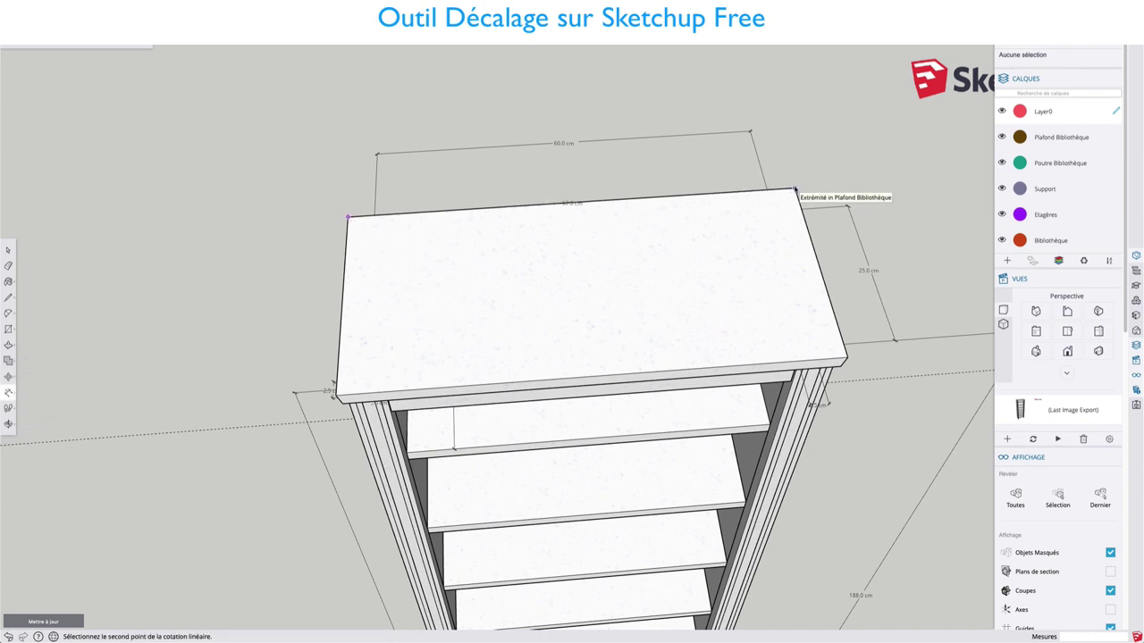
click(794, 188)
click(795, 161)
mouse_move(661, 256)
middle_down()
mouse_move(541, 341)
mouse_move(720, 283)
mouse_move(664, 196)
mouse_move(630, 294)
mouse_move(371, 270)
middle_up()
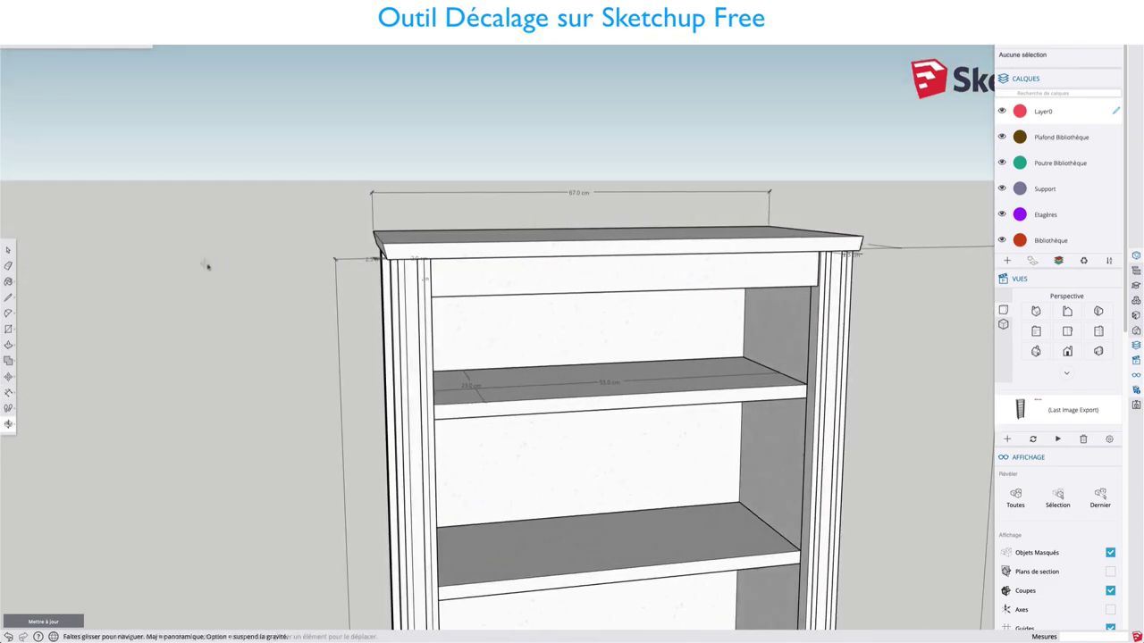
scroll(371, 270, up, 3)
scroll(375, 266, up, 2)
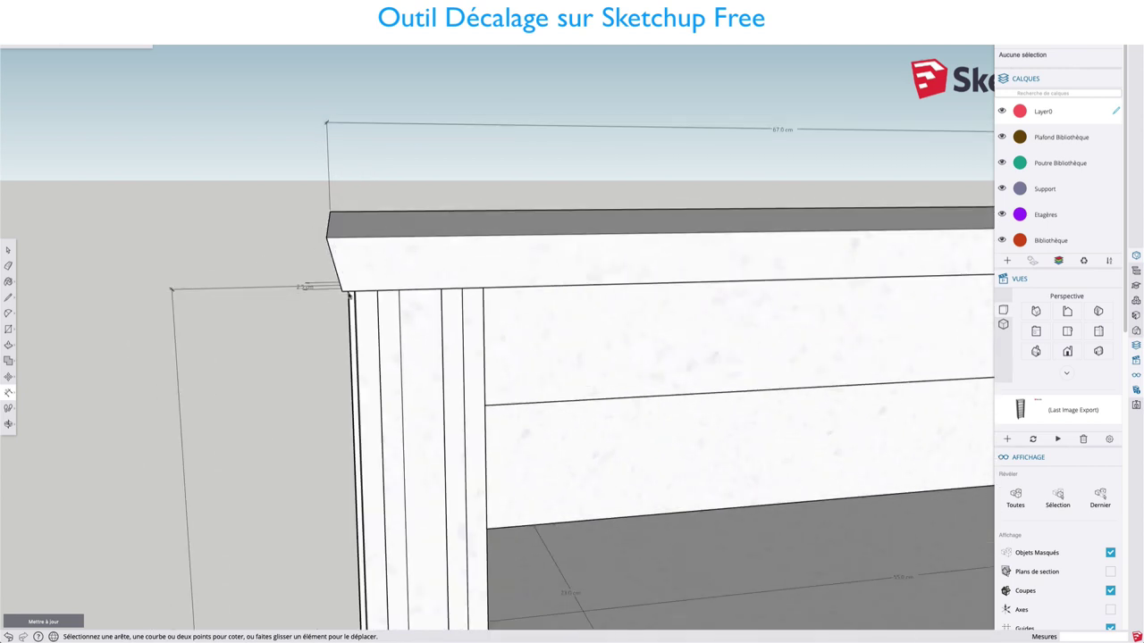
scroll(350, 295, down, 2)
scroll(371, 302, down, 1)
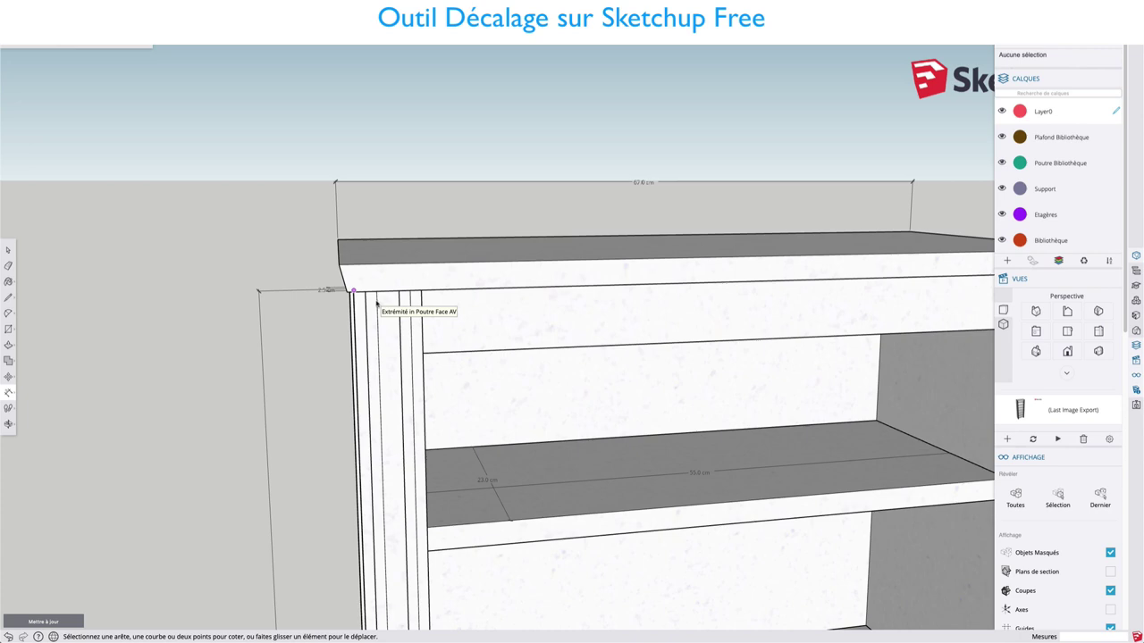
scroll(510, 242, down, 2)
scroll(574, 293, down, 2)
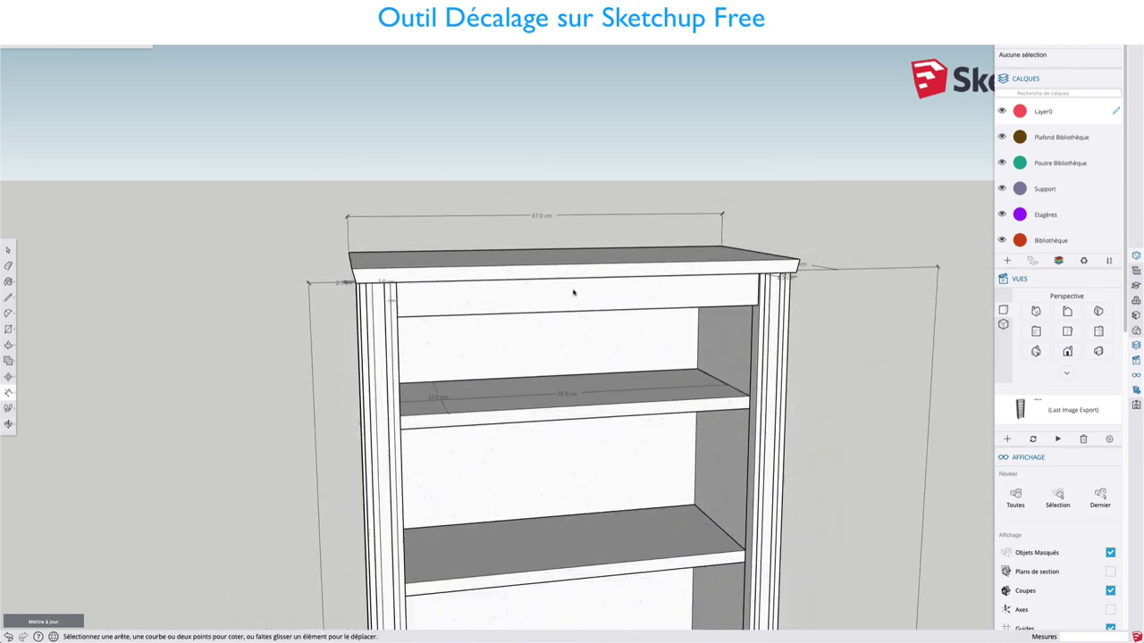
scroll(574, 292, down, 2)
scroll(577, 294, down, 2)
mouse_move(576, 294)
middle_down()
mouse_move(542, 348)
mouse_move(536, 411)
middle_up()
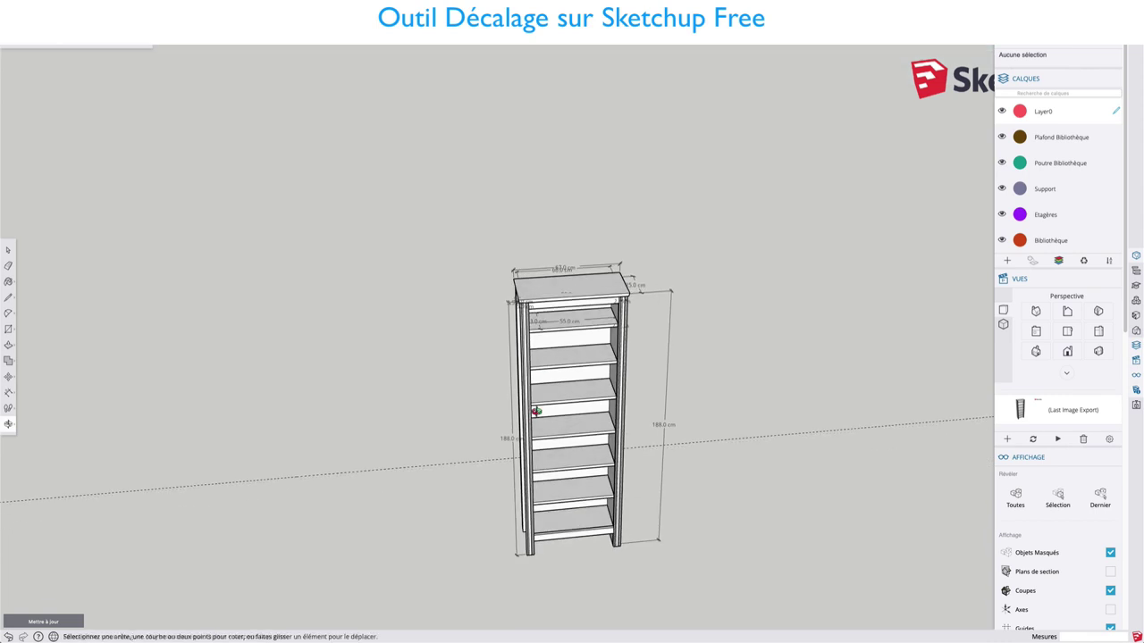
click(1113, 610)
middle_drag(696, 473, 682, 492)
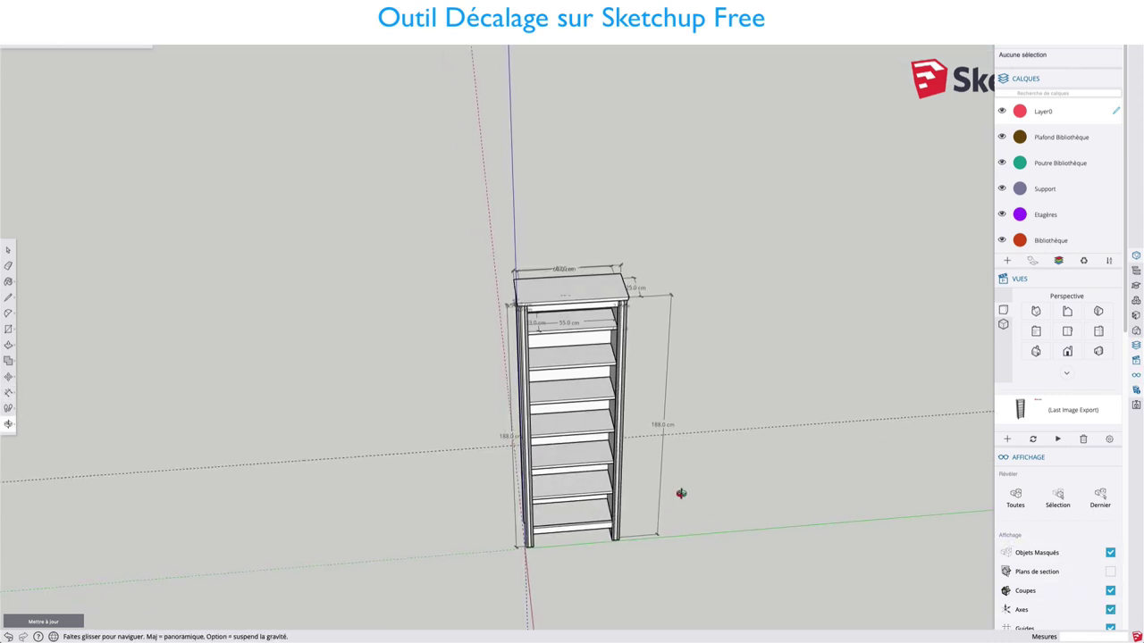
scroll(572, 313, up, 2)
scroll(526, 345, up, 2)
mouse_move(526, 345)
middle_down()
mouse_move(557, 244)
mouse_move(502, 300)
middle_up()
scroll(509, 256, down, 3)
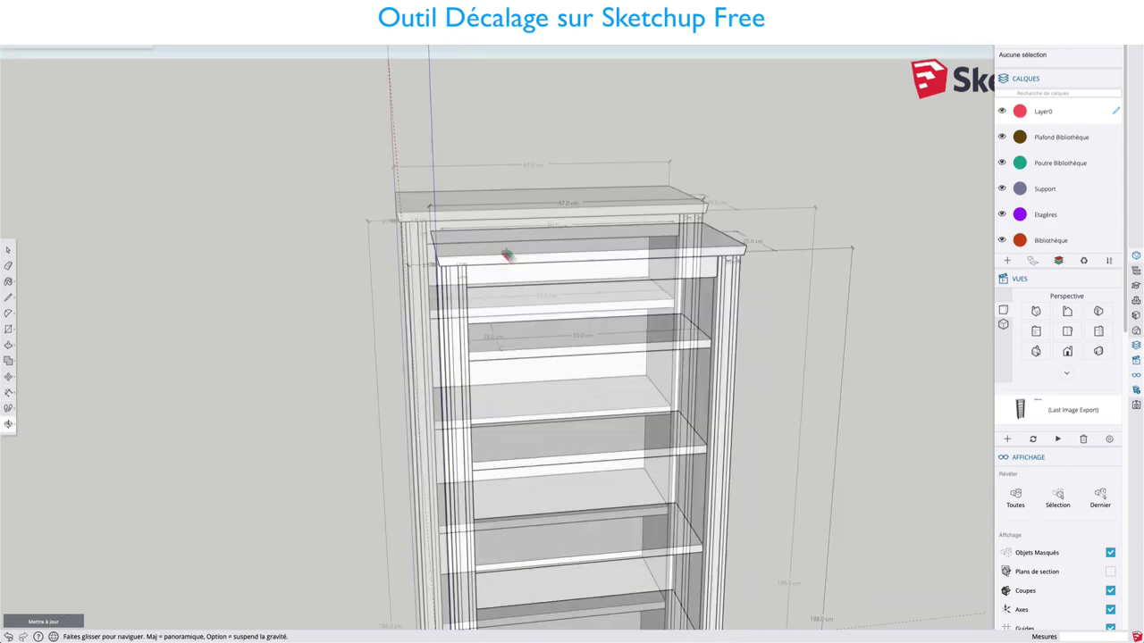
middle_drag(509, 256, 439, 184)
scroll(497, 220, down, 2)
middle_drag(498, 220, 524, 254)
scroll(523, 254, down, 2)
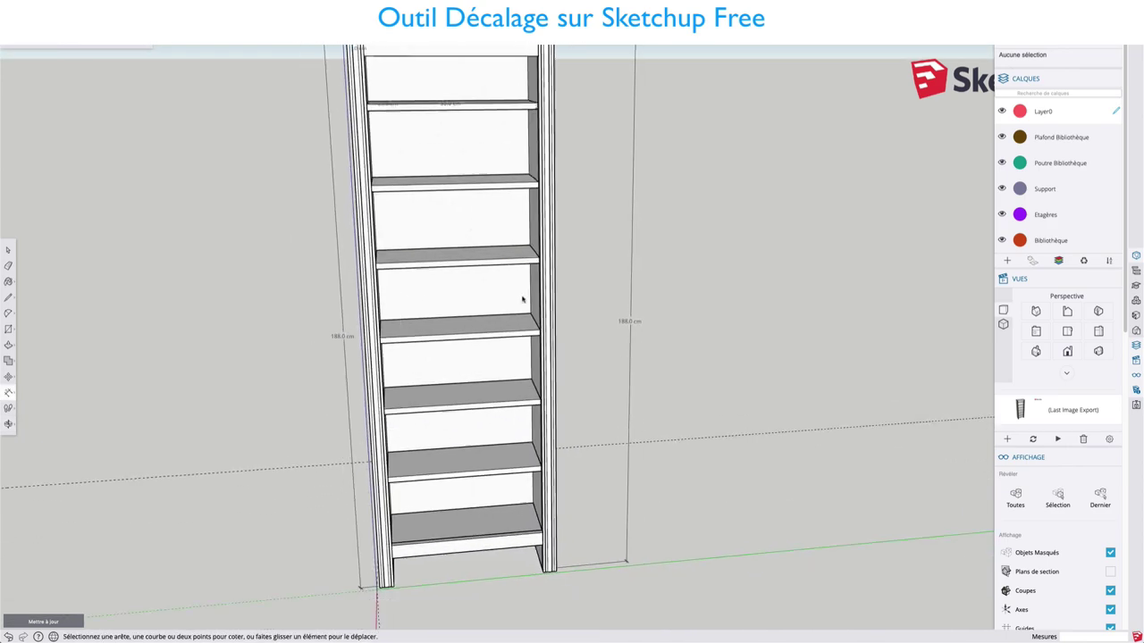
middle_drag(524, 302, 566, 209)
scroll(566, 209, down, 2)
mouse_move(608, 289)
middle_down()
mouse_move(541, 356)
mouse_move(414, 390)
middle_up()
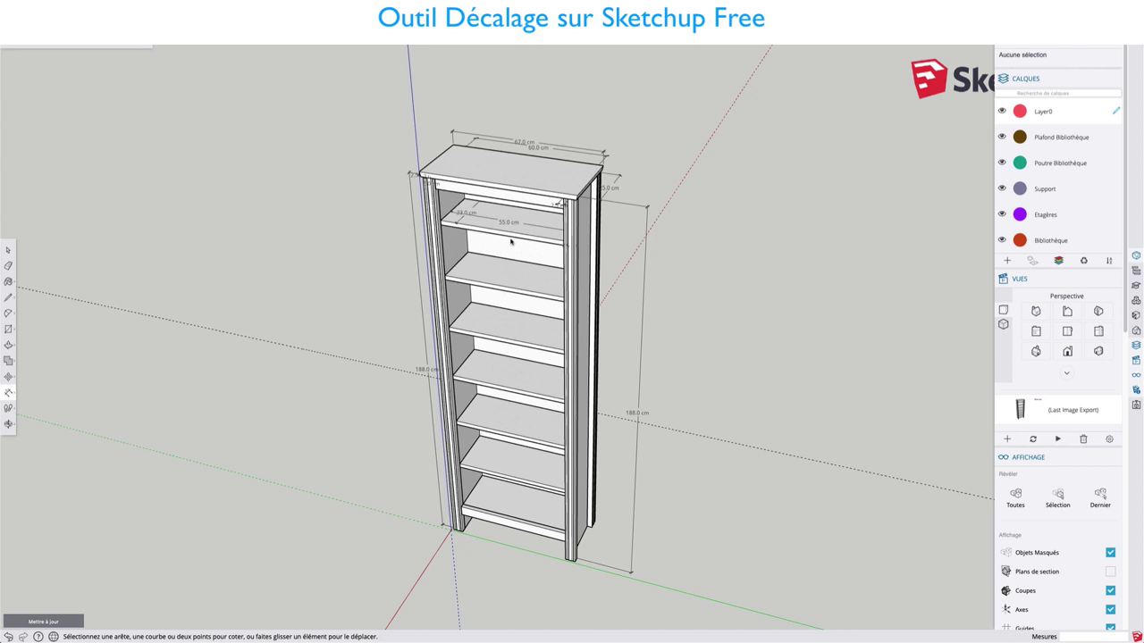
Step: Close the Vues, Affichage and Infos sur le modèle panels and switch to the Paint Bucket
click(525, 222)
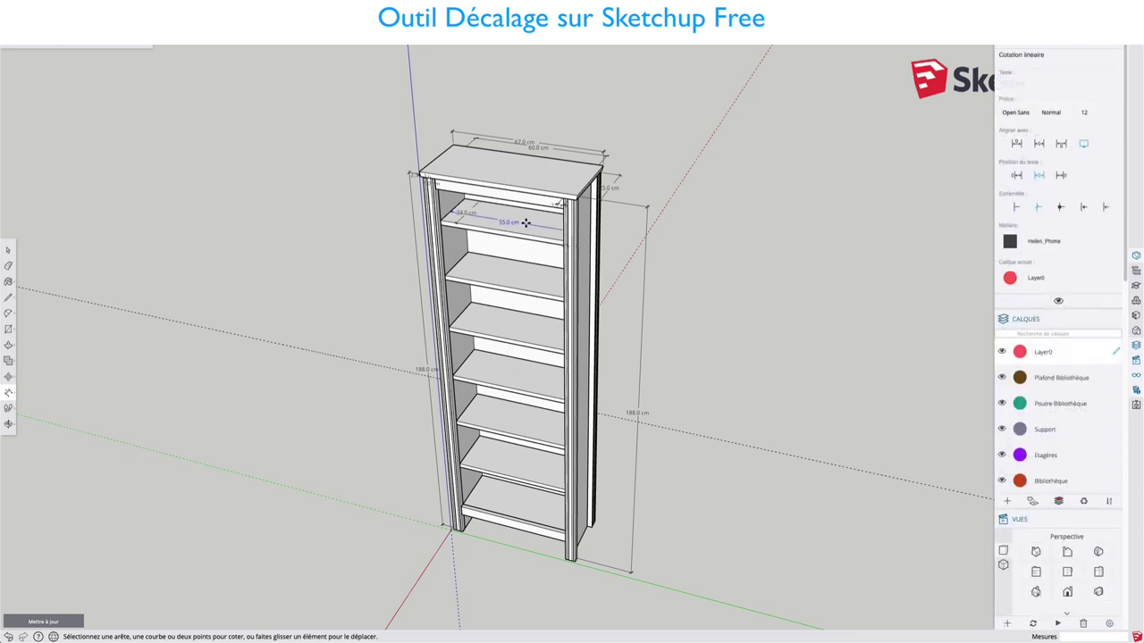
click(961, 280)
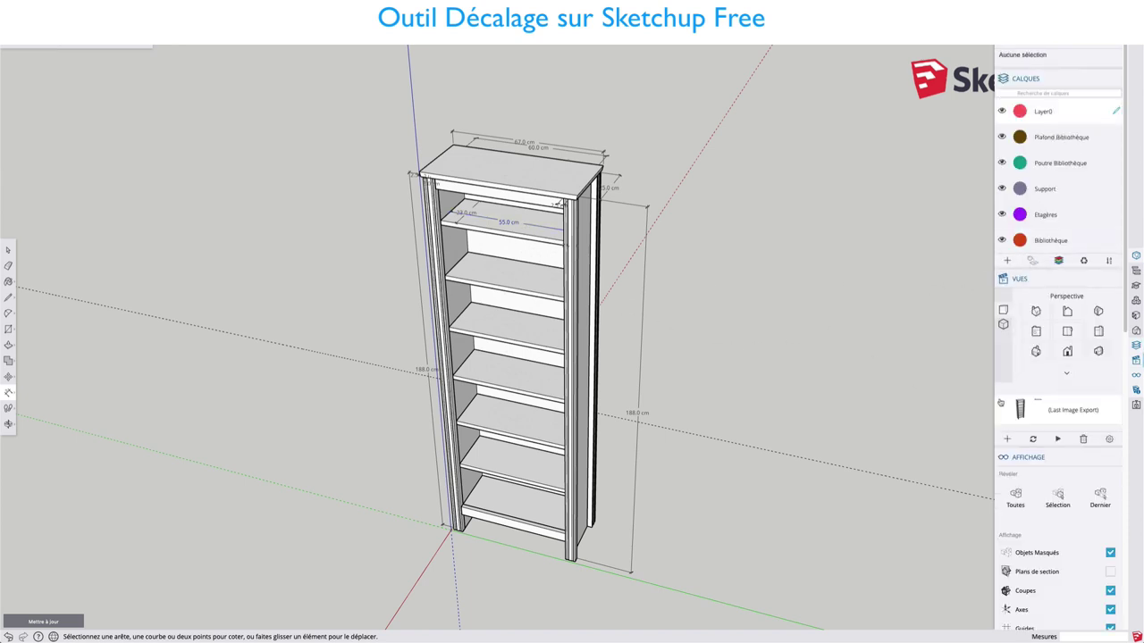
scroll(1056, 366, down, 5)
scroll(1057, 366, down, 4)
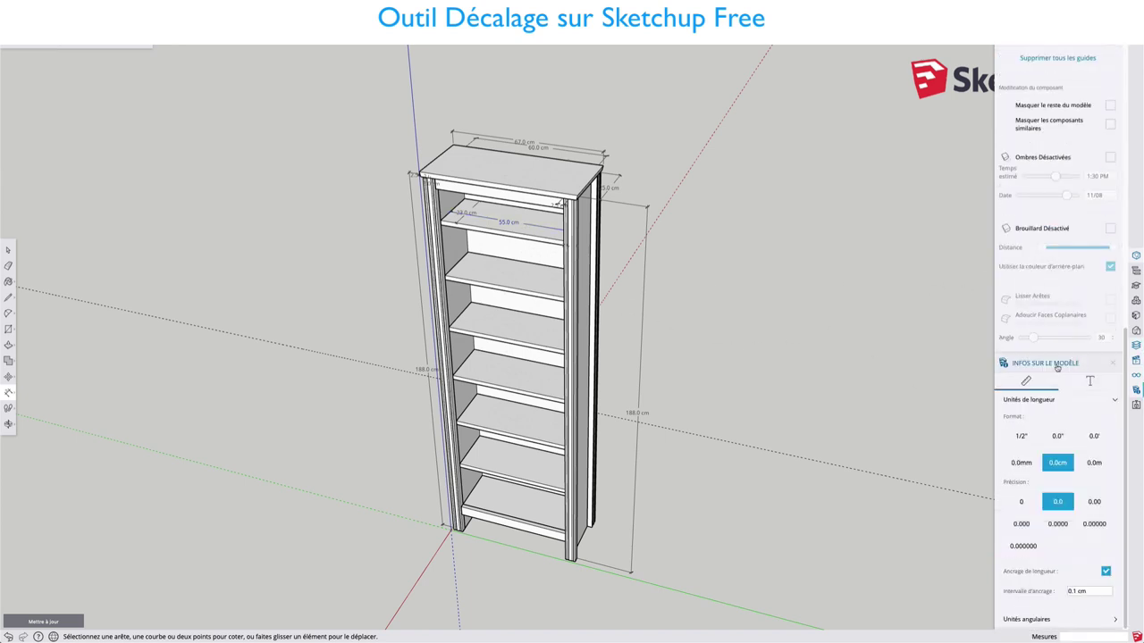
scroll(1057, 366, up, 7)
scroll(1057, 366, up, 2)
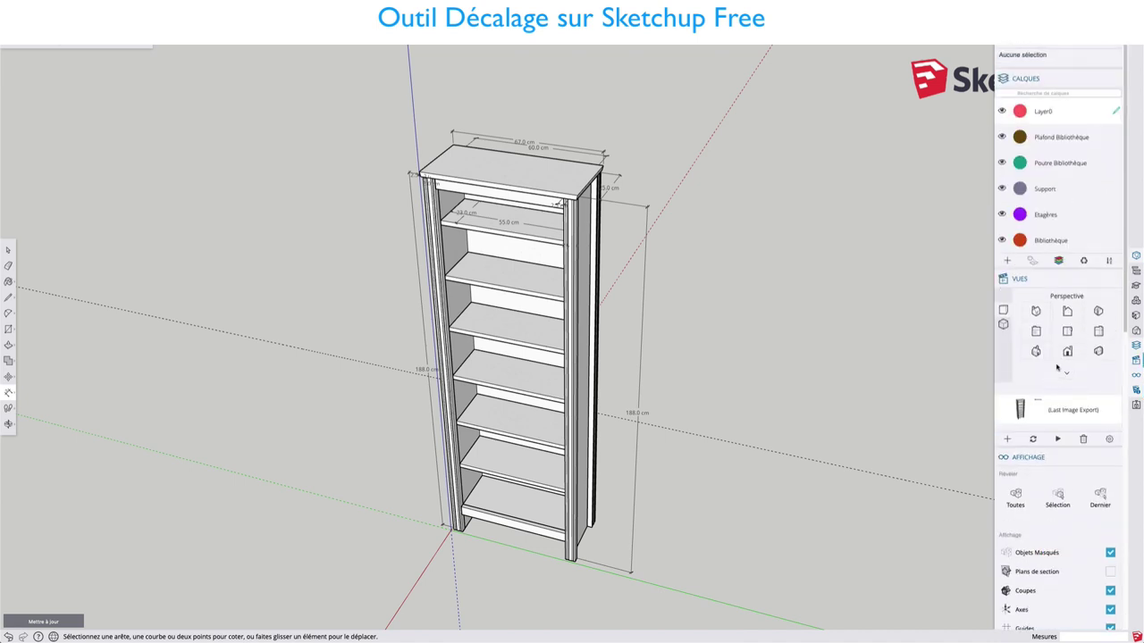
click(1114, 279)
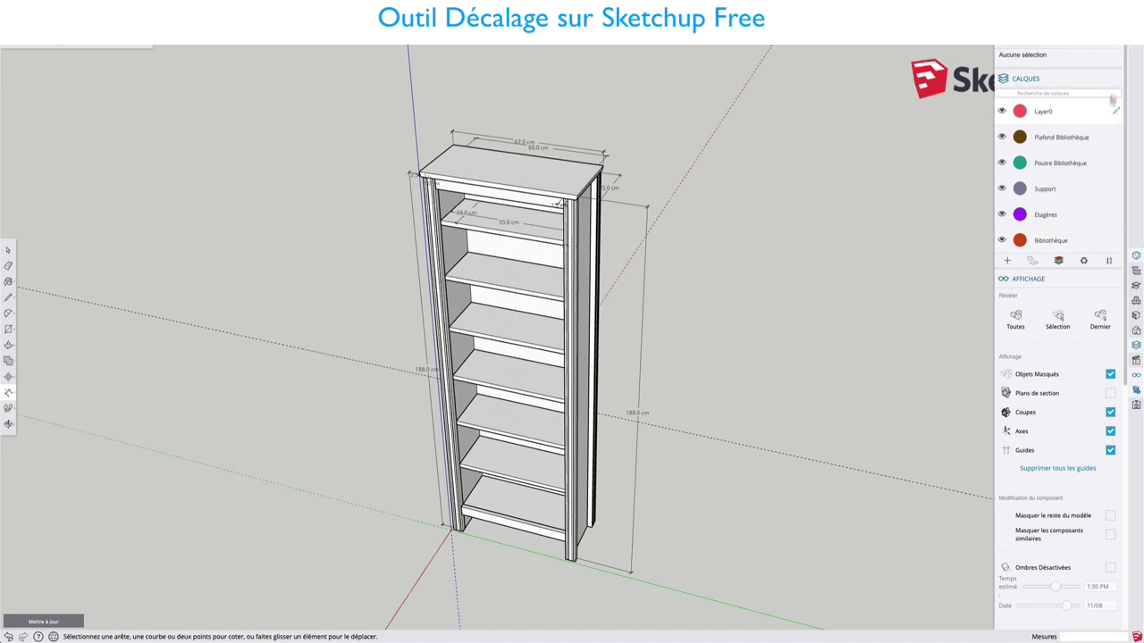
scroll(1115, 57, down, 1)
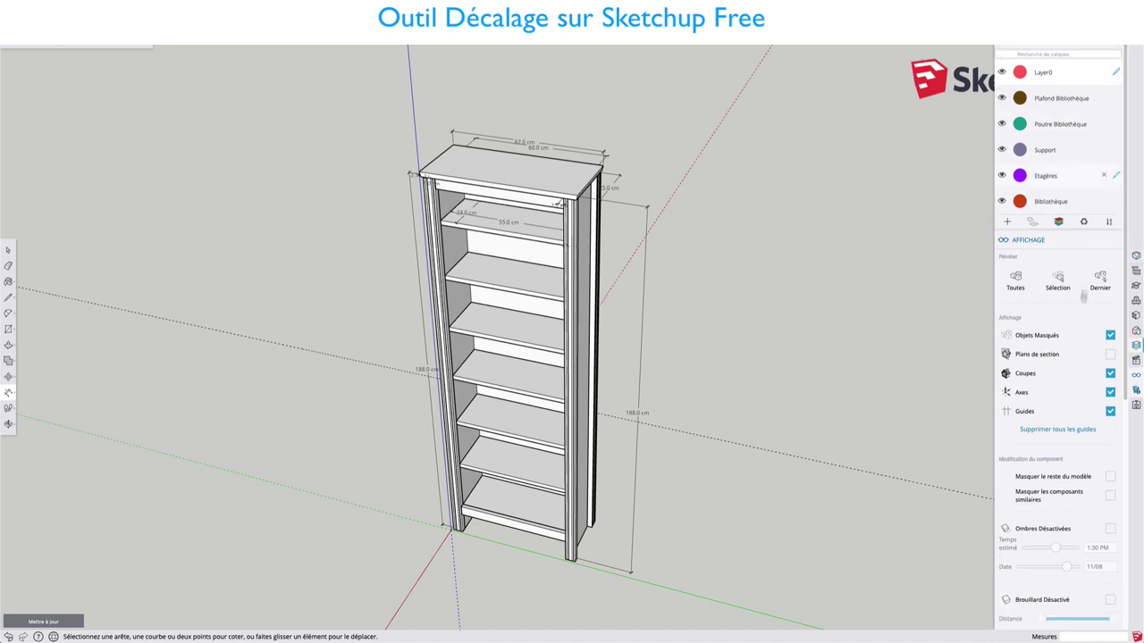
click(1113, 240)
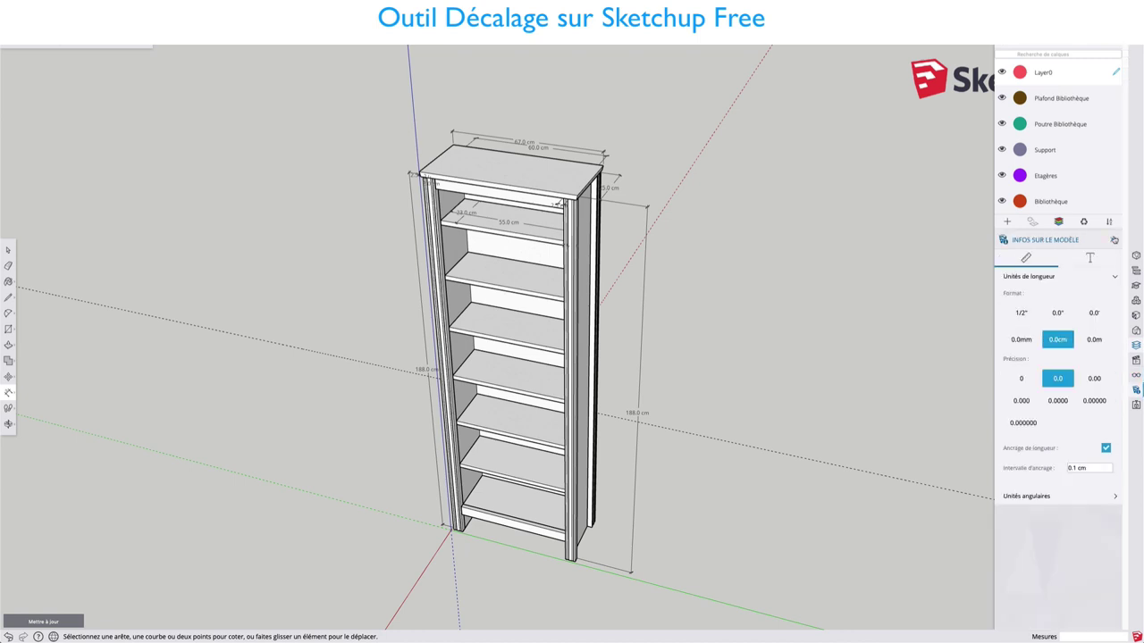
click(1112, 242)
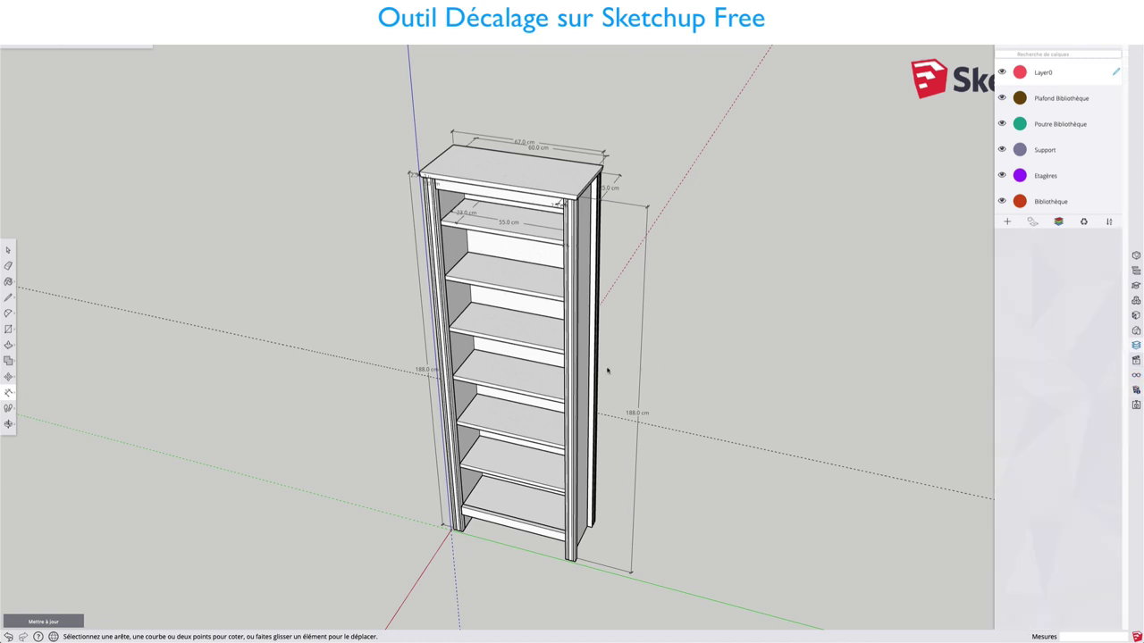
key(b)
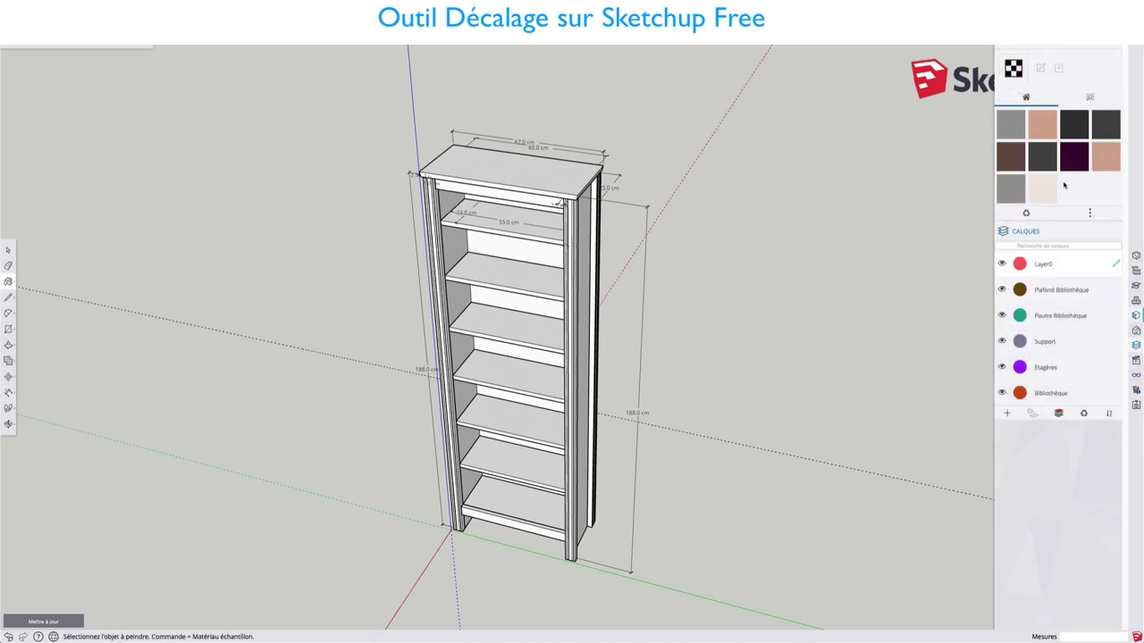
Step: Switch between the browse and In Model material tabs to look over available categories
click(1089, 99)
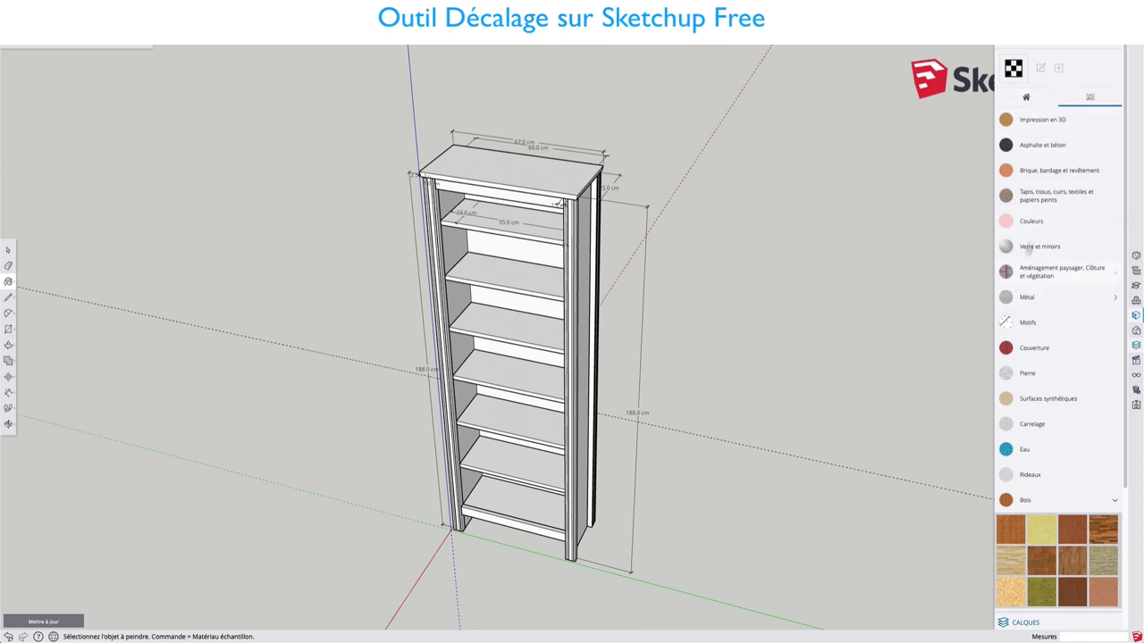
click(1025, 101)
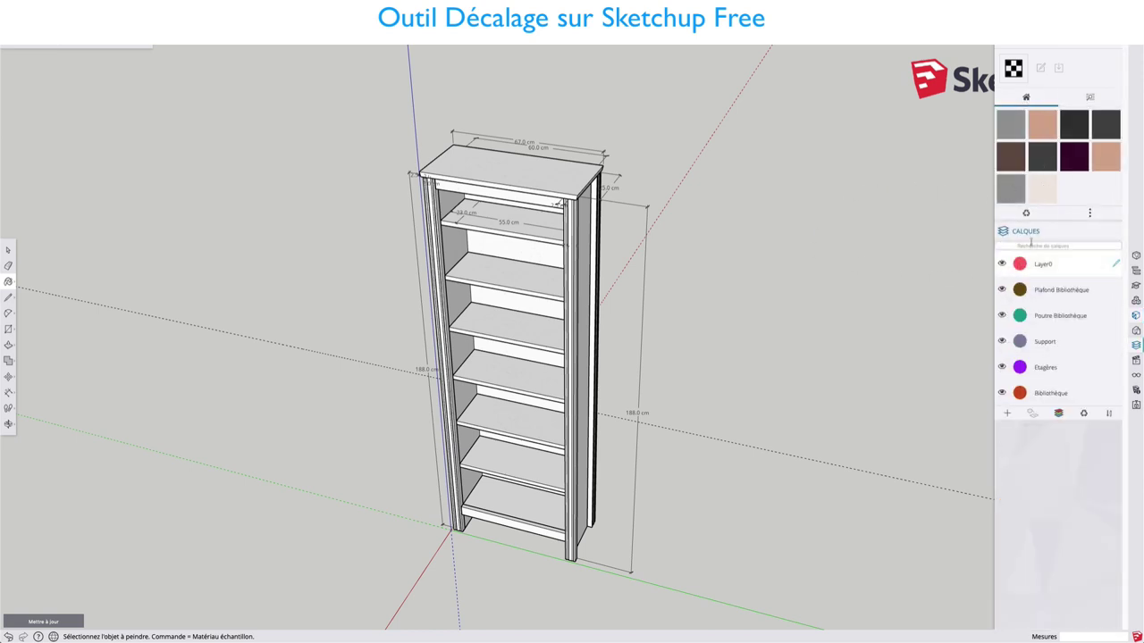
scroll(541, 175, up, 3)
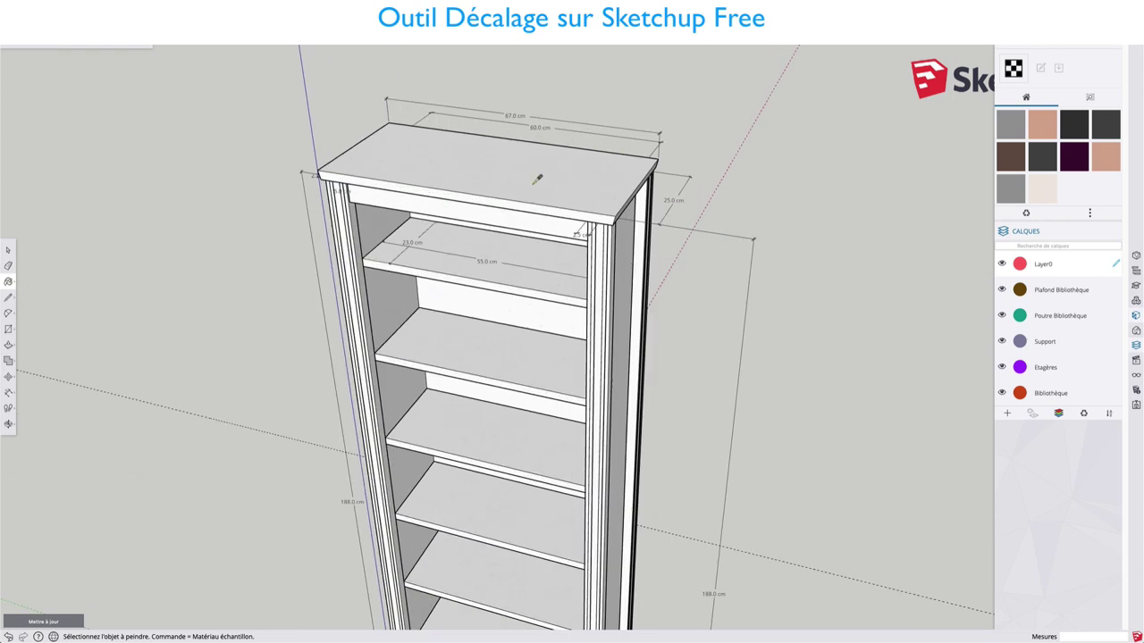
scroll(536, 181, up, 3)
scroll(536, 182, down, 2)
scroll(556, 200, down, 3)
scroll(557, 199, down, 2)
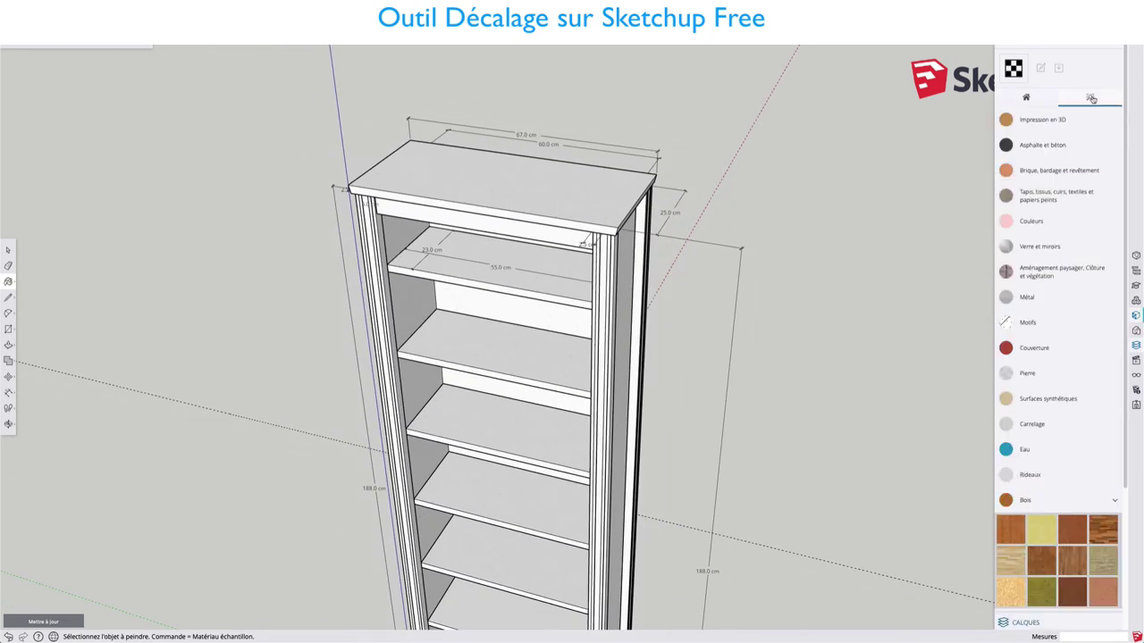
click(1089, 98)
scroll(1059, 454, down, 3)
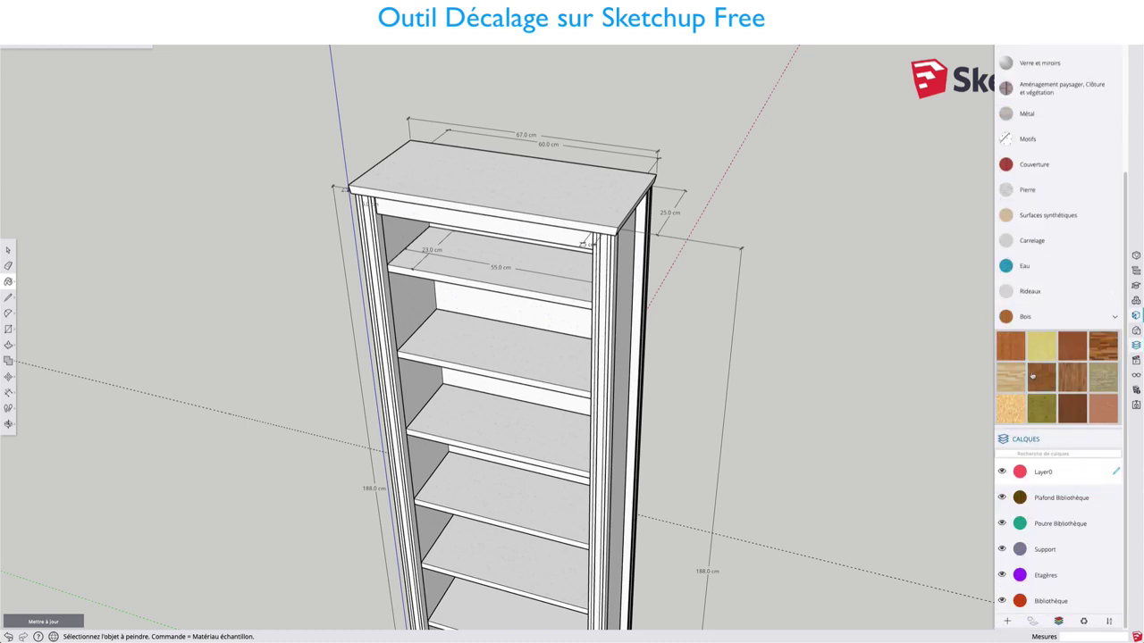
scroll(1045, 362, up, 3)
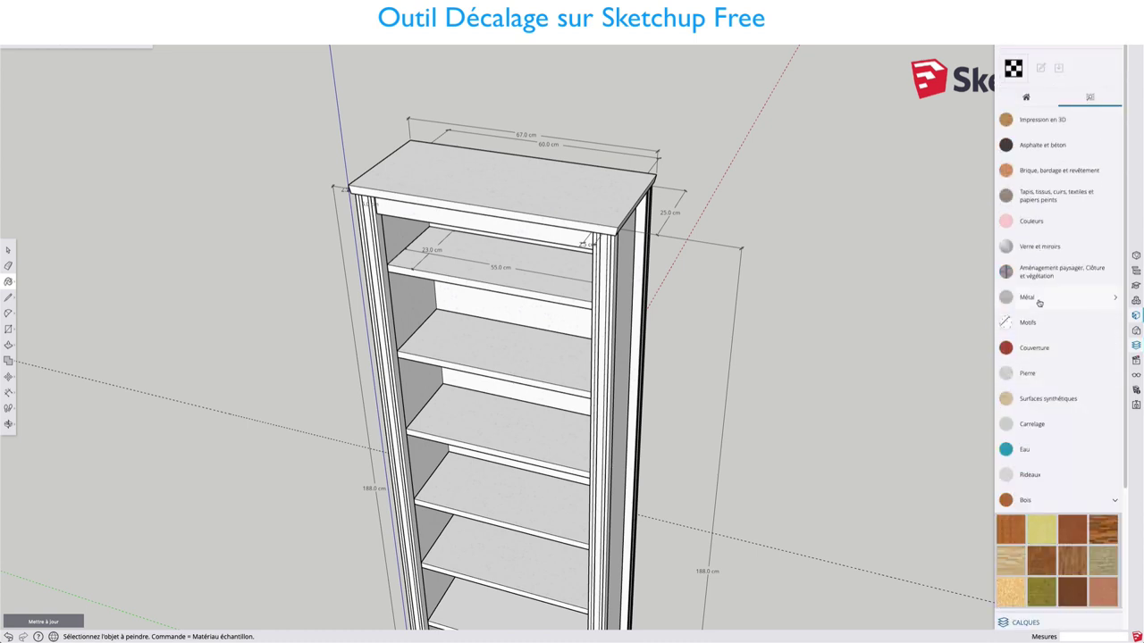
Step: Expand the fabric, brick and Bois categories, leaving the Bois wood swatches displayed
click(1040, 192)
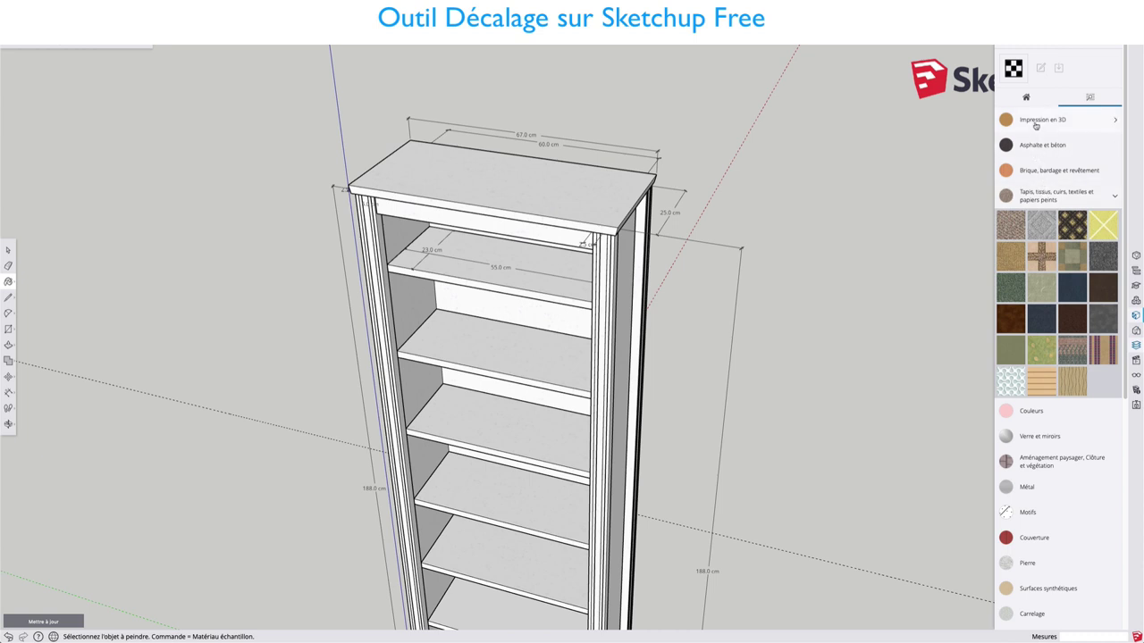
click(1034, 170)
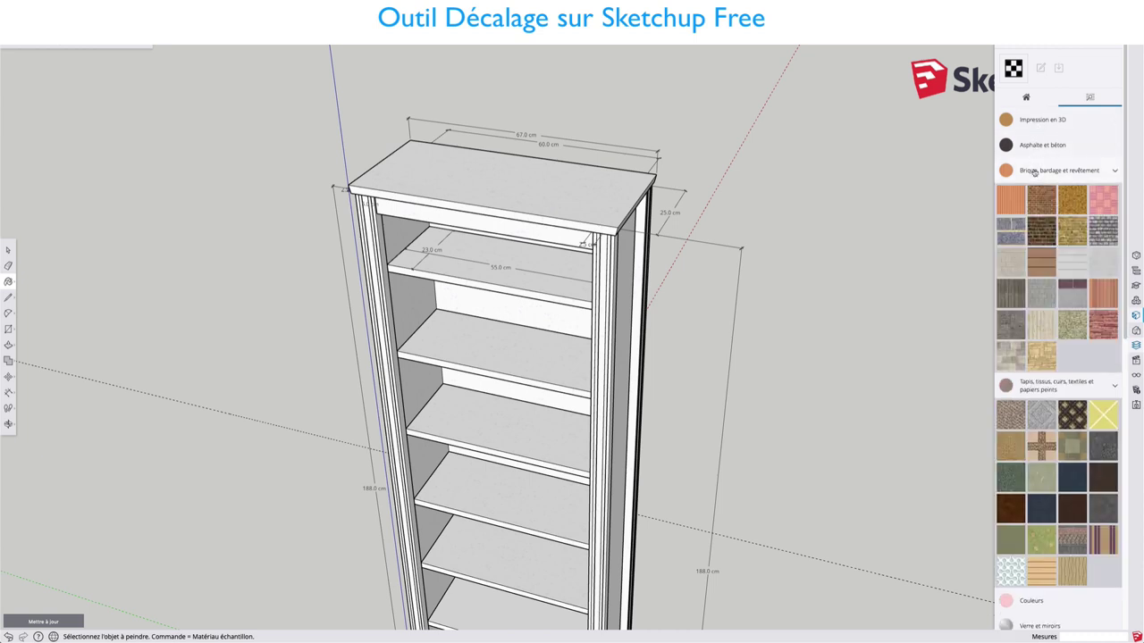
scroll(1028, 357, down, 5)
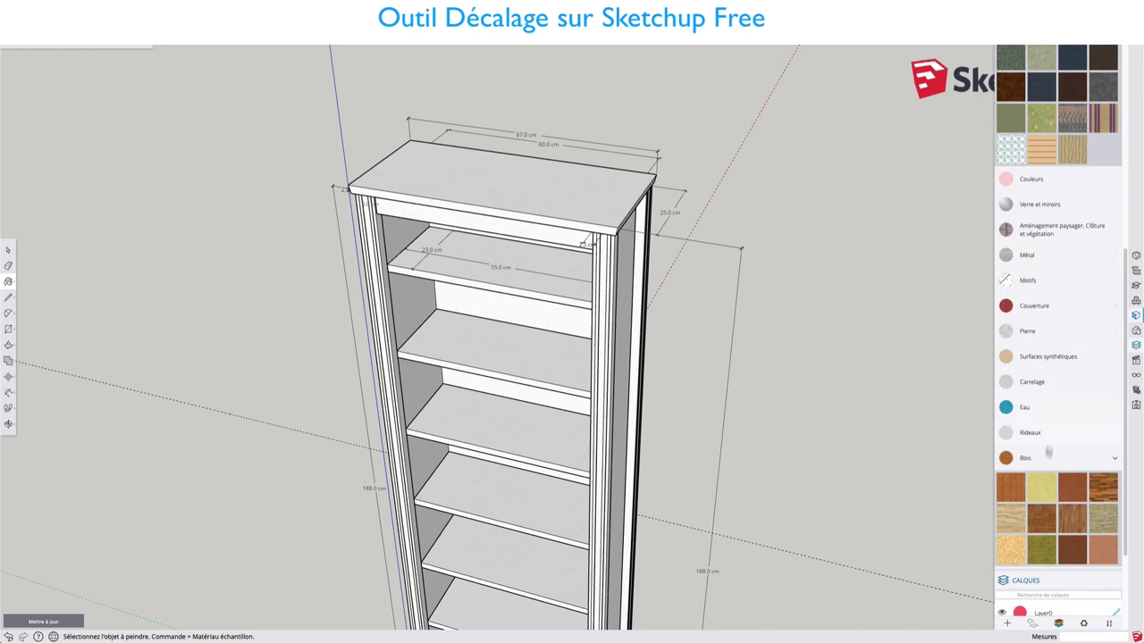
click(1025, 457)
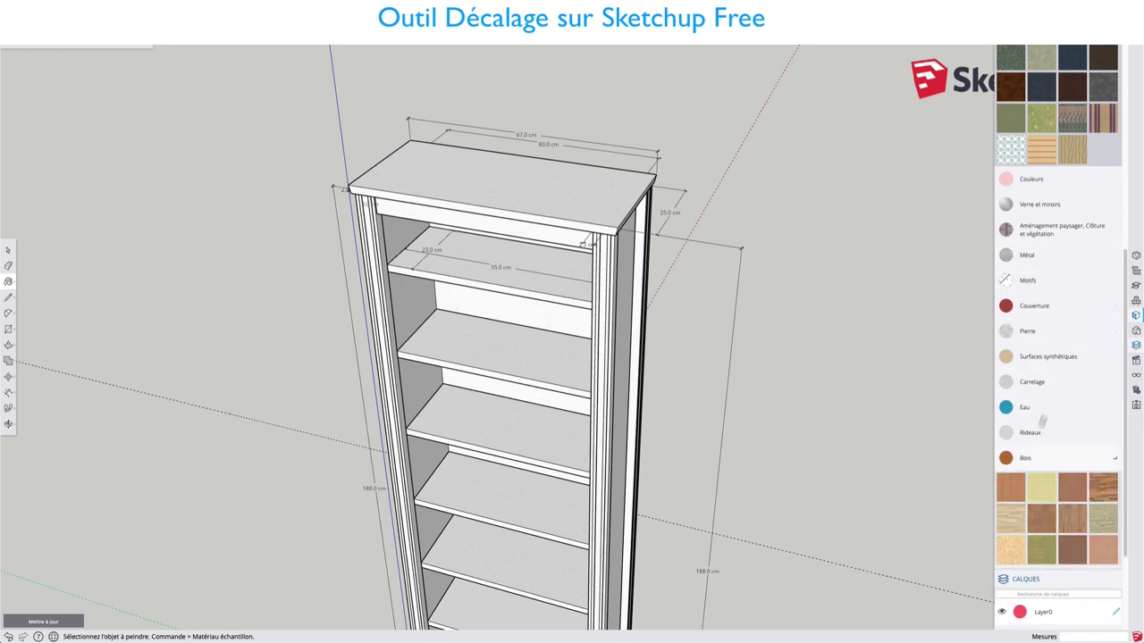
scroll(1047, 402, down, 2)
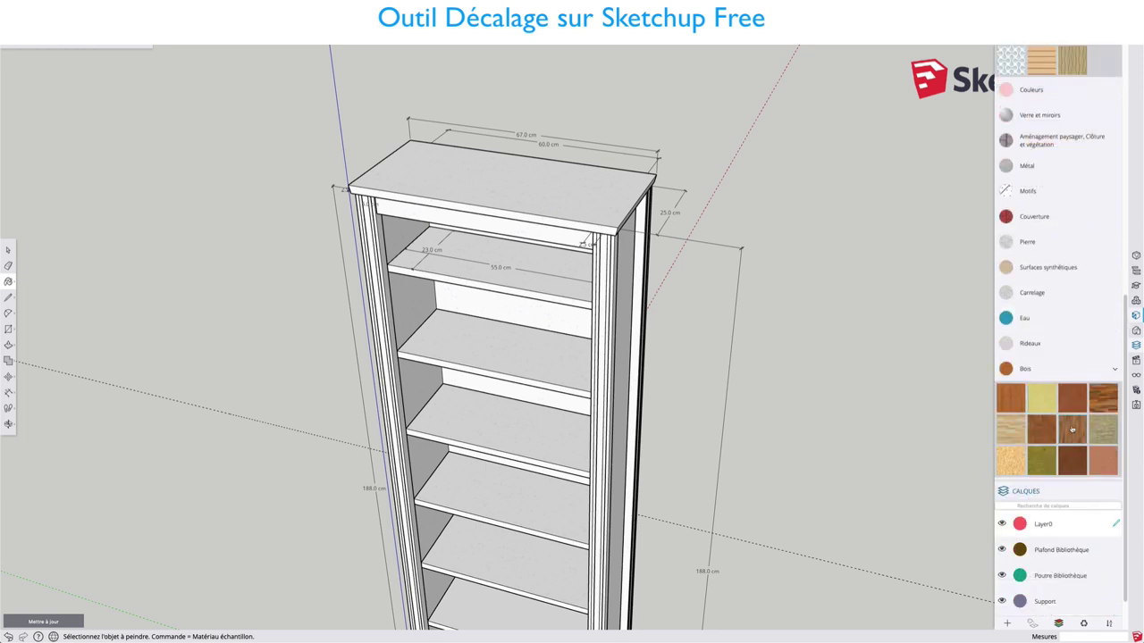
scroll(1071, 429, up, 1)
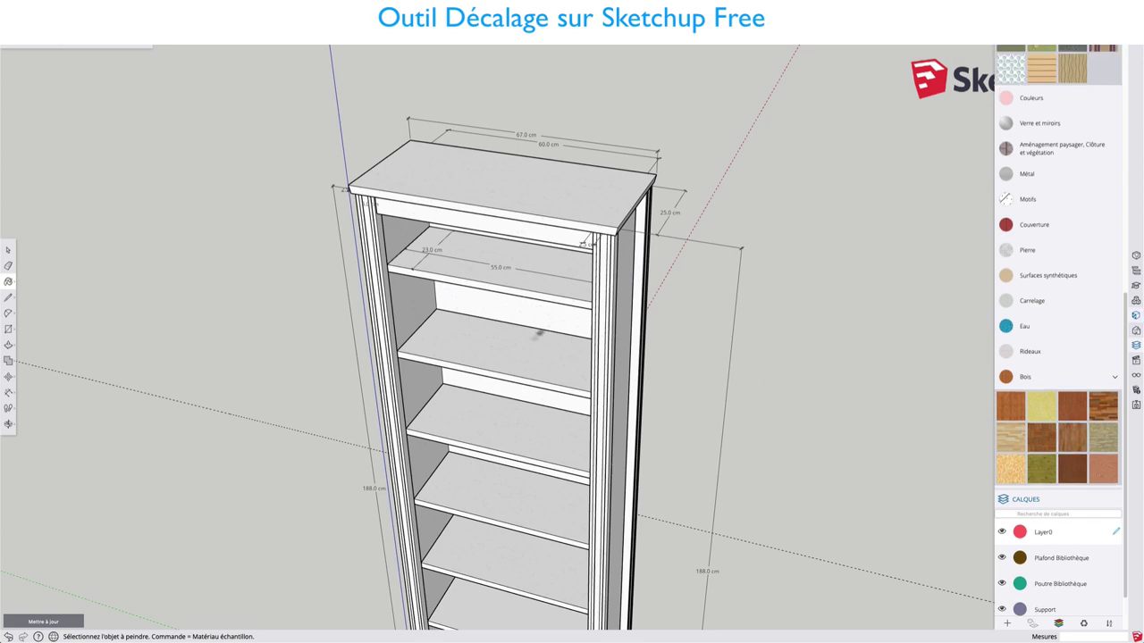
scroll(524, 357, up, 3)
scroll(524, 357, up, 2)
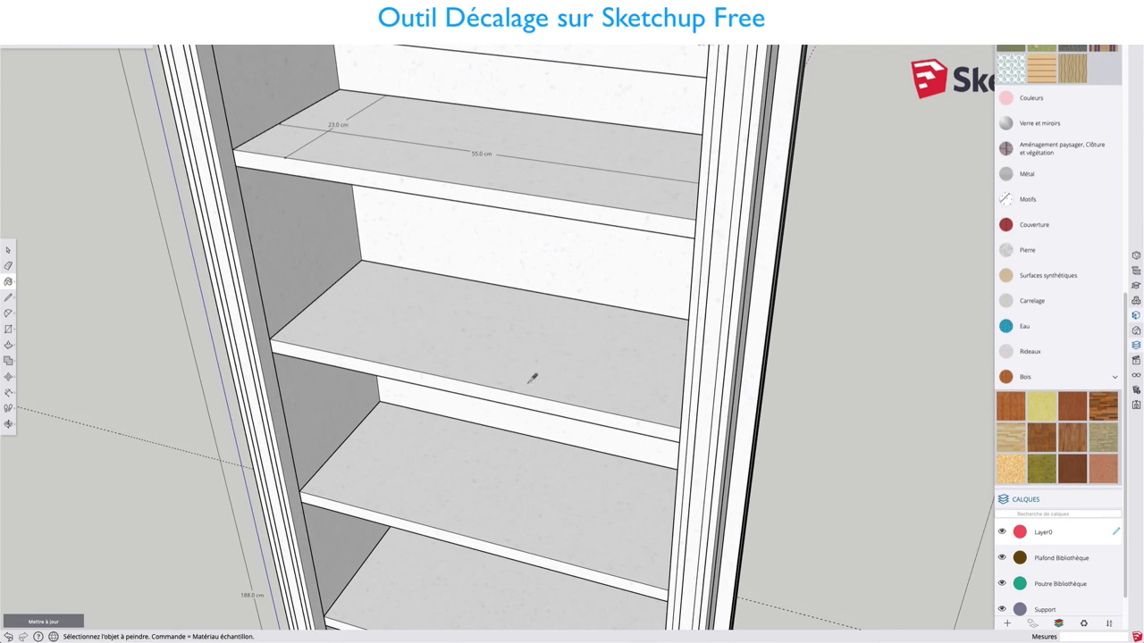
scroll(1011, 422, up, 3)
scroll(1011, 422, down, 4)
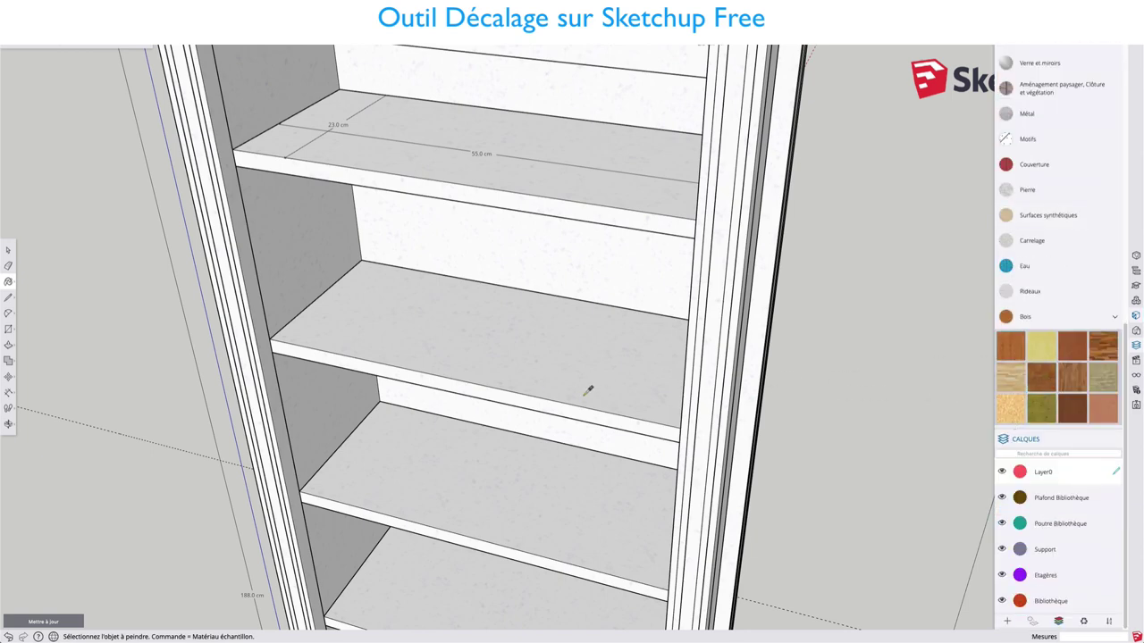
scroll(590, 406, down, 4)
key(space)
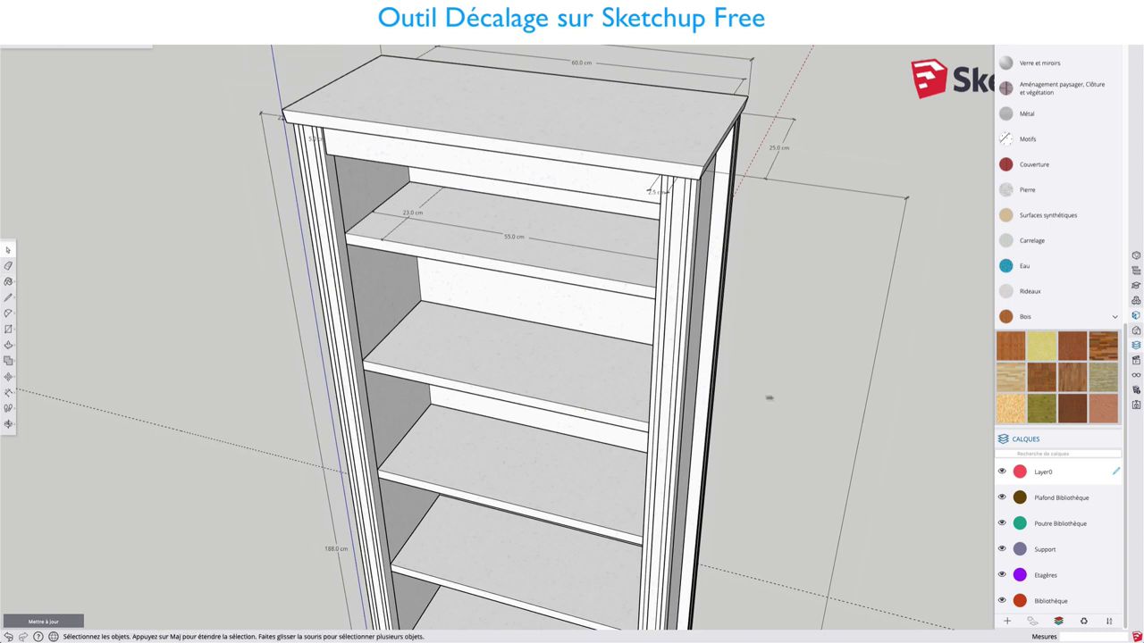
click(640, 161)
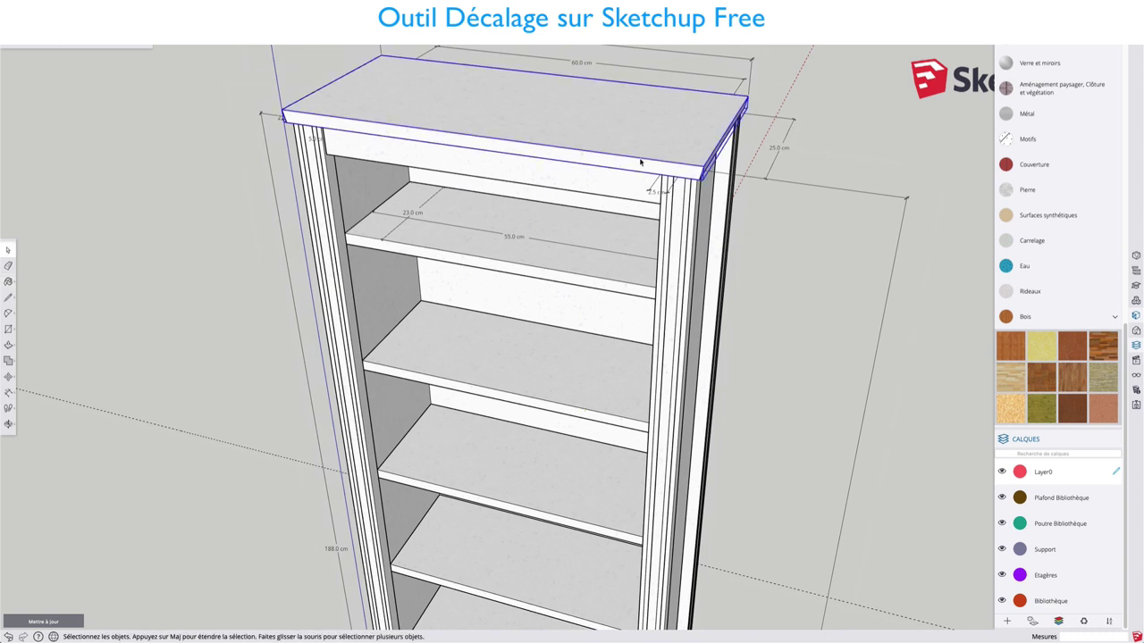
click(1013, 349)
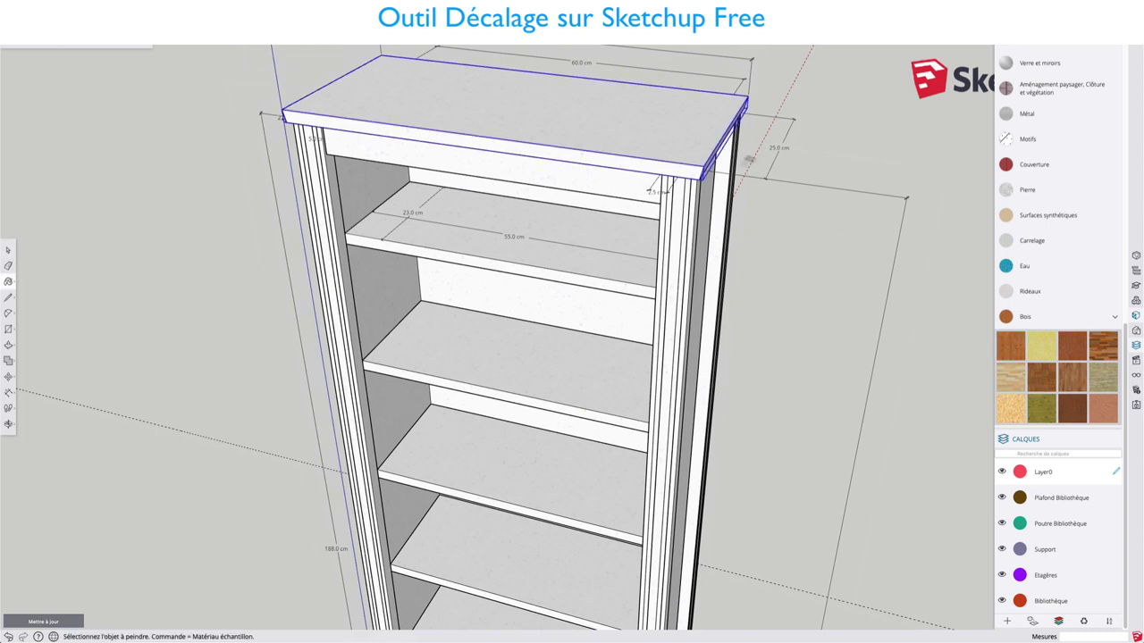
click(668, 138)
mouse_move(638, 154)
middle_down()
mouse_move(595, 230)
mouse_move(732, 268)
mouse_move(842, 229)
mouse_move(533, 205)
mouse_move(547, 211)
middle_up()
key(space)
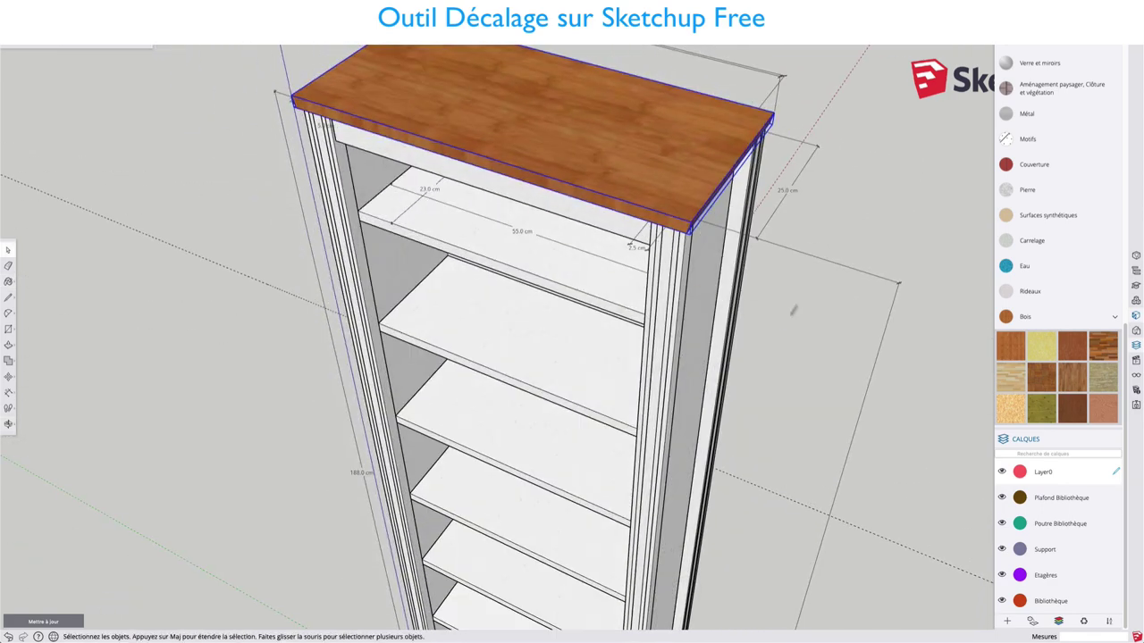
click(856, 227)
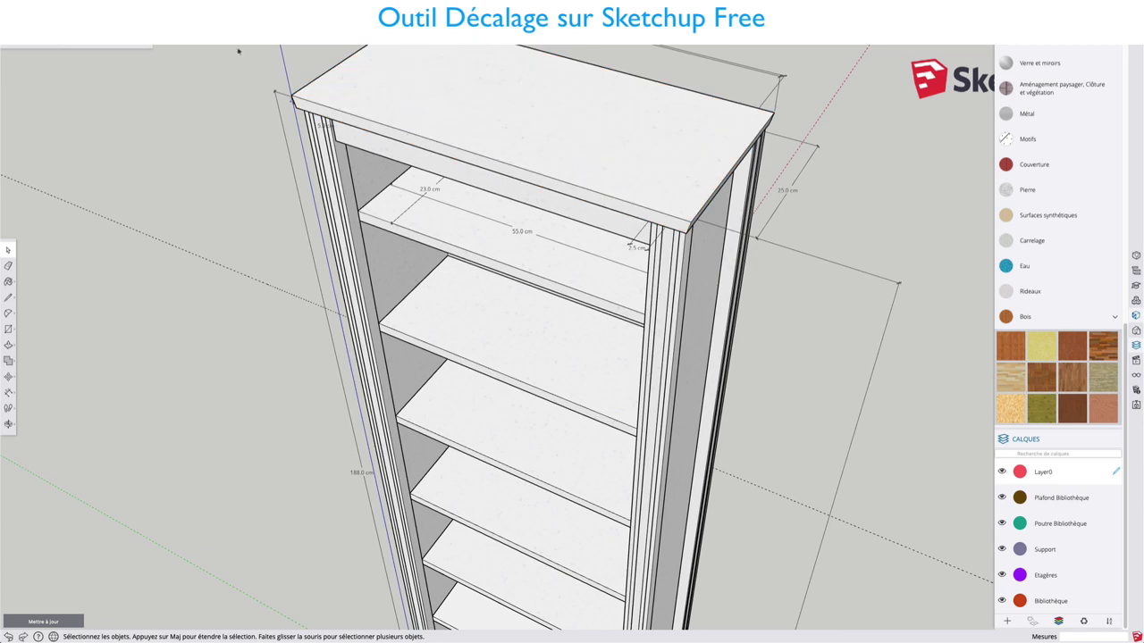
Step: Insert TextureBois.png from the computer as a material
click(93, 39)
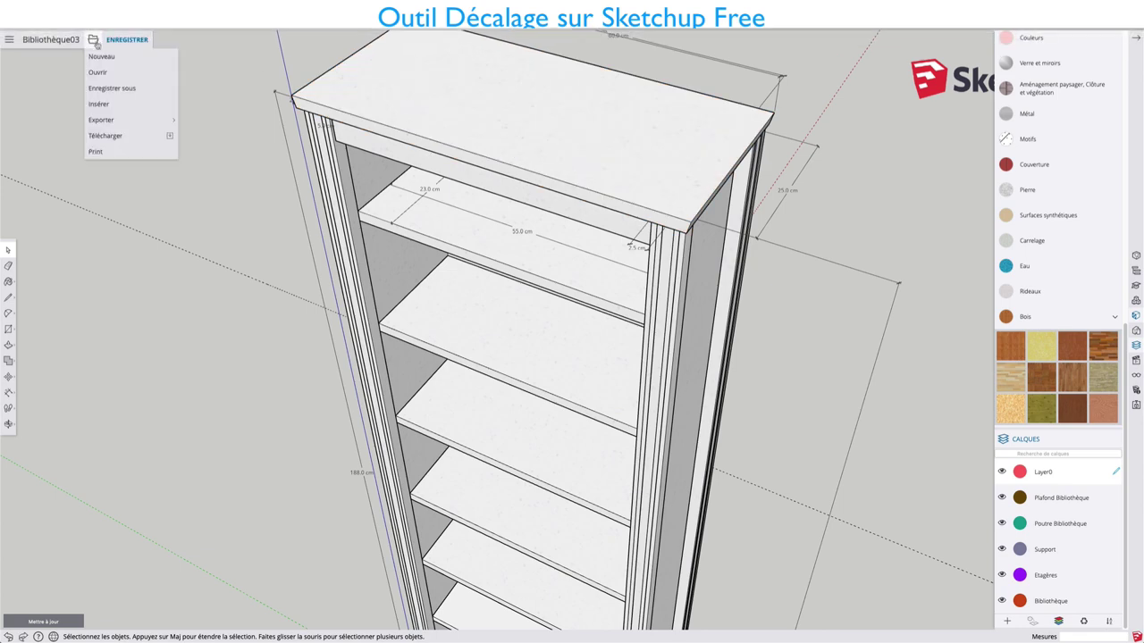
click(105, 104)
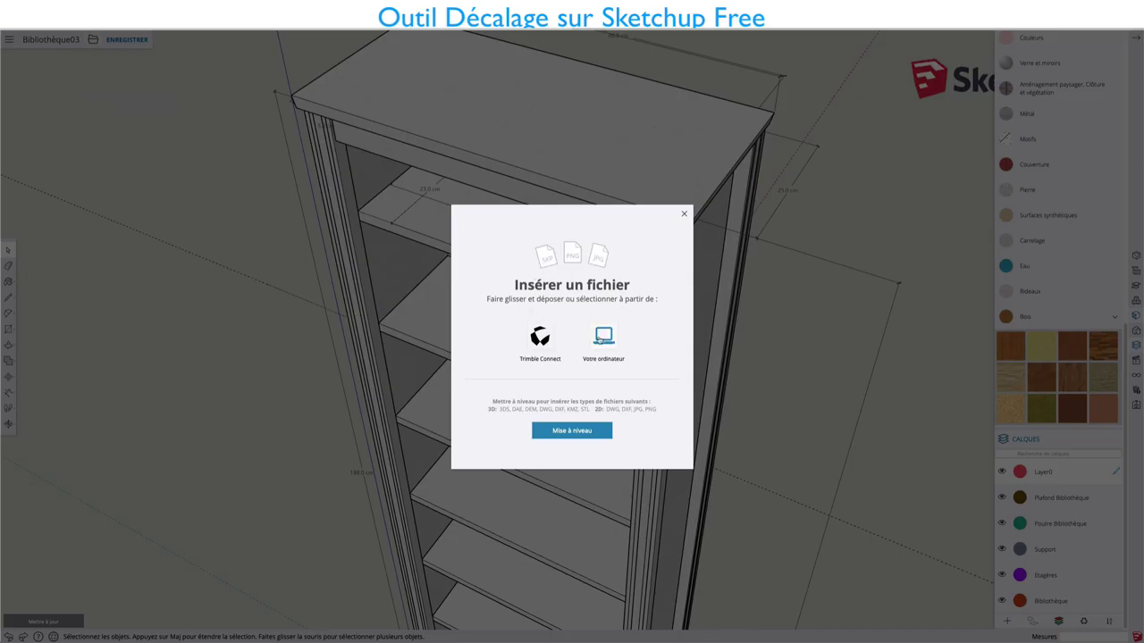
click(603, 337)
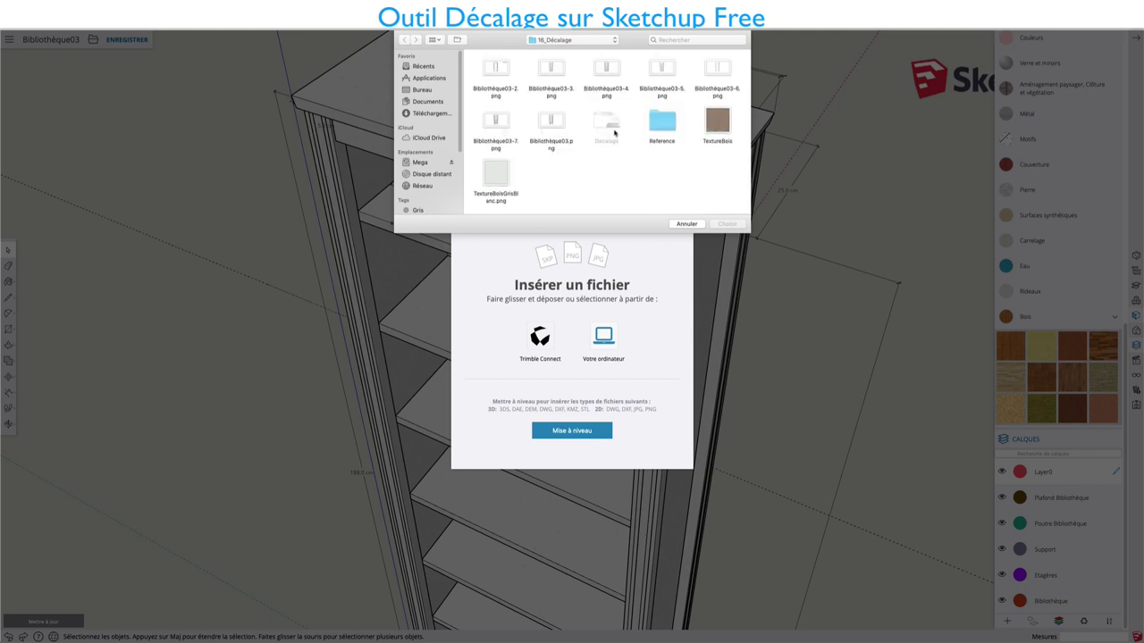
click(718, 124)
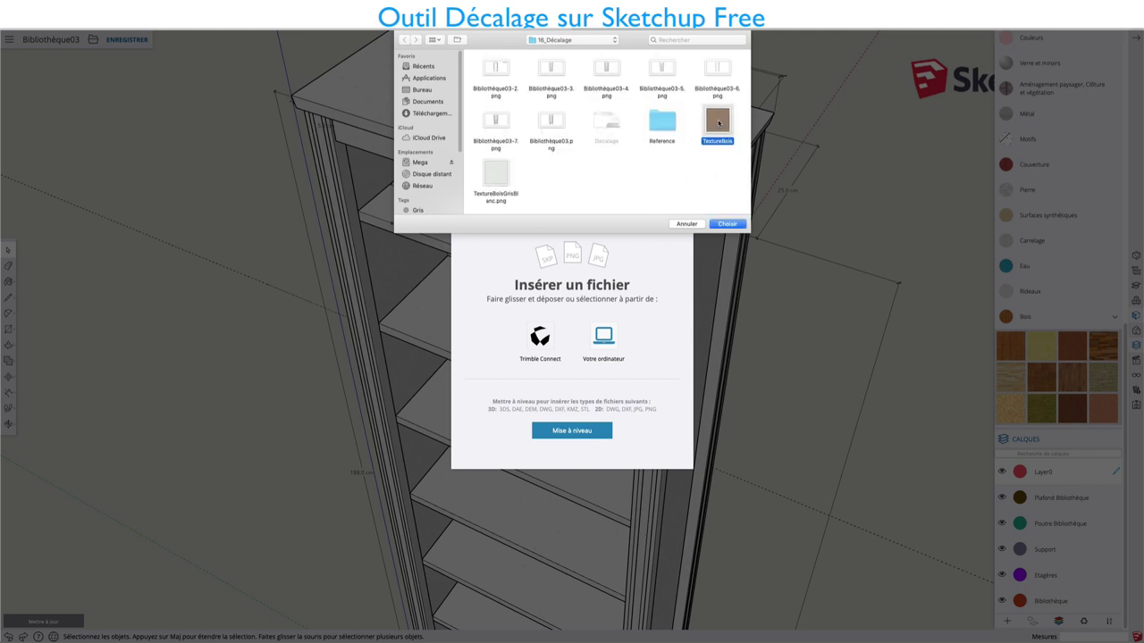
click(727, 225)
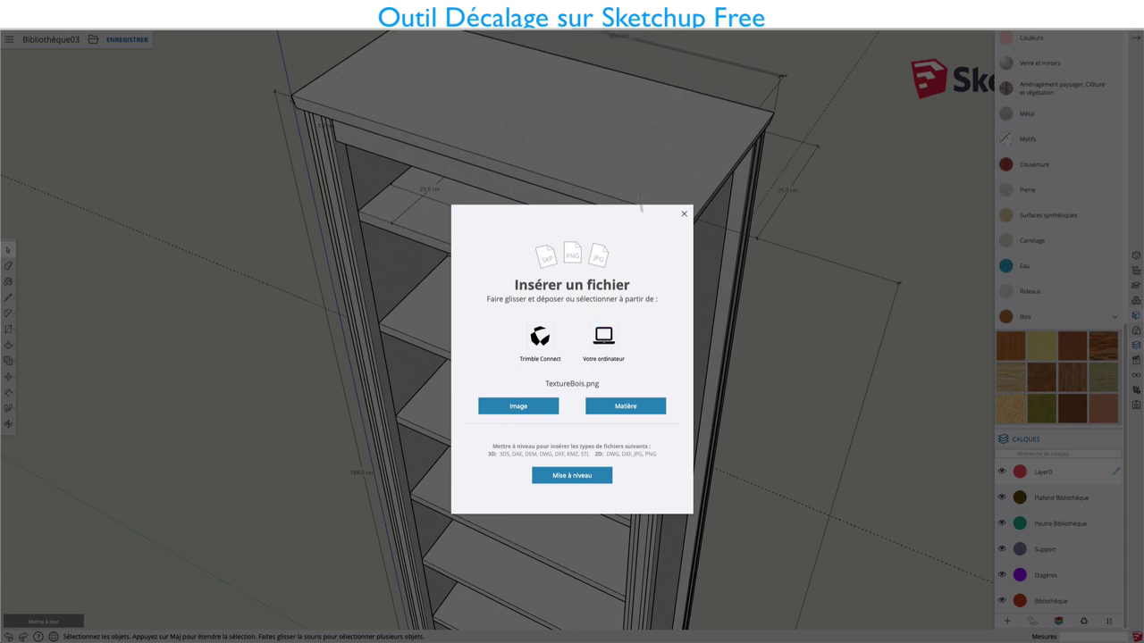
click(626, 406)
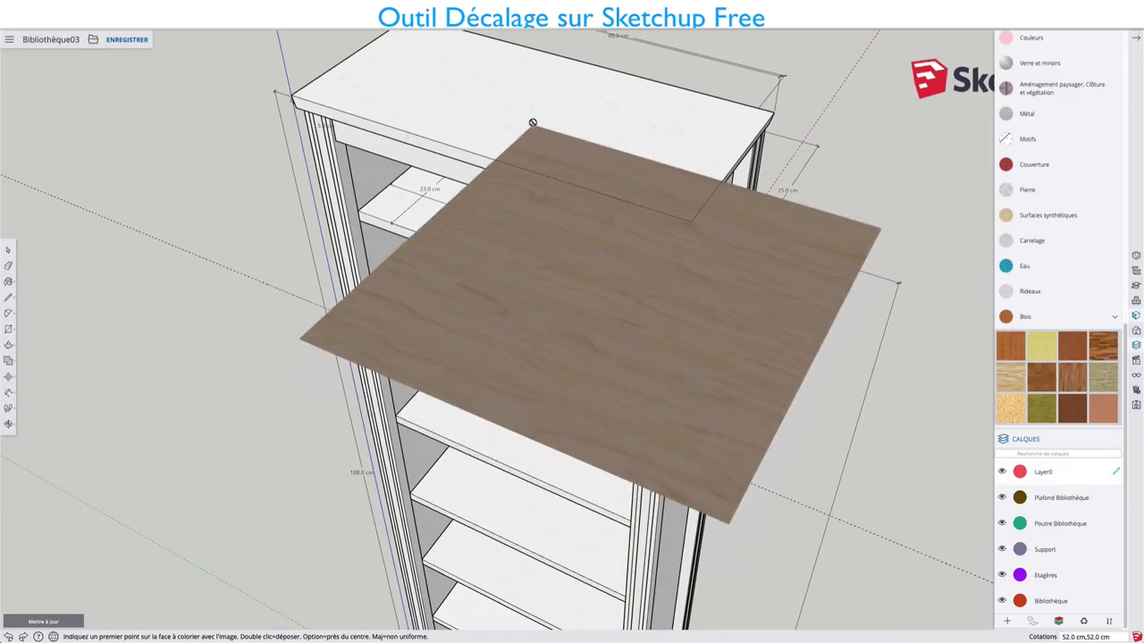
Step: Cancel placing the texture and open the bookcase top group for editing
scroll(536, 187, up, 5)
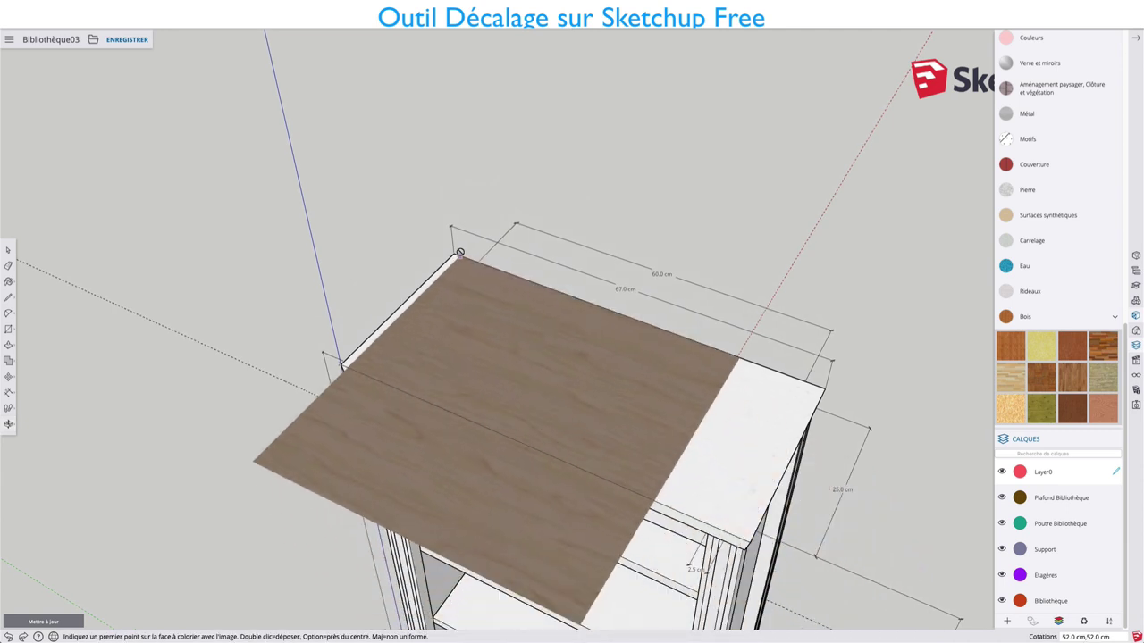
key(Escape)
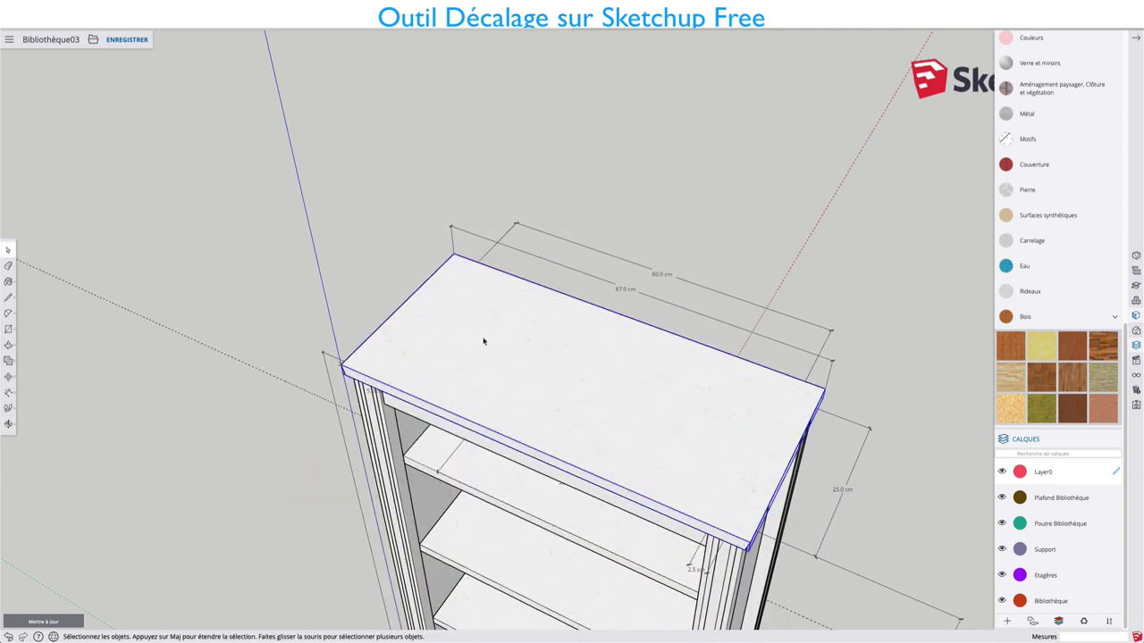
double_click(484, 340)
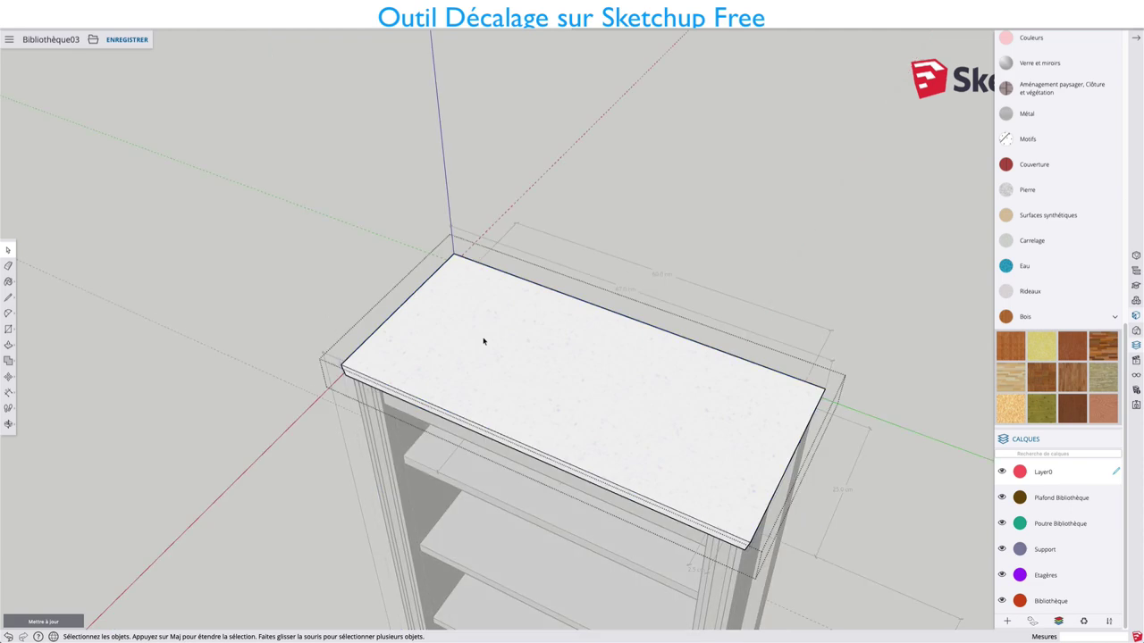
Step: Import TextureBois.png again from the computer as a material
click(93, 40)
click(101, 104)
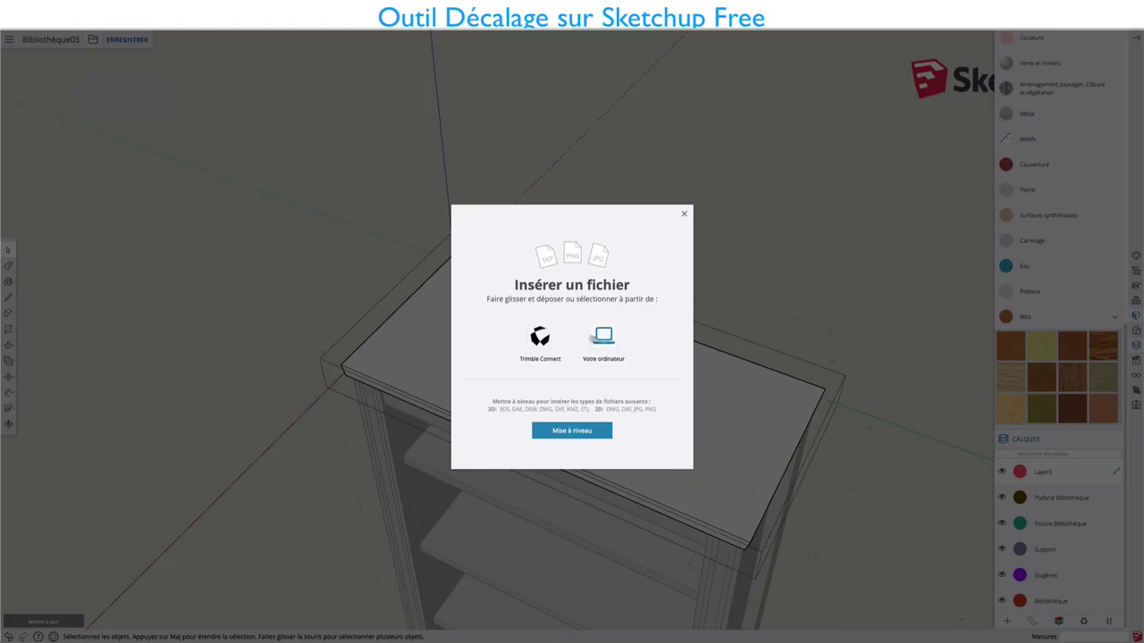
click(611, 344)
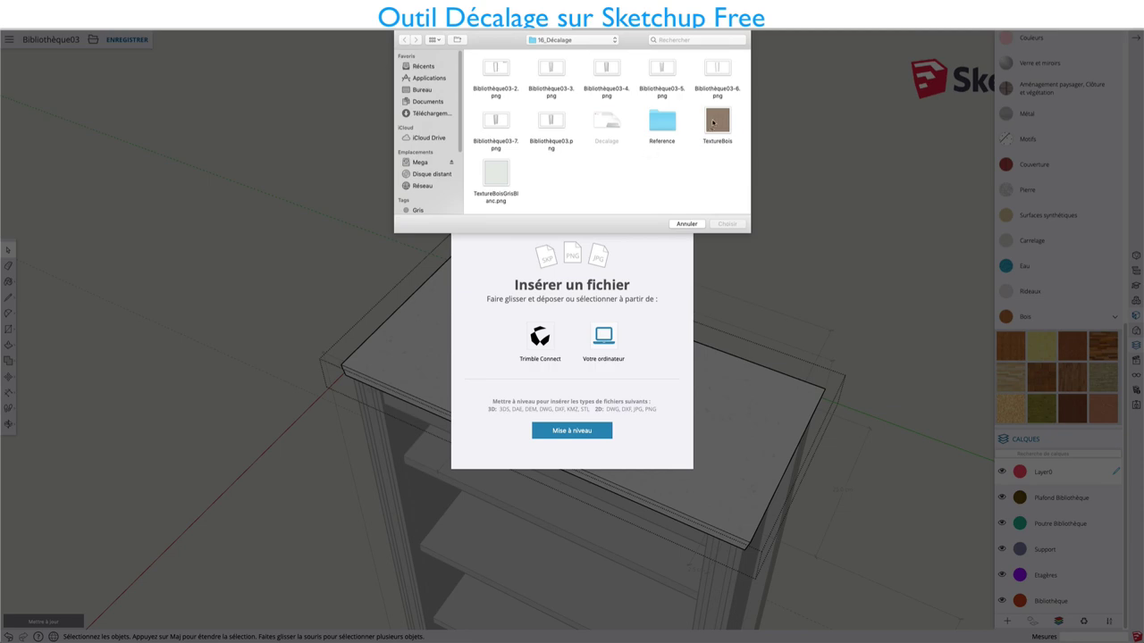
click(712, 123)
click(726, 224)
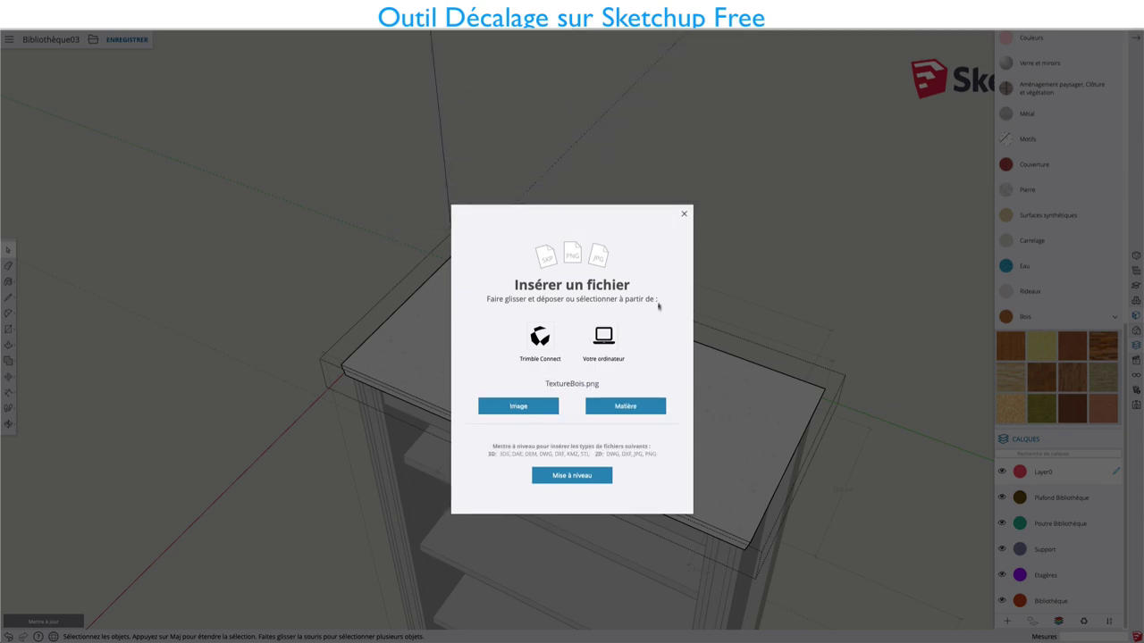
click(629, 405)
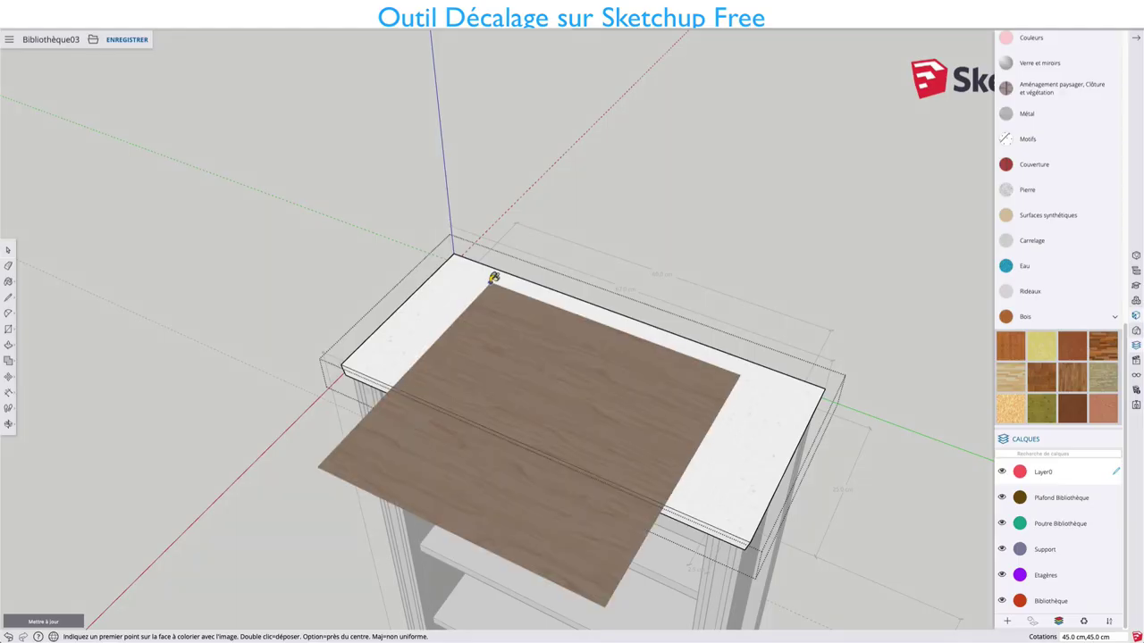
Step: Stretch the wood texture from the top's back corner to its opposite corner
click(454, 255)
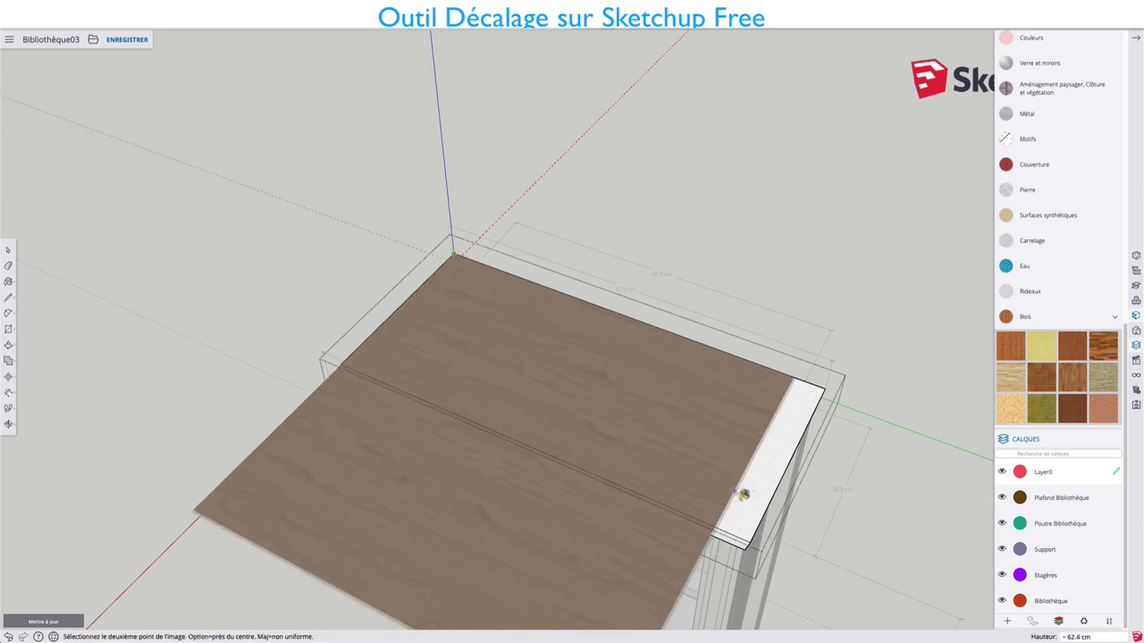
click(755, 534)
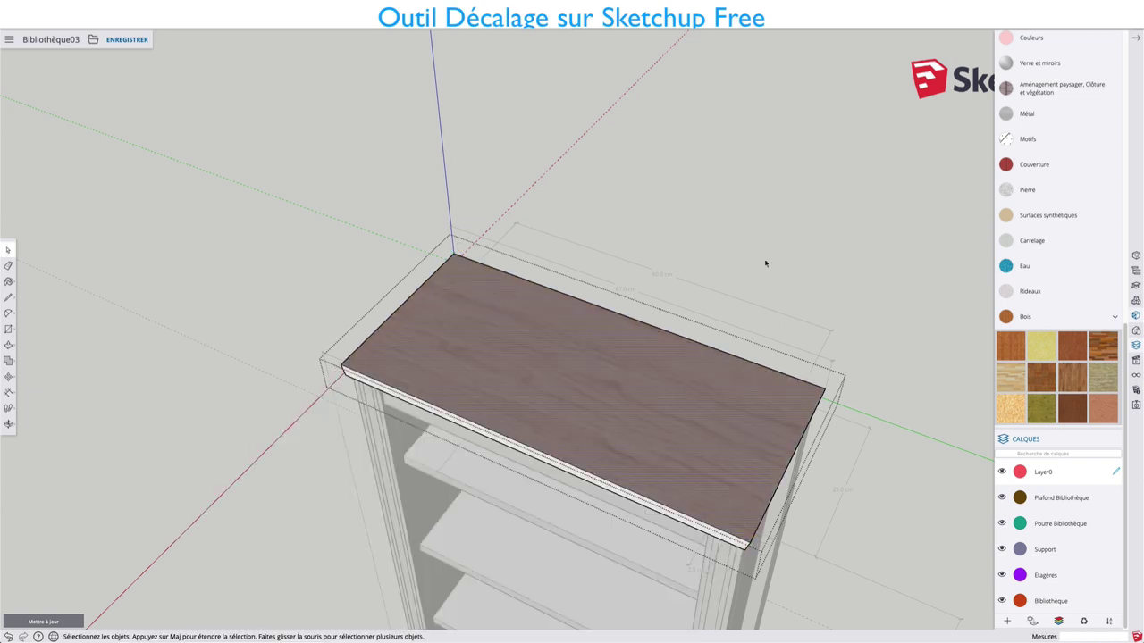
middle_drag(651, 416, 956, 169)
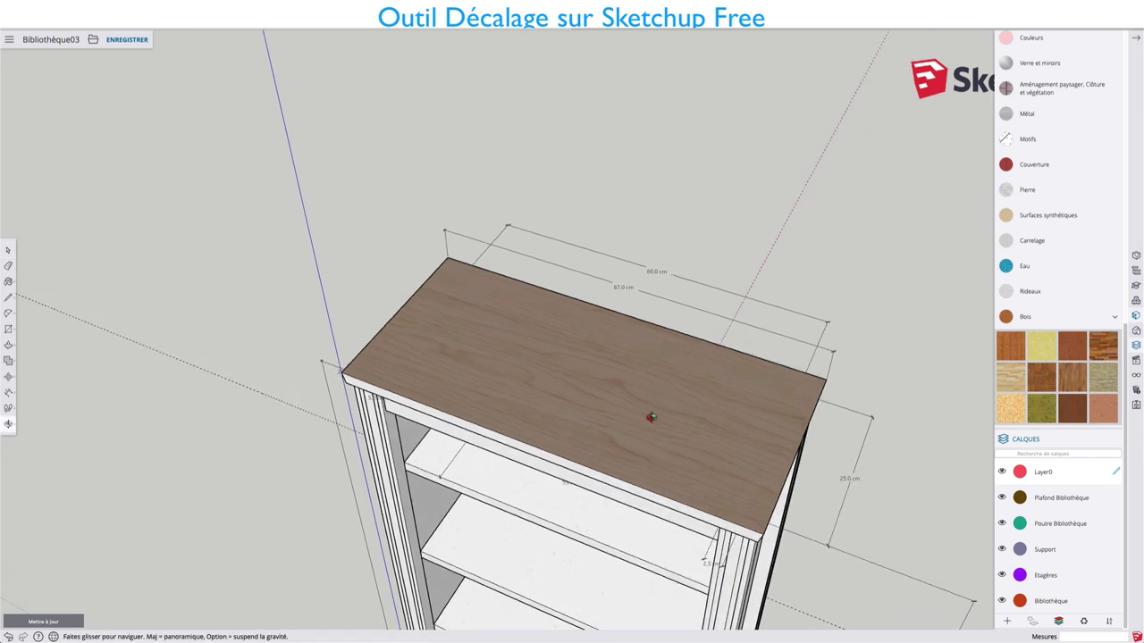
Step: Choose TextureBois from the In Model materials
scroll(1036, 128, up, 10)
click(1027, 107)
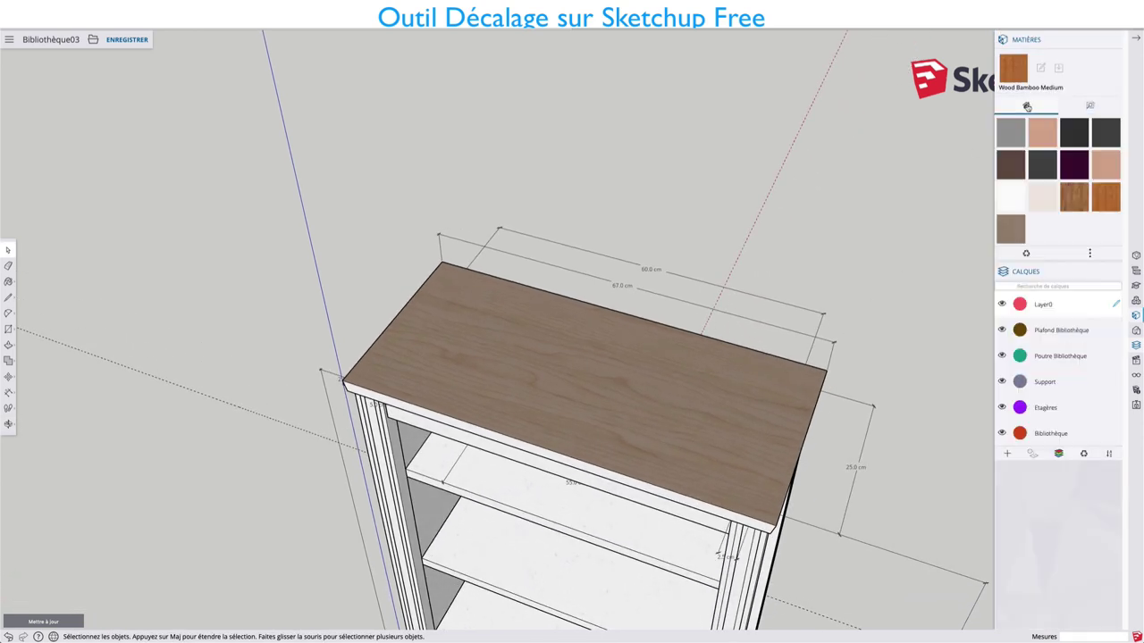
click(1015, 226)
key(space)
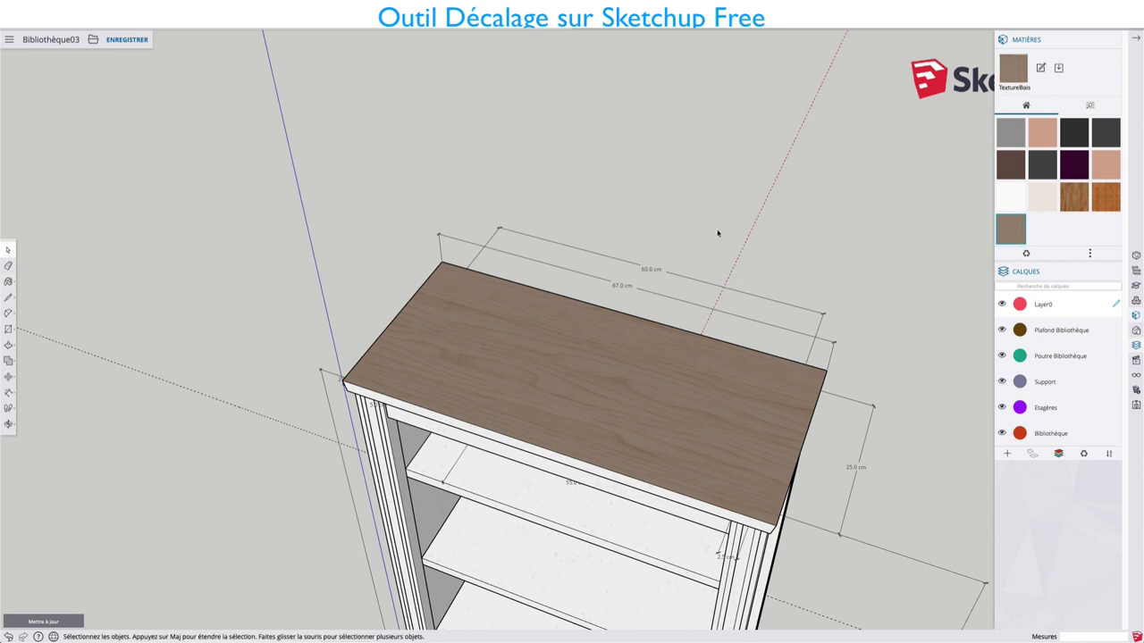
scroll(714, 238, down, 3)
scroll(663, 414, up, 2)
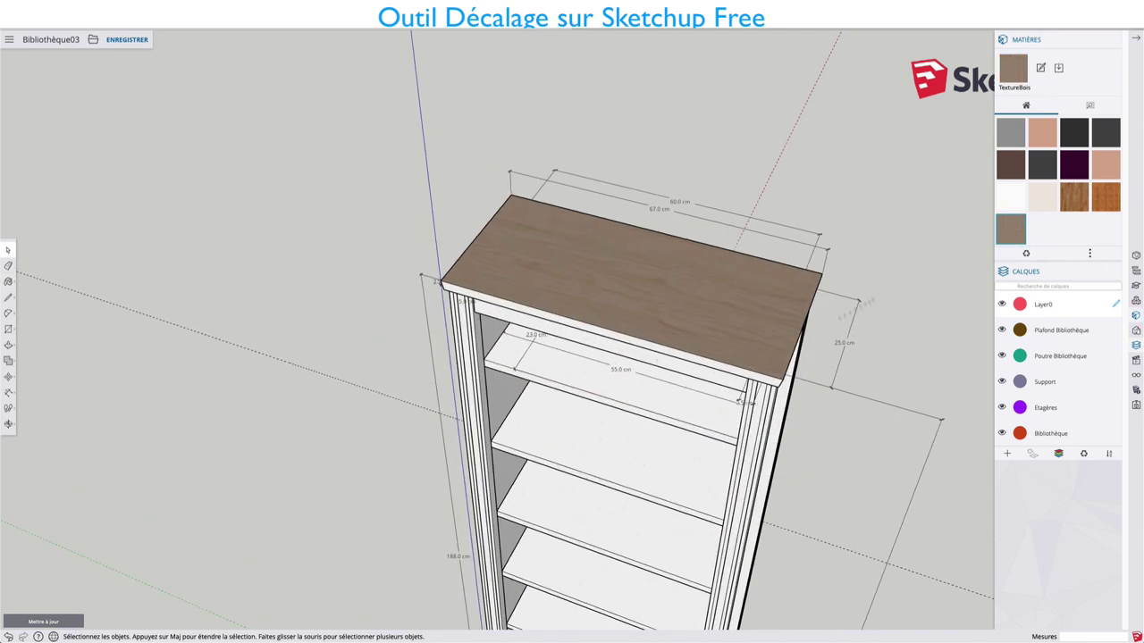
Step: Paint the top inner shelf and the third shelf with TextureBois
click(1021, 221)
click(633, 386)
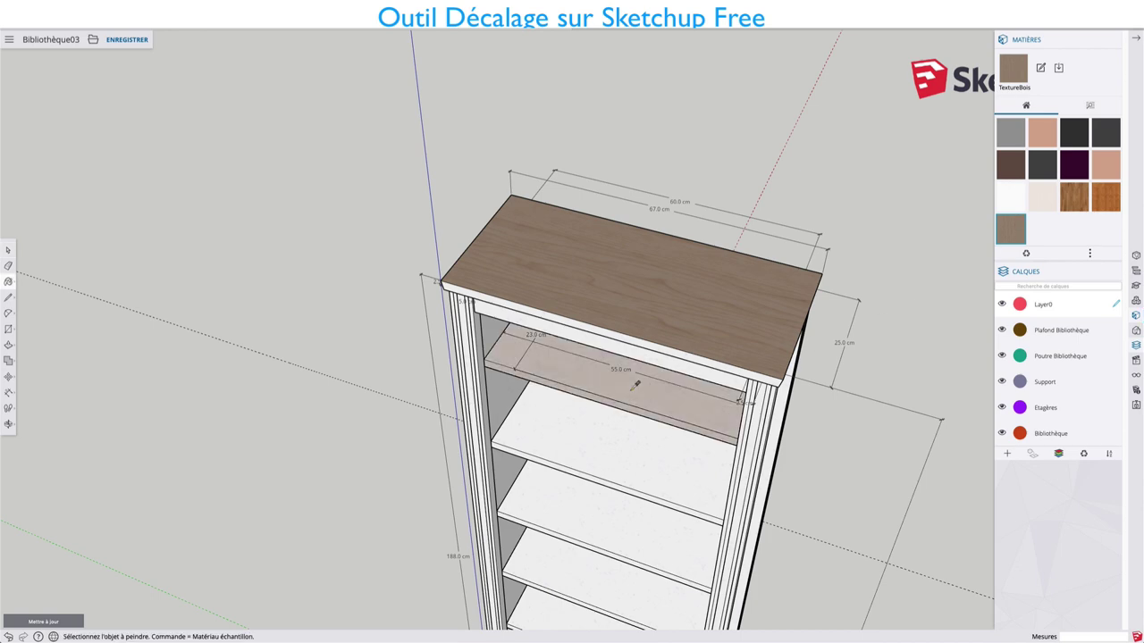
click(590, 499)
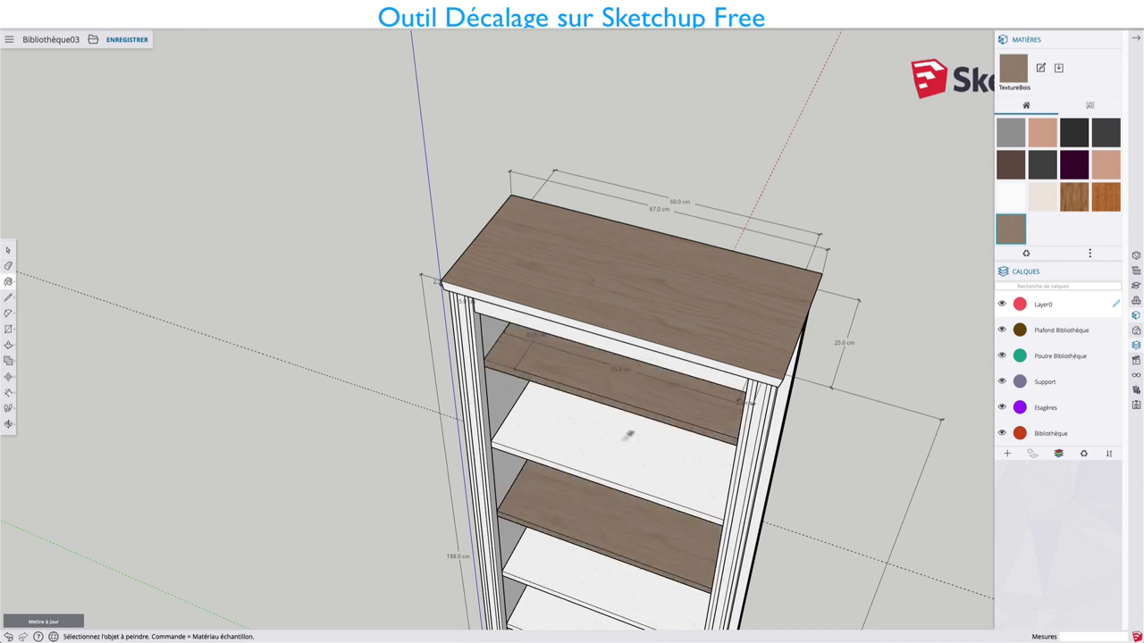
shift+middle_drag(624, 404, 582, 272)
scroll(582, 272, down, 3)
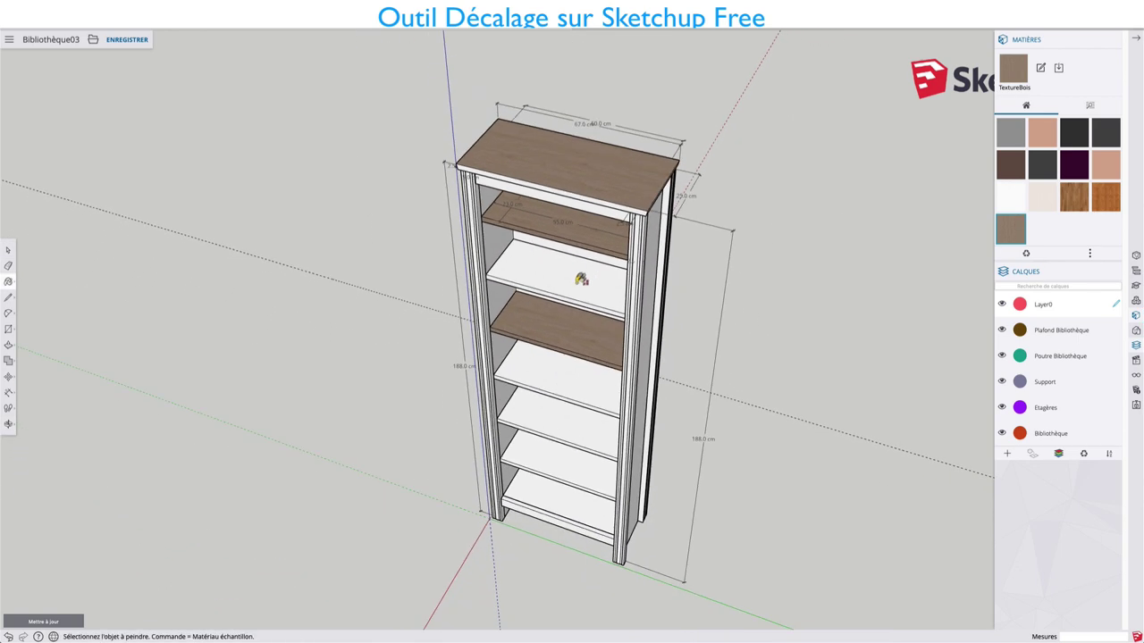
middle_drag(540, 314, 849, 232)
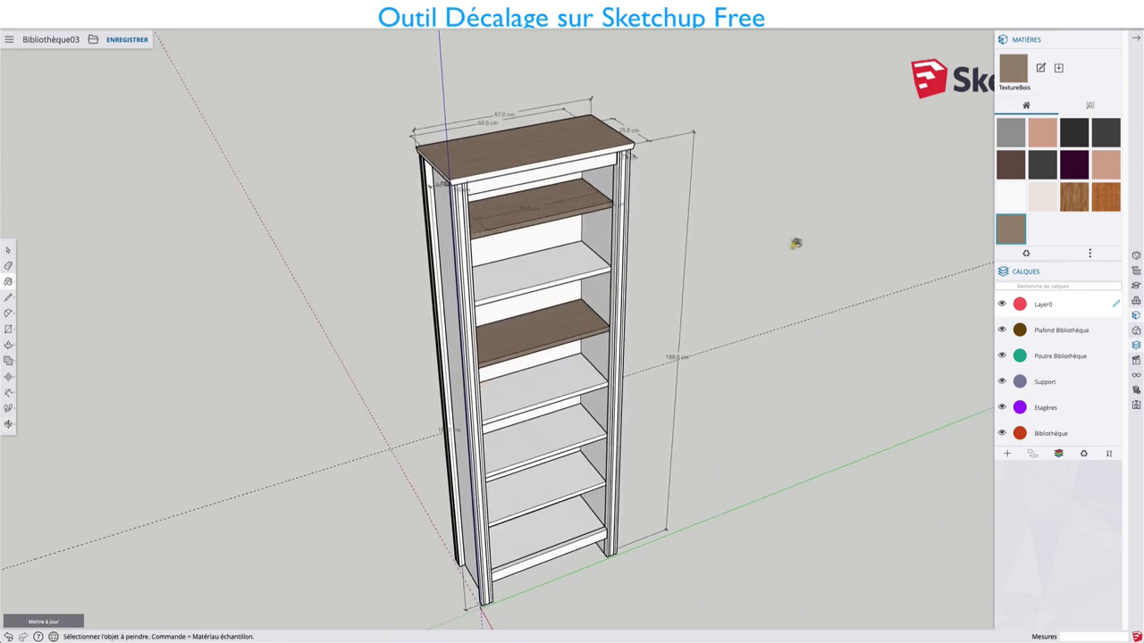
key(space)
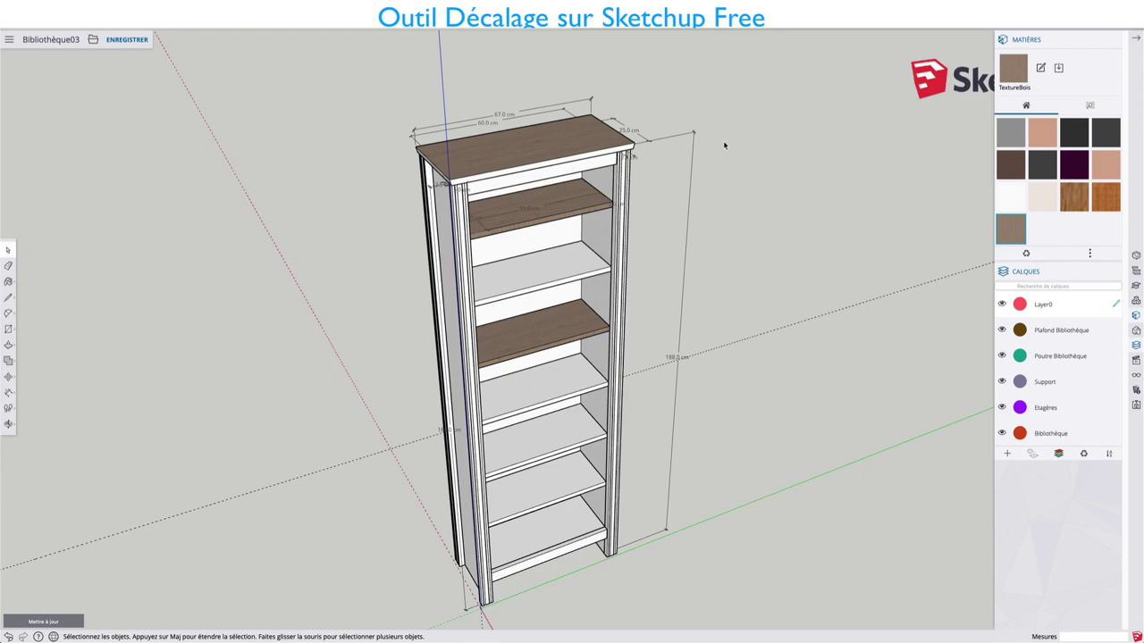
Step: Save the Bibliothèque03 model with Ctrl+S
key(ctrl+s)
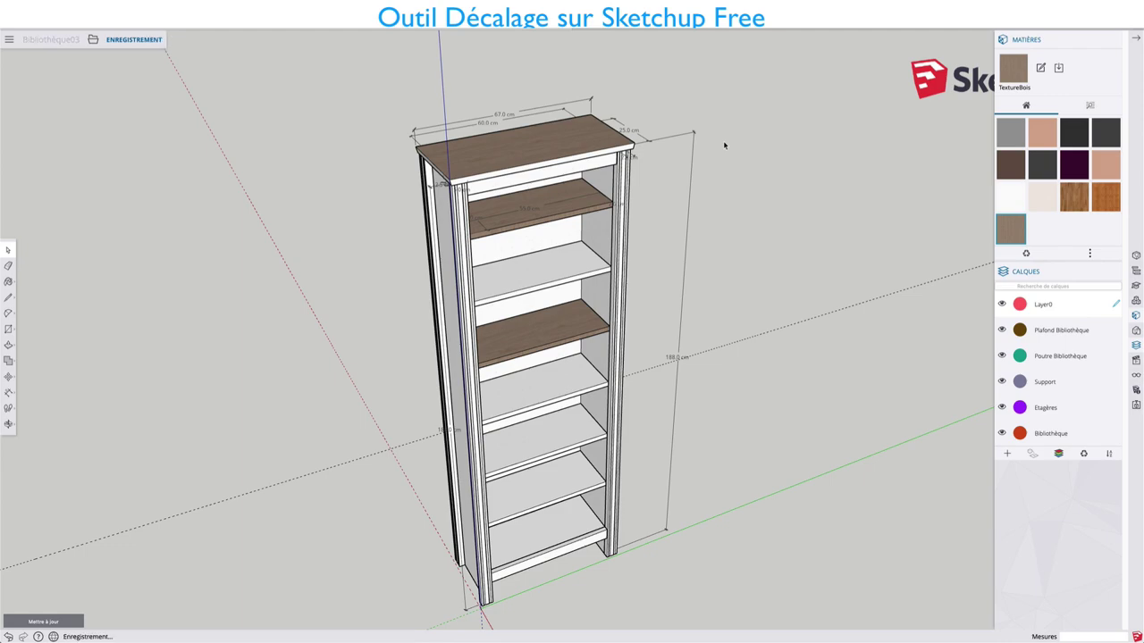